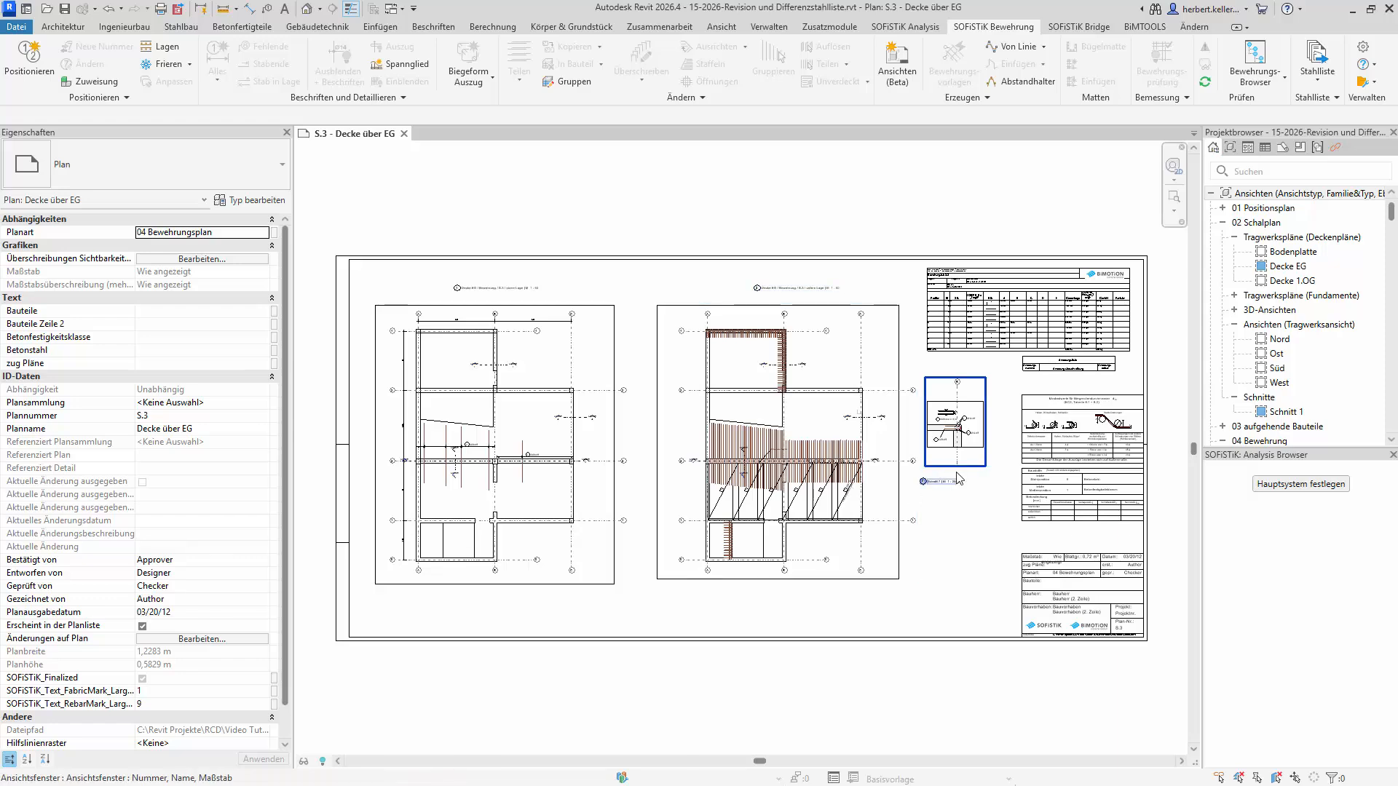
# Step: Activate the Schnitt 7 viewport on the sheet and inspect the properties of the position 7 U-bar set
pyautogui.doubleClick(962, 428)
pyautogui.scroll(5, 963, 427)
pyautogui.scroll(2, 962, 427)
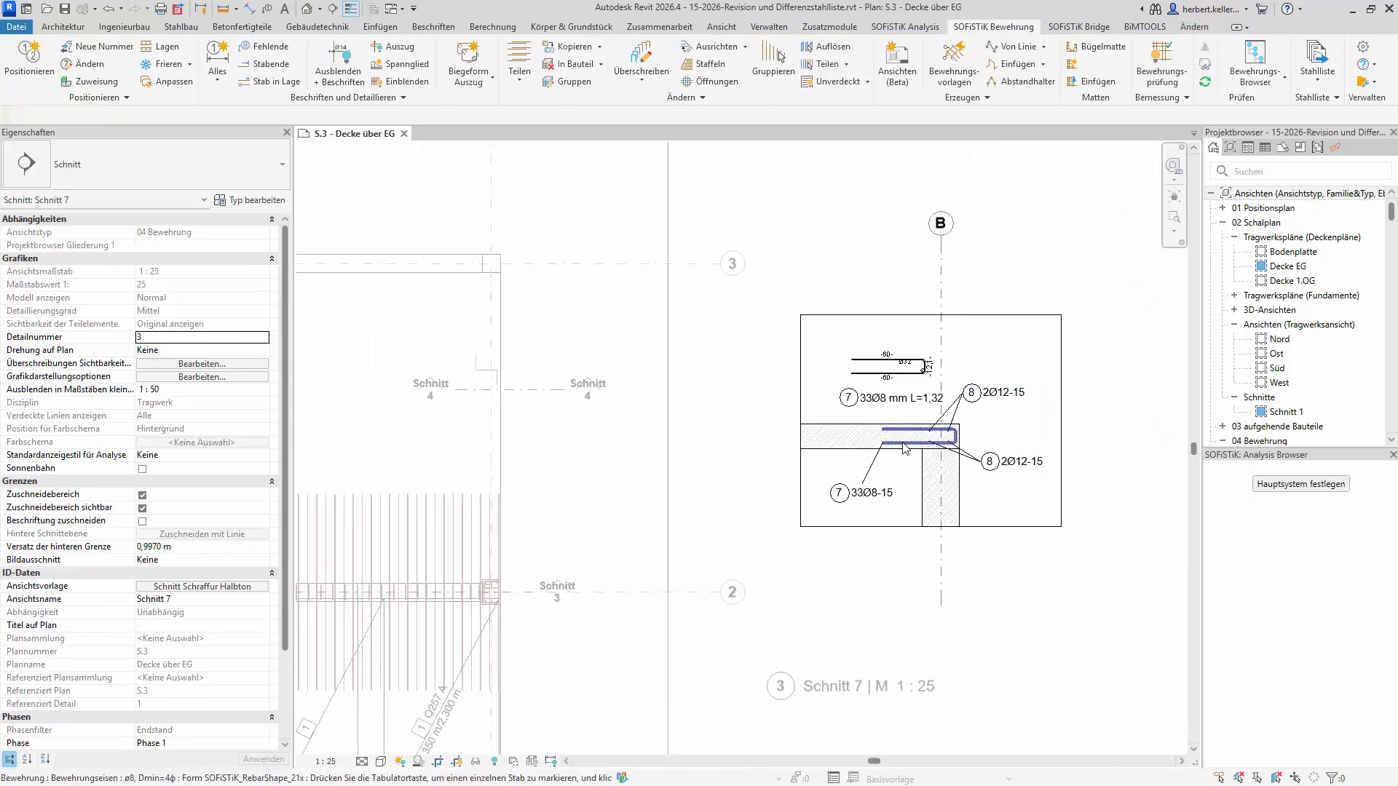
pyautogui.click(905, 447)
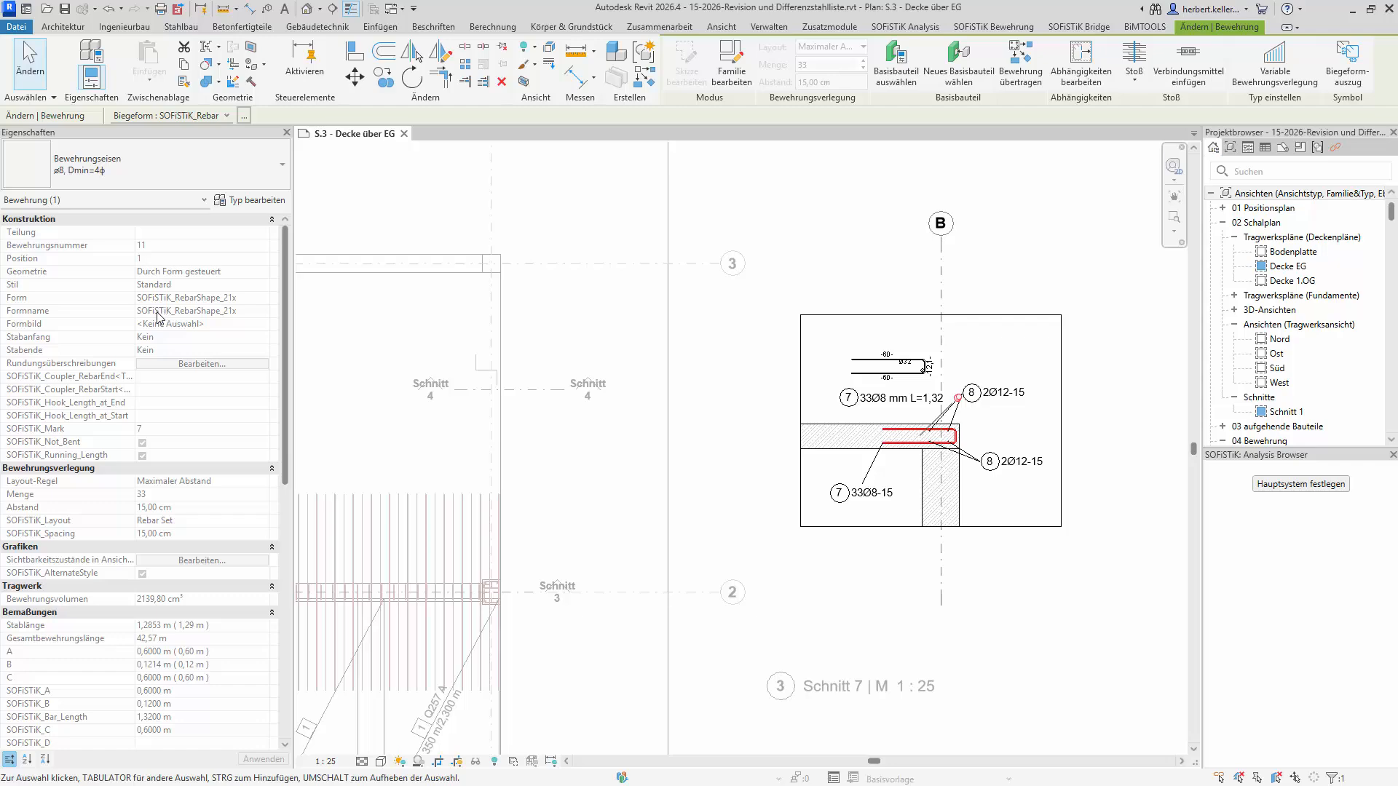
pyautogui.click(733, 369)
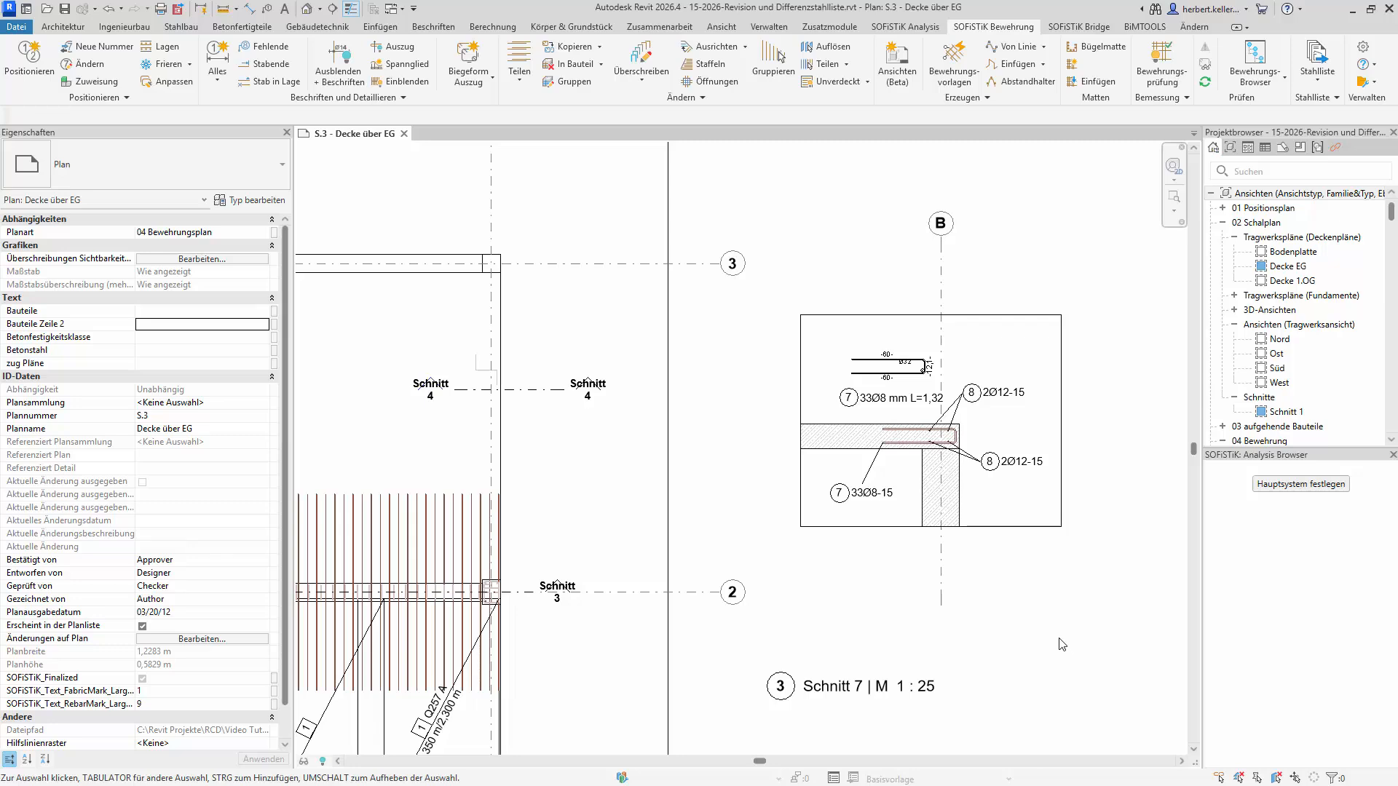
# Step: Review the SOFiSTiK settings for the reinforcement history database path, the bar schedule output directory and the output template files
pyautogui.click(1363, 48)
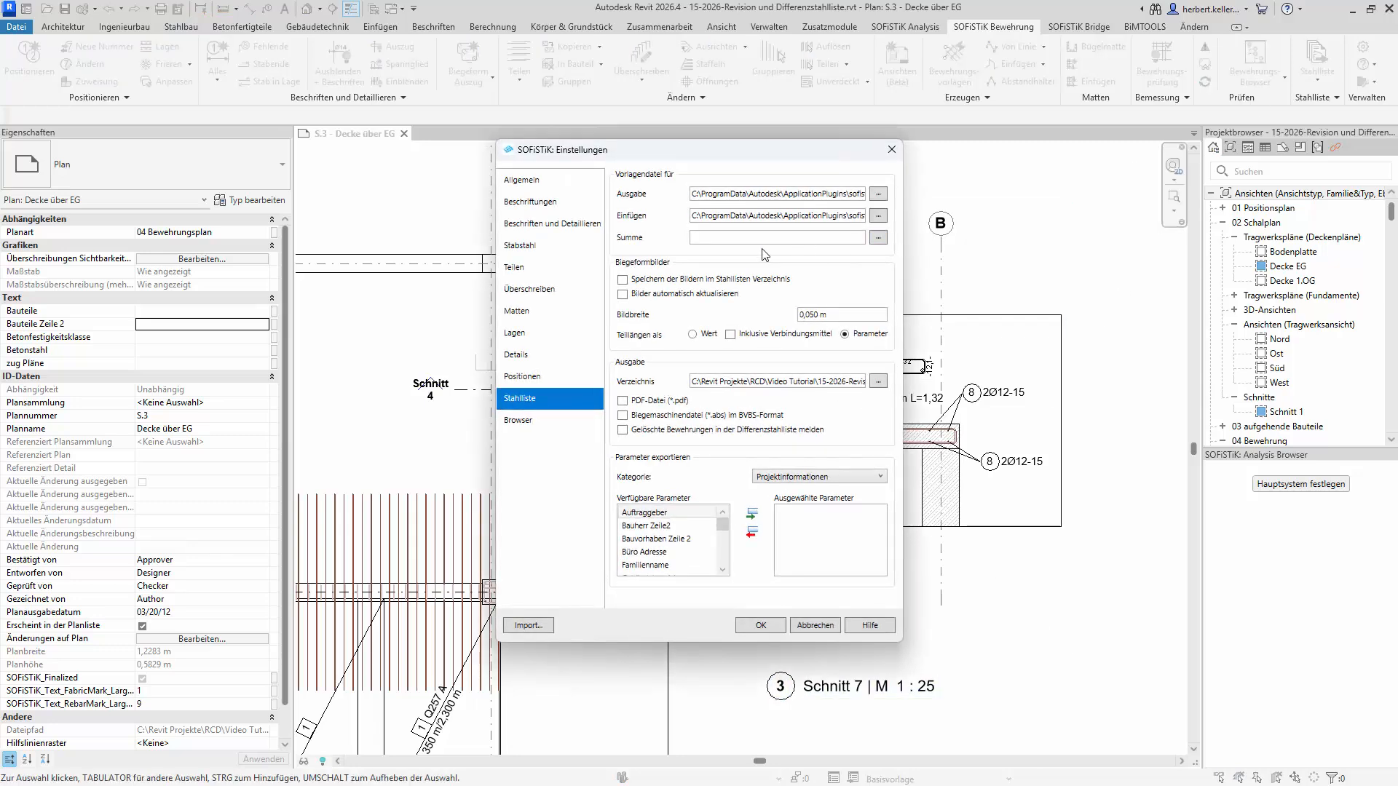
pyautogui.click(538, 180)
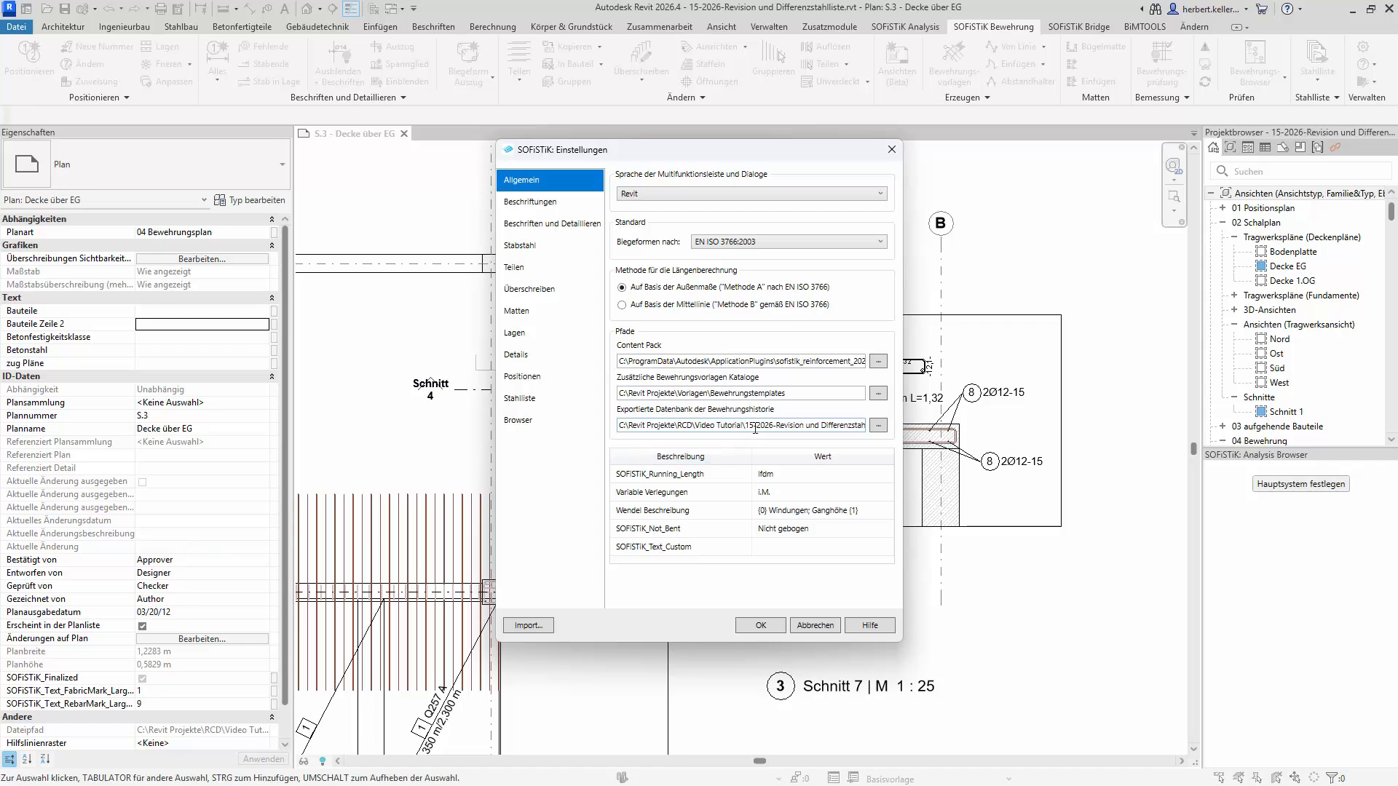
pyautogui.moveTo(769, 425); pyautogui.dragTo(911, 431)
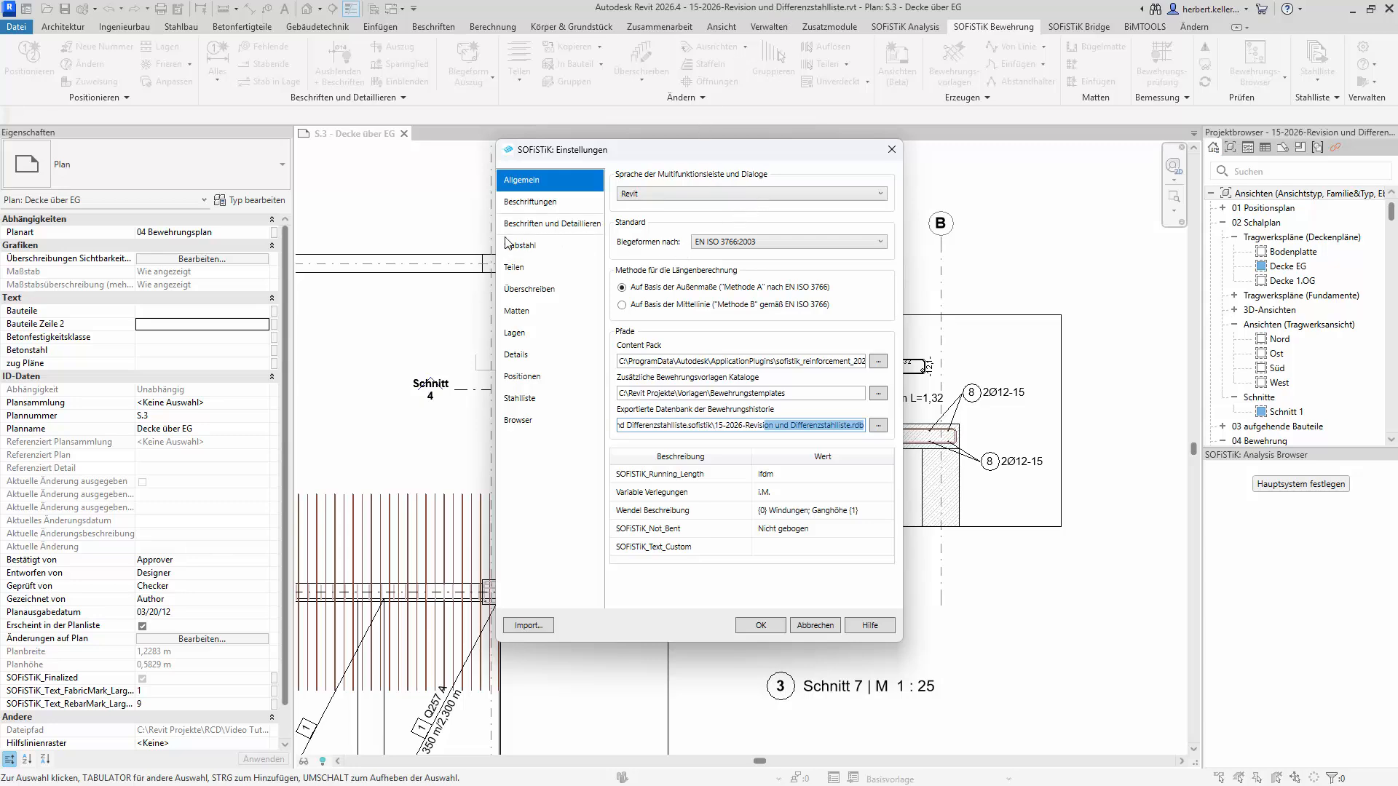
pyautogui.click(521, 400)
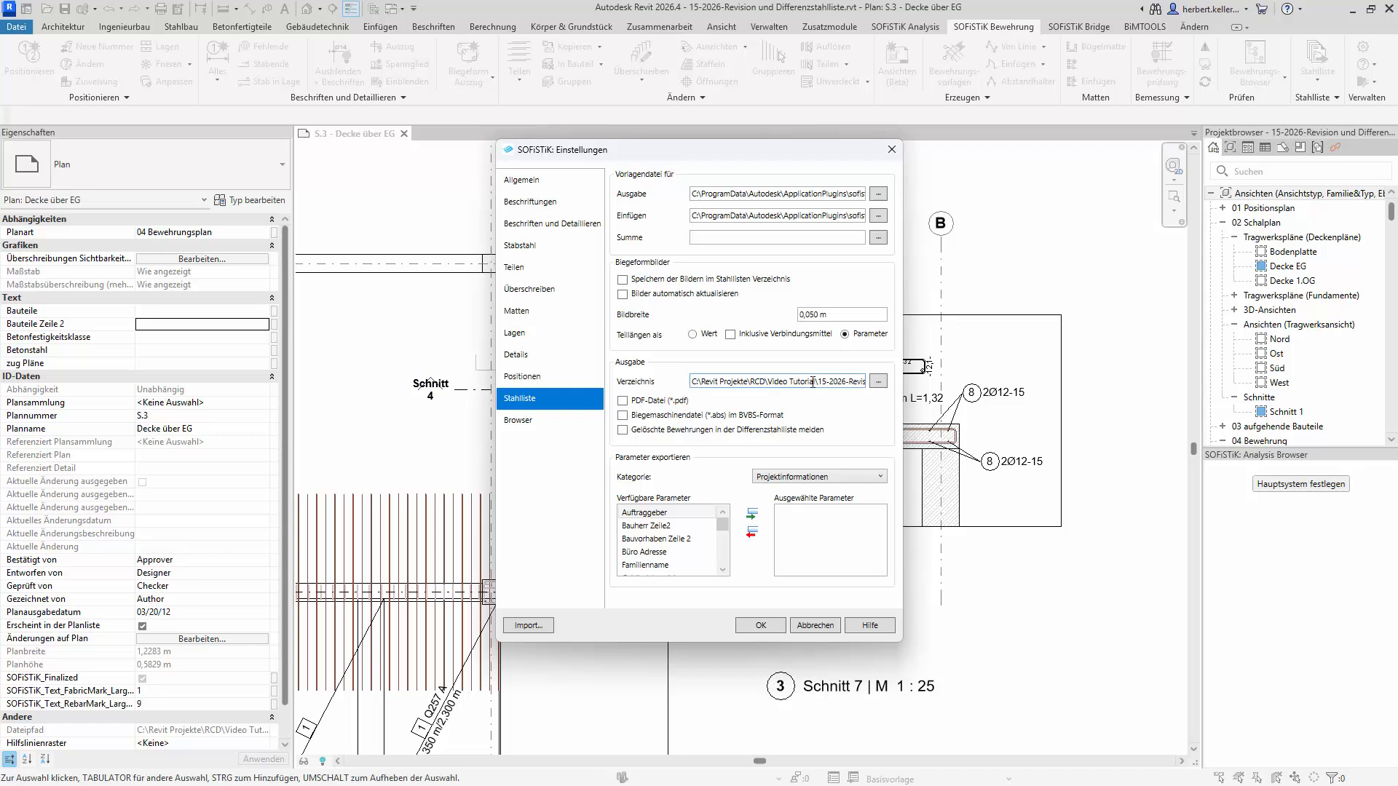
pyautogui.moveTo(818, 382); pyautogui.dragTo(906, 385)
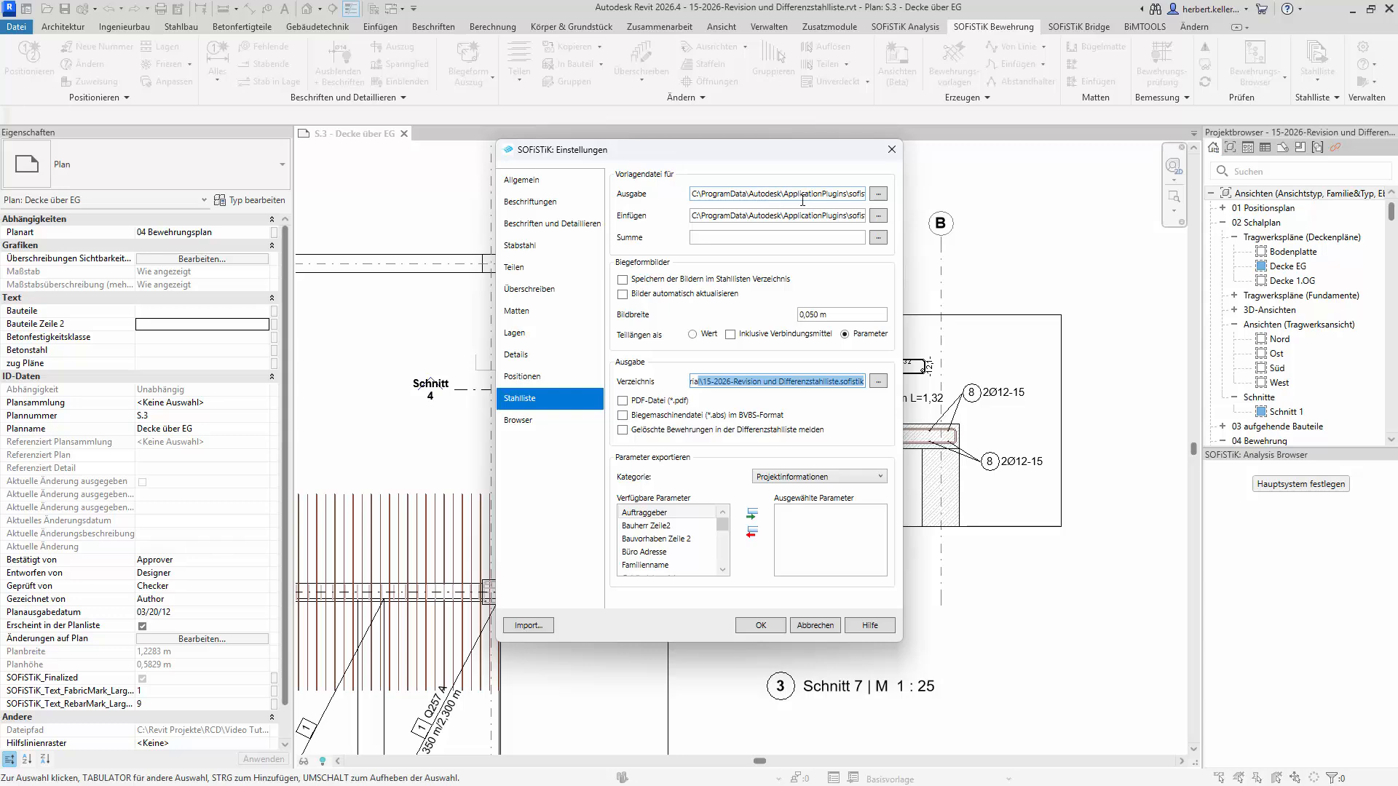
pyautogui.click(878, 195)
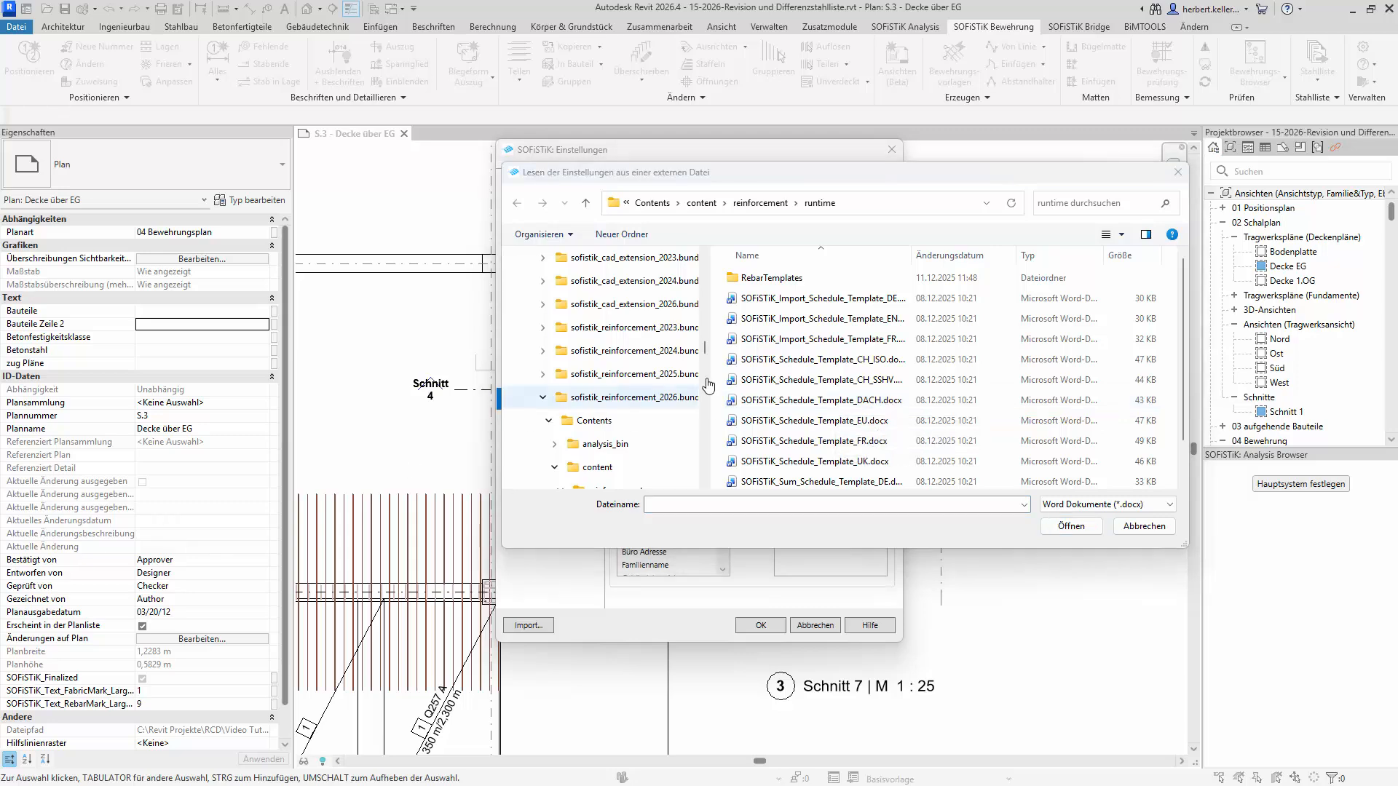
pyautogui.click(1142, 525)
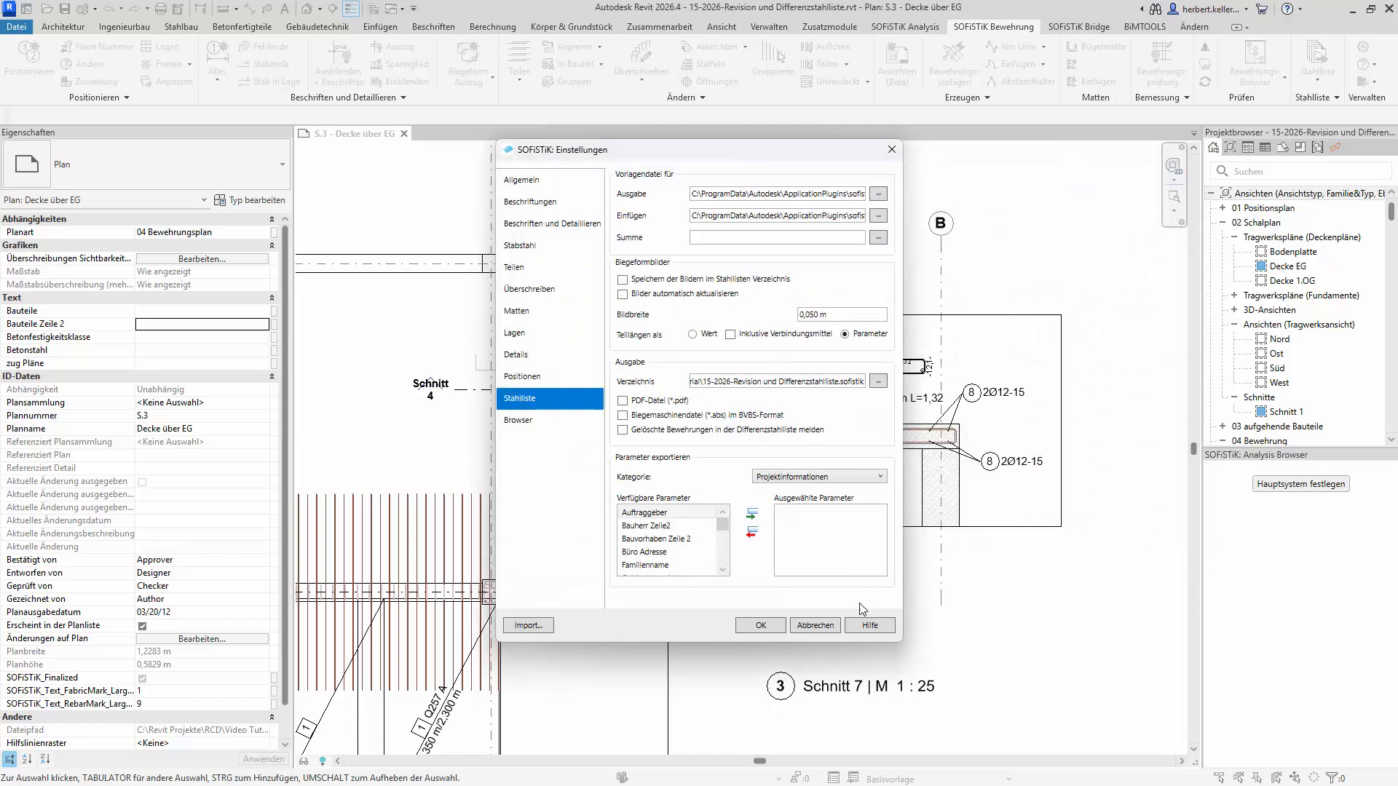
pyautogui.click(760, 627)
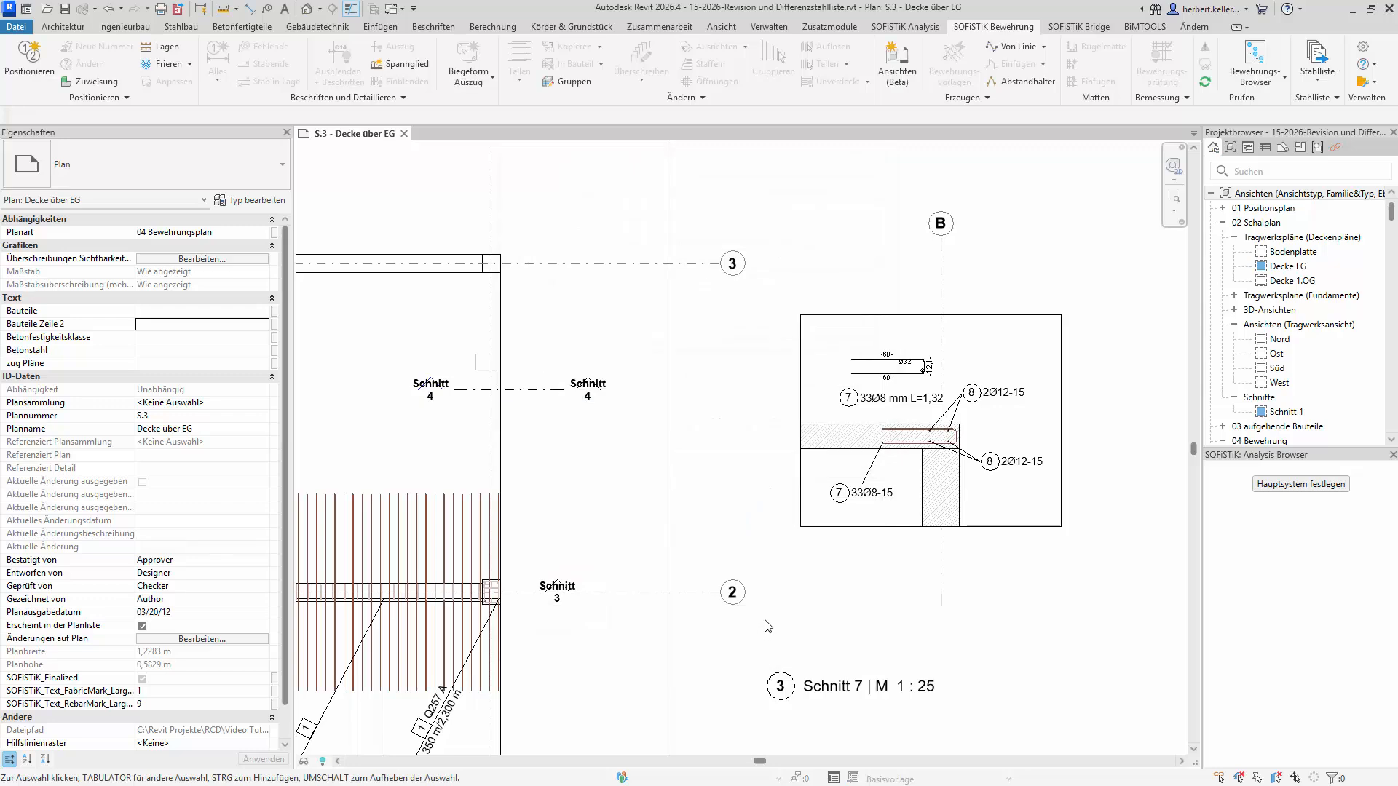
# Step: Export the bar schedule for sheet S.3 - Decke über EG with all revisions, and close the resulting Word document
pyautogui.scroll(-5, 761, 520)
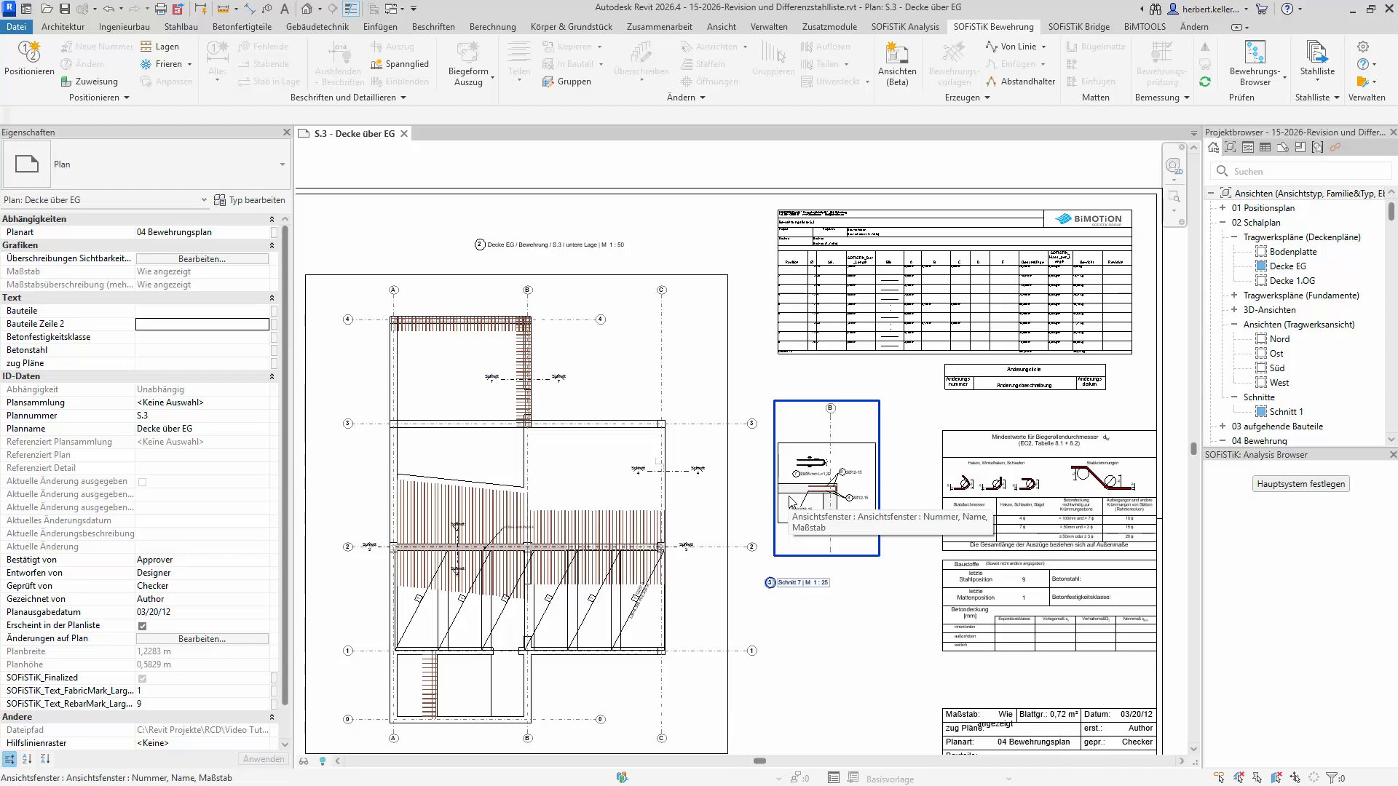
pyautogui.click(1317, 57)
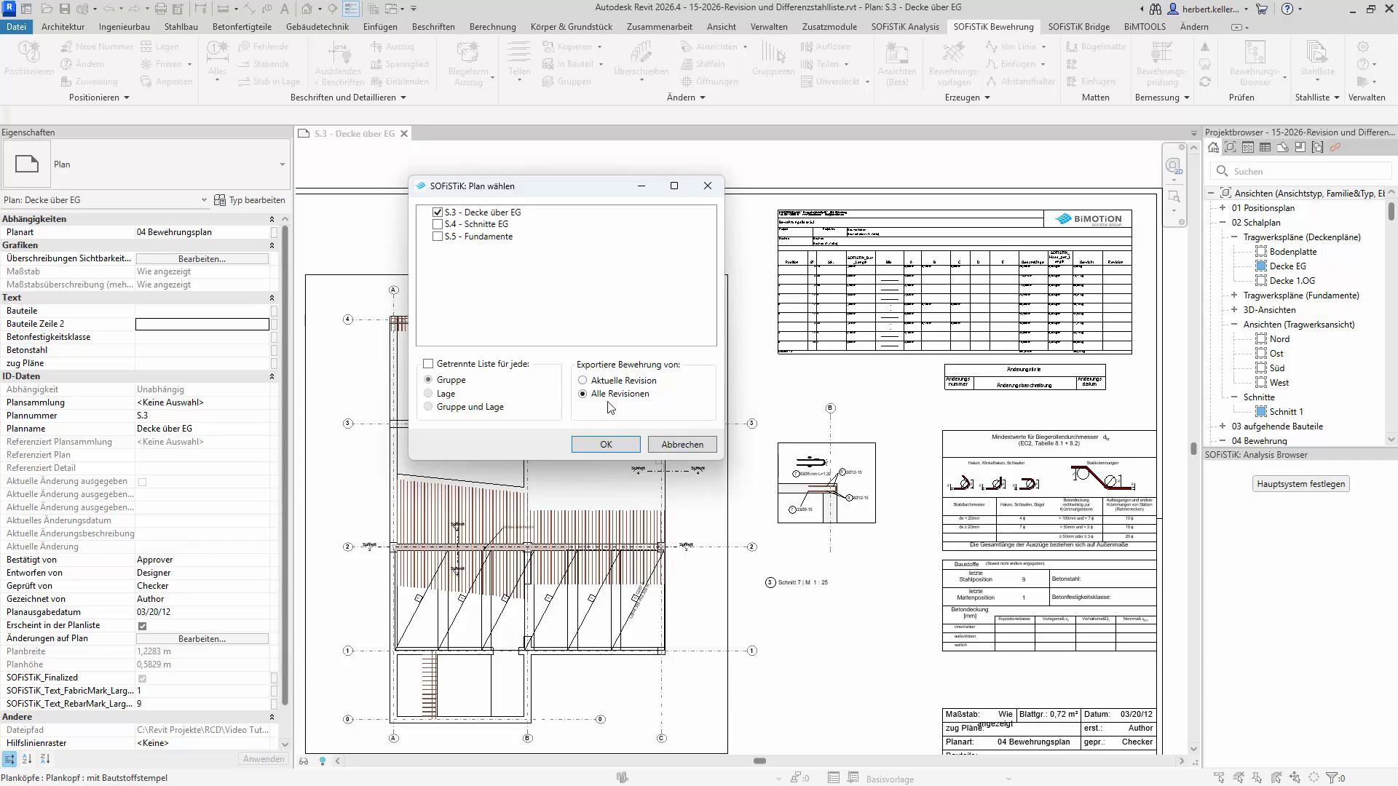
pyautogui.click(609, 444)
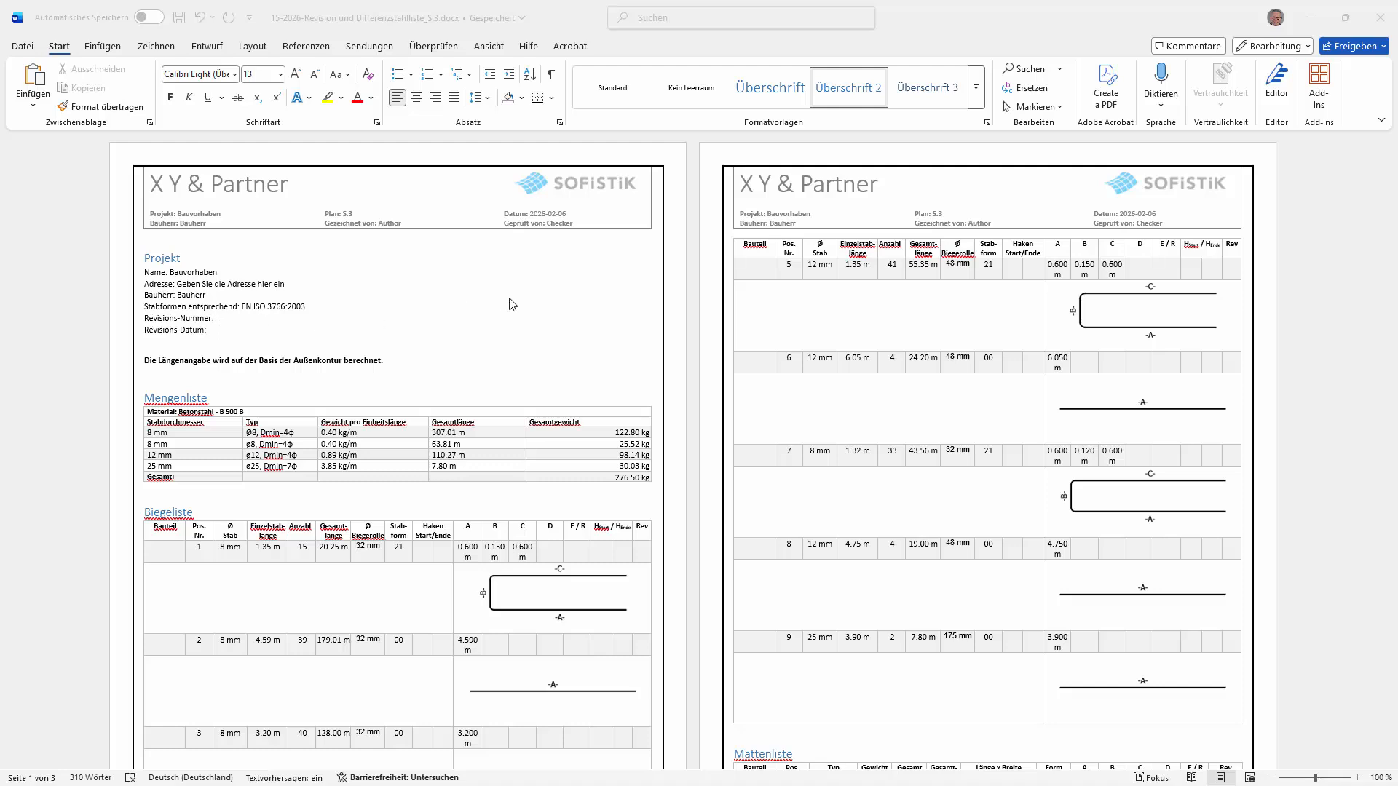
pyautogui.click(1379, 16)
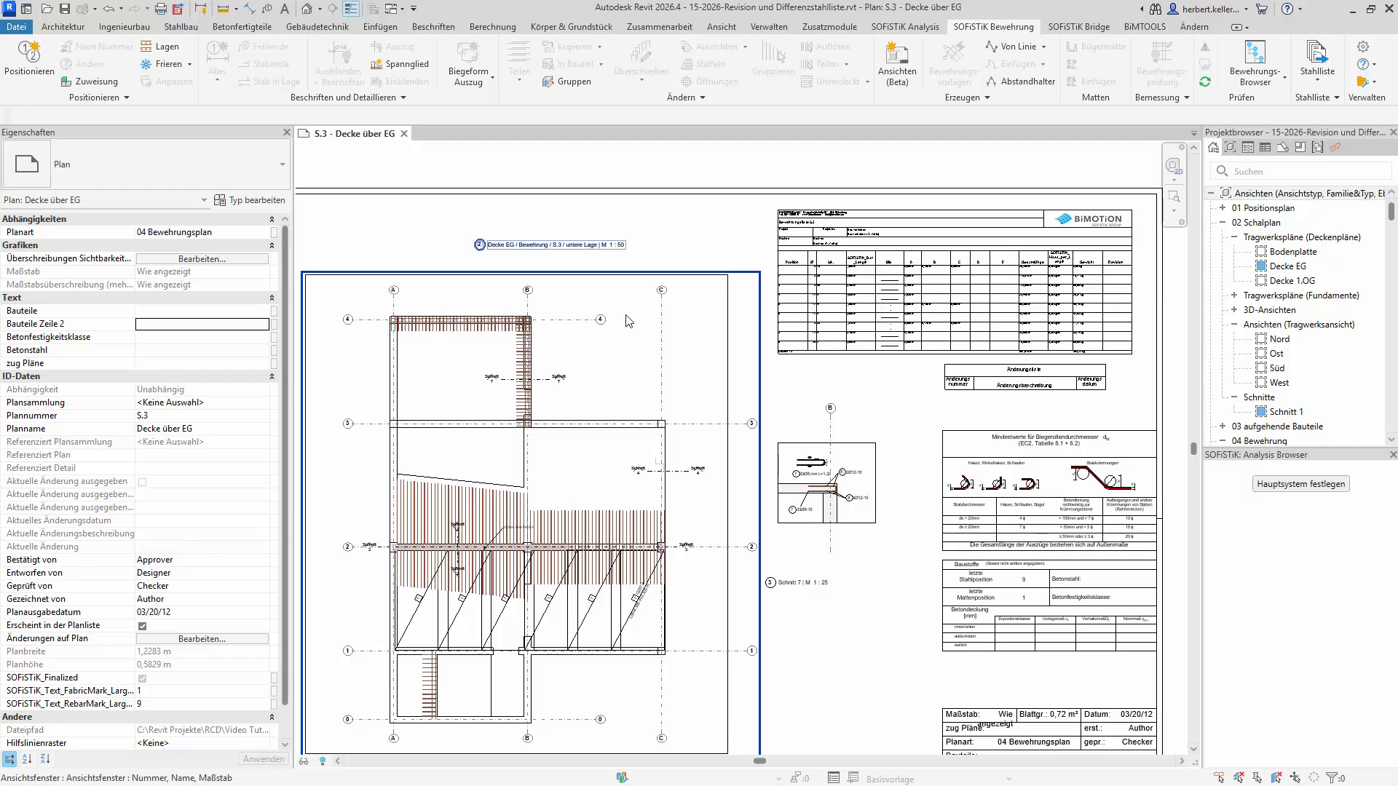
# Step: Set the numbering of revision sequence 1 to Alphanumerisch in the sheet issues and revisions settings
pyautogui.click(655, 259)
pyautogui.click(719, 28)
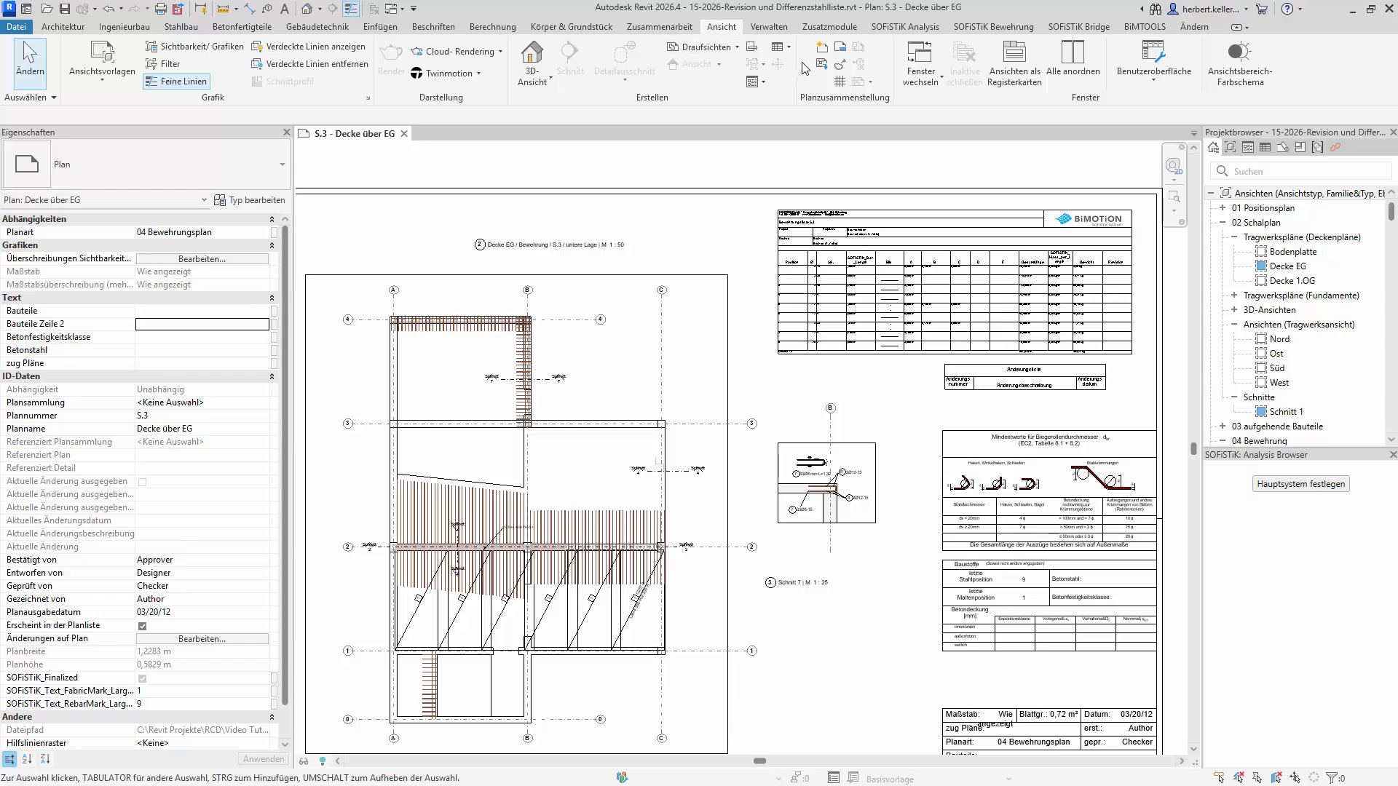
pyautogui.click(840, 64)
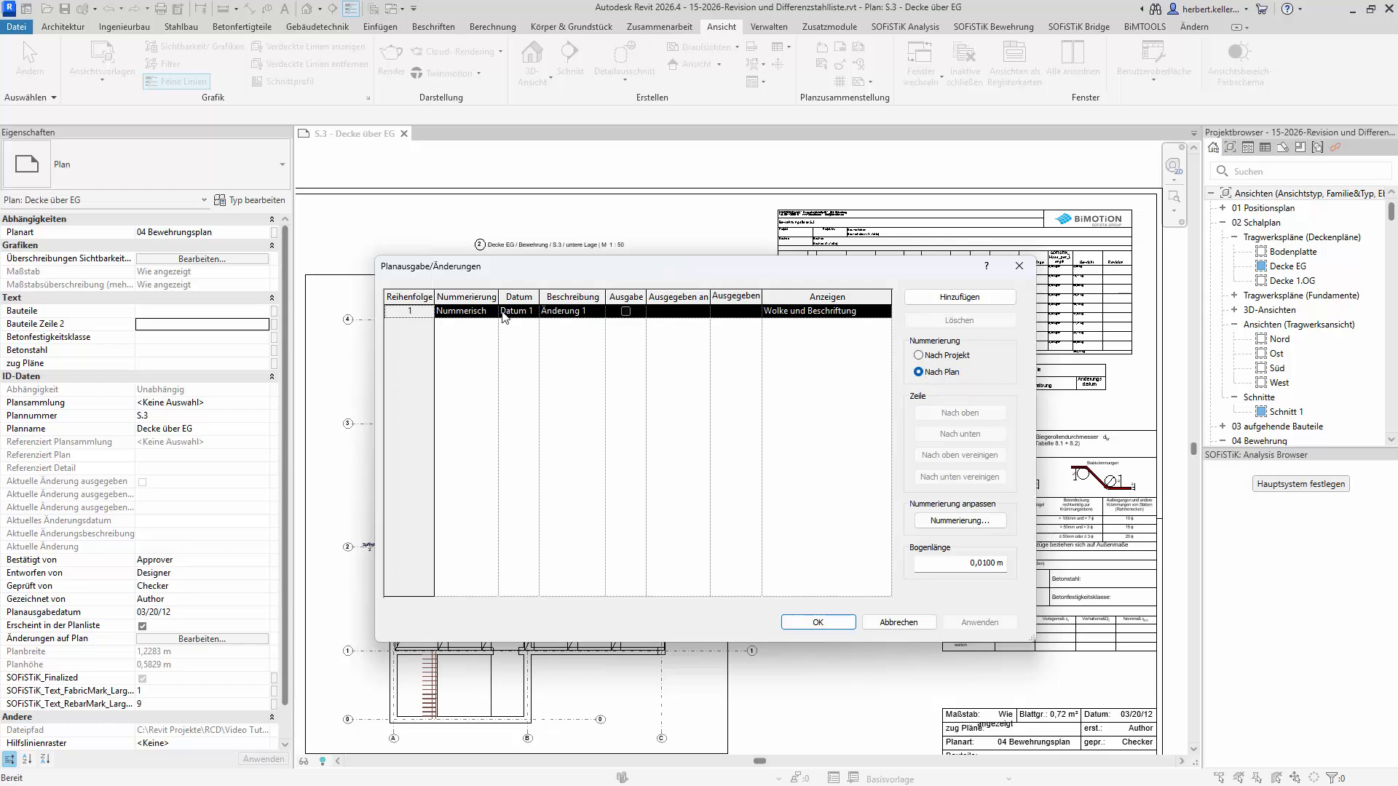
pyautogui.click(490, 313)
pyautogui.click(491, 312)
pyautogui.click(491, 312)
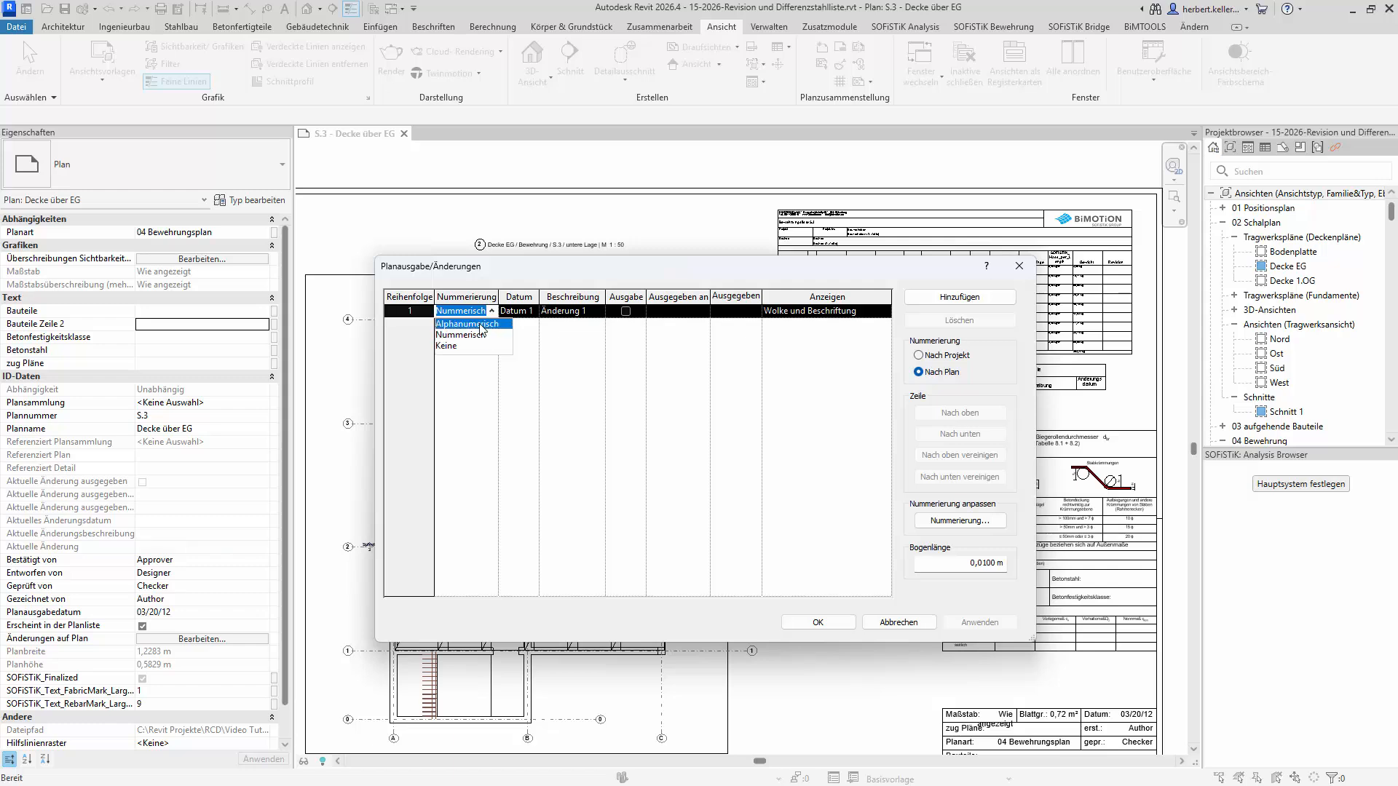
pyautogui.click(481, 324)
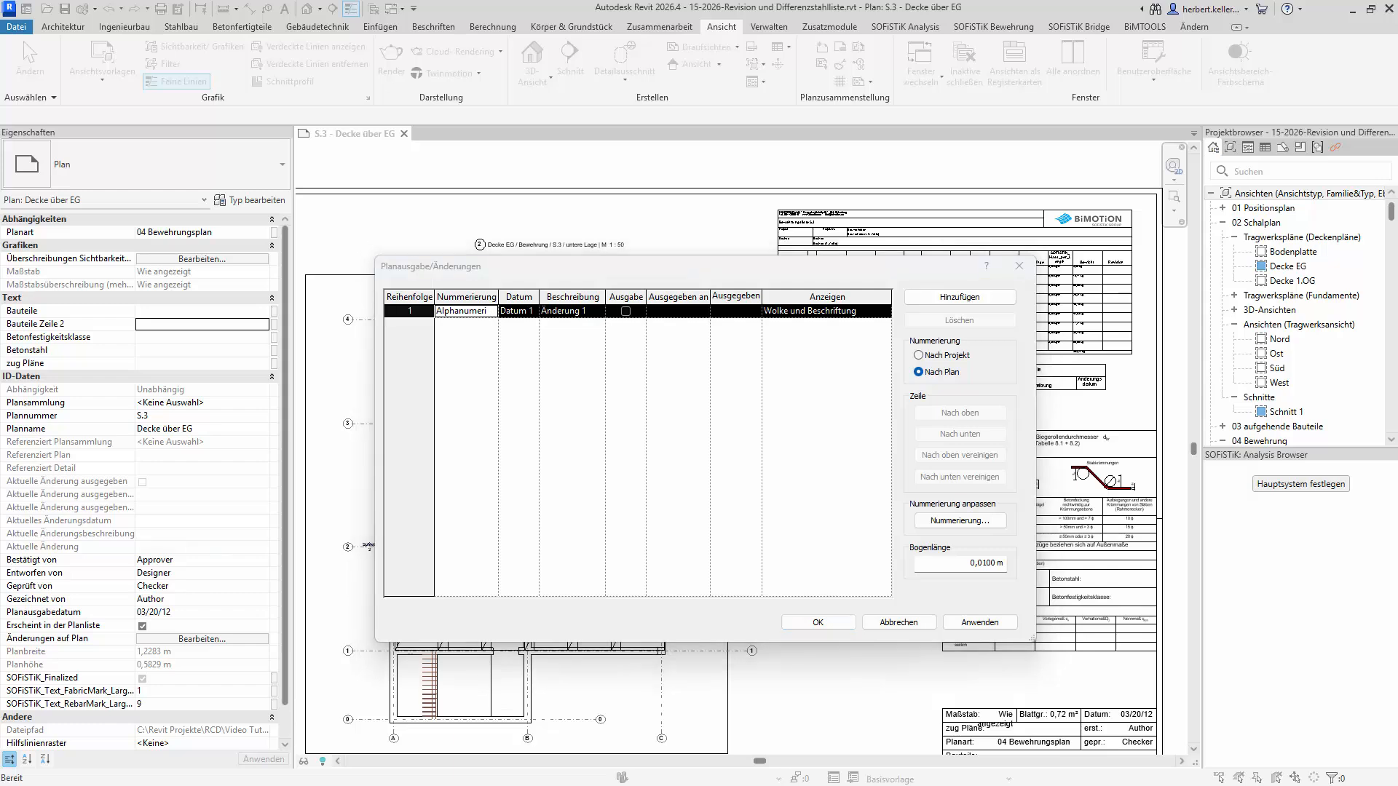
# Step: Set the revision's date to 06.02.26 and its description to "Längenänderung Pos.7", widening the description column
pyautogui.click(538, 312)
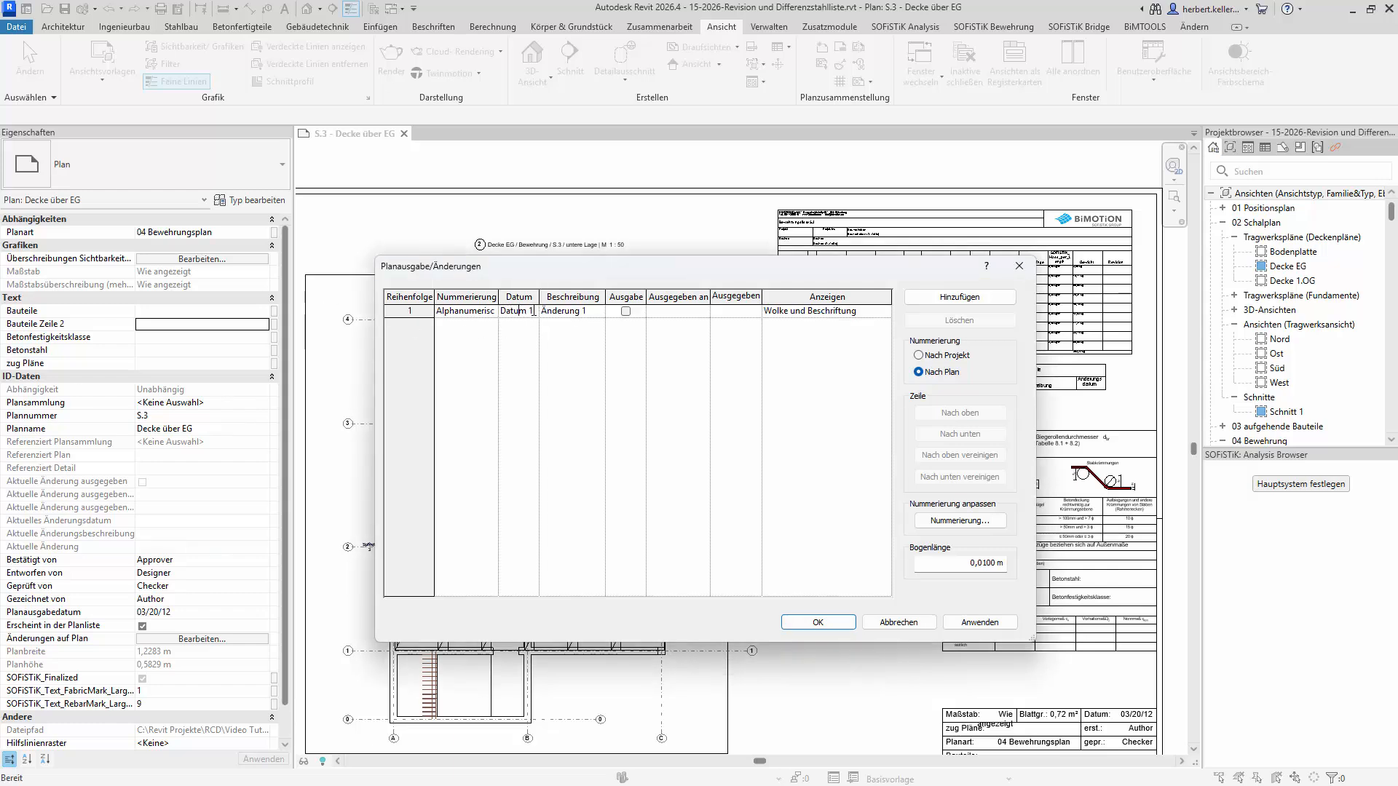
pyautogui.click(519, 312)
pyautogui.write('06.02.26')
pyautogui.press('Return')
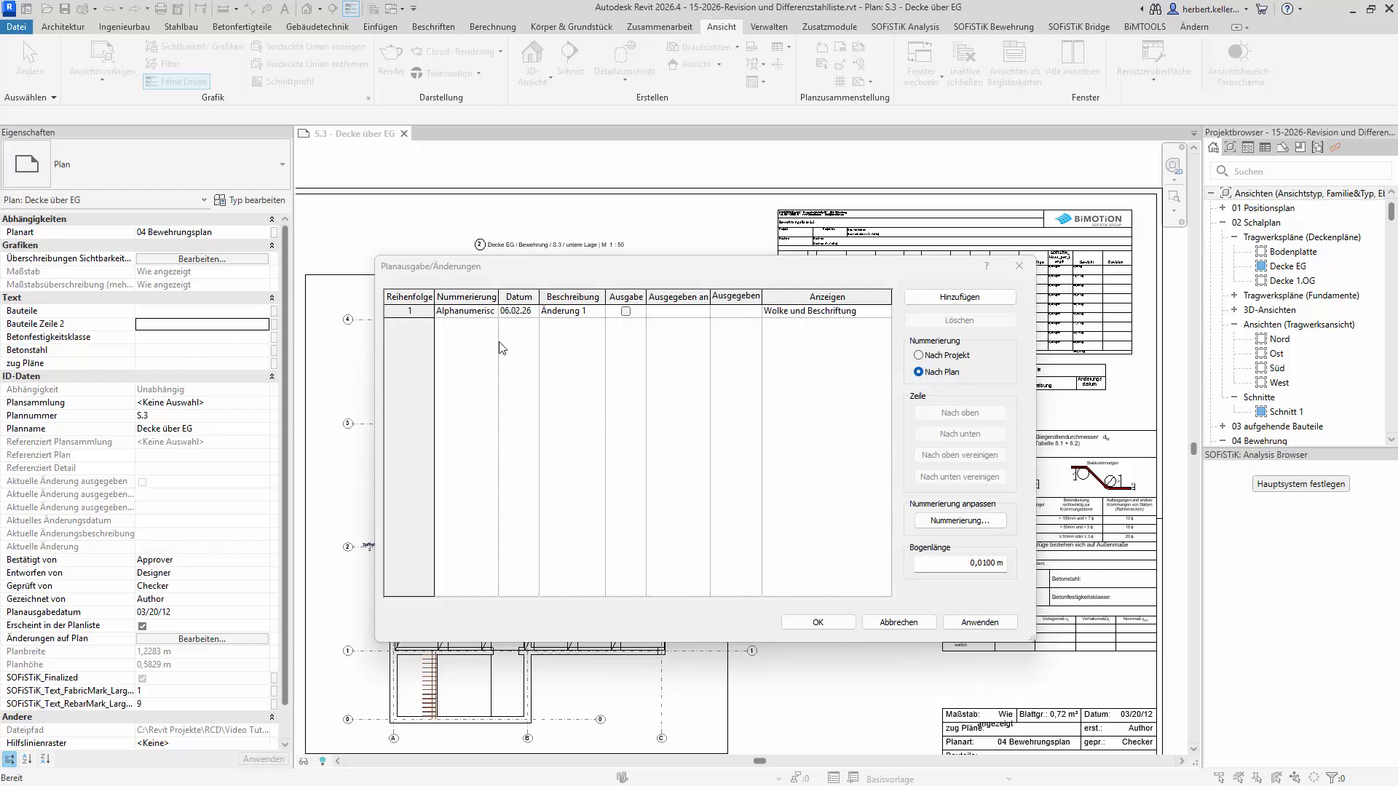
pyautogui.press('Tab')
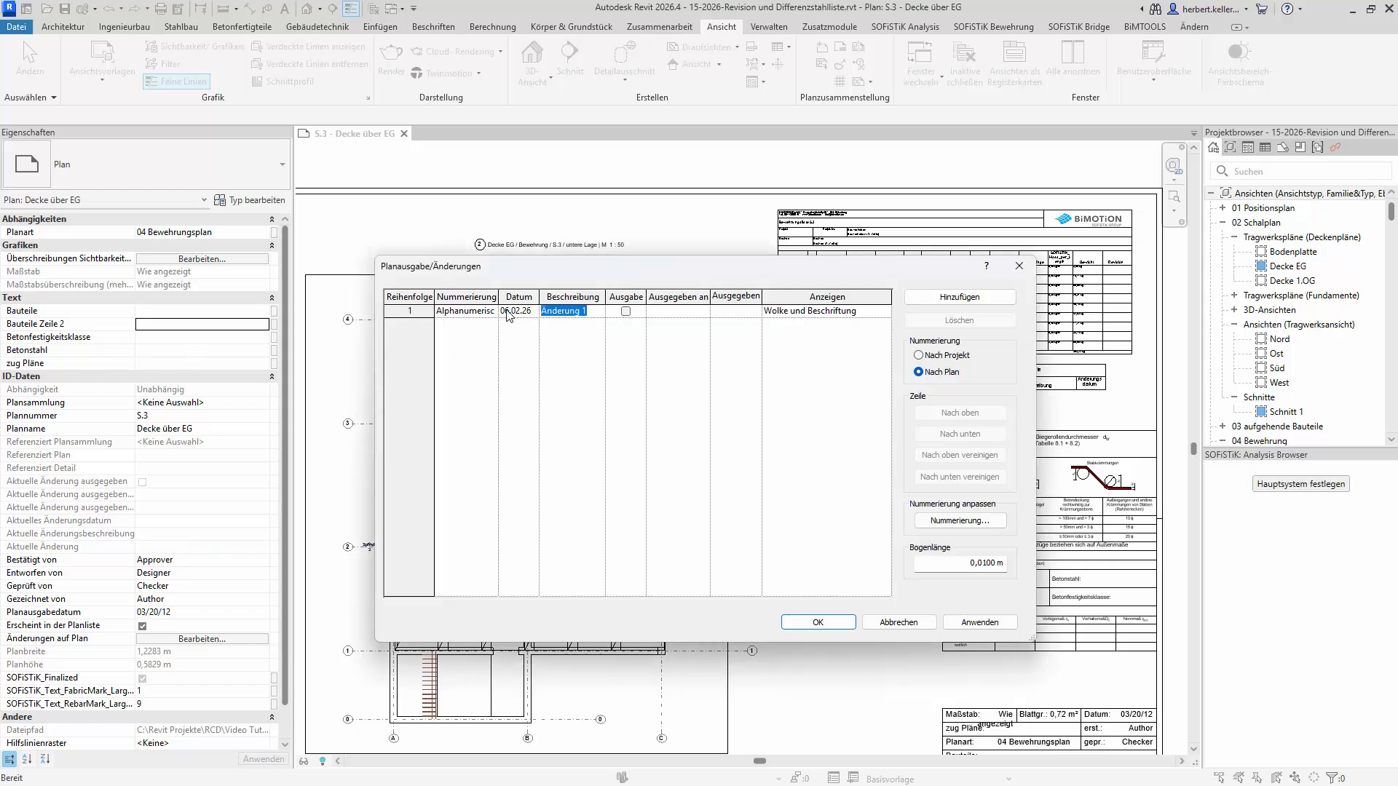
pyautogui.write('Änderung Pos.7')
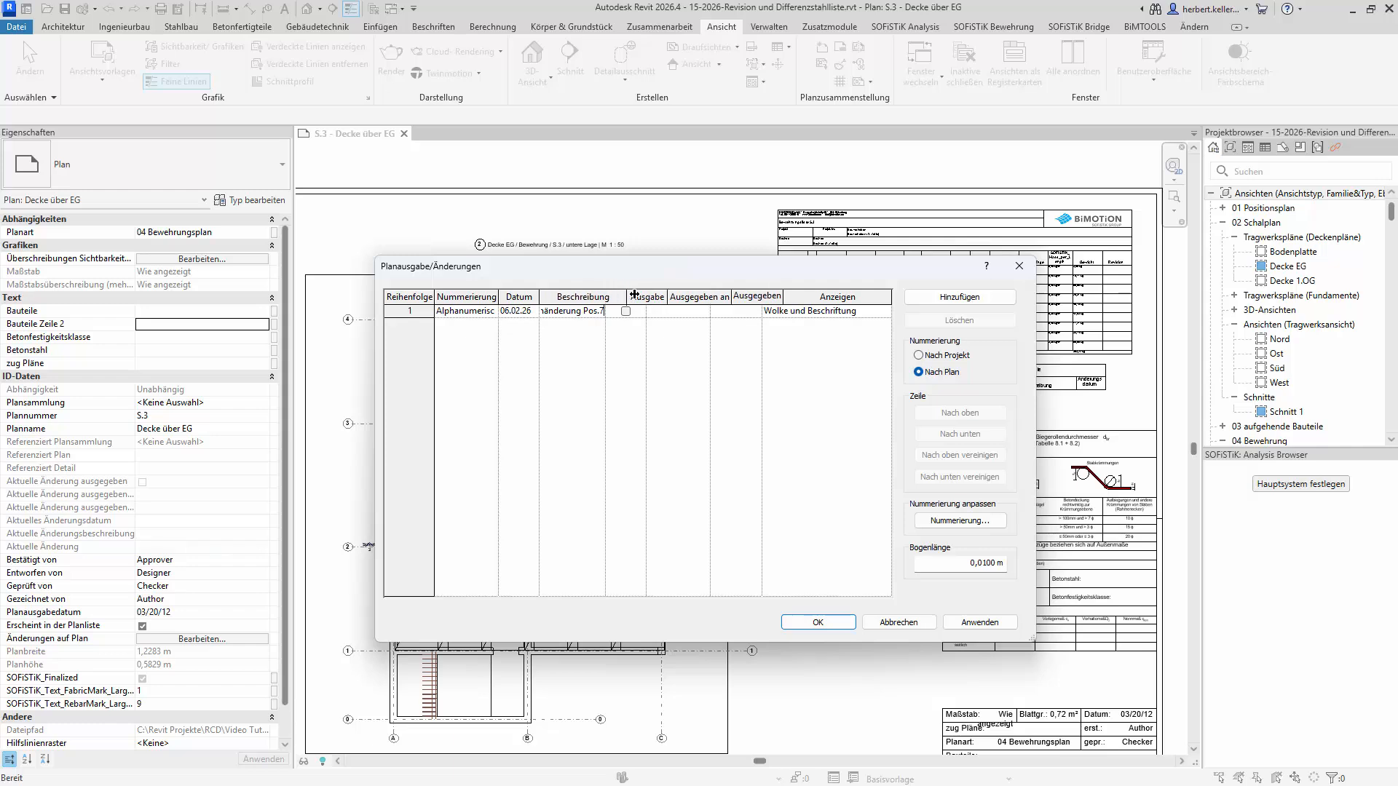
pyautogui.moveTo(605, 295); pyautogui.dragTo(643, 294)
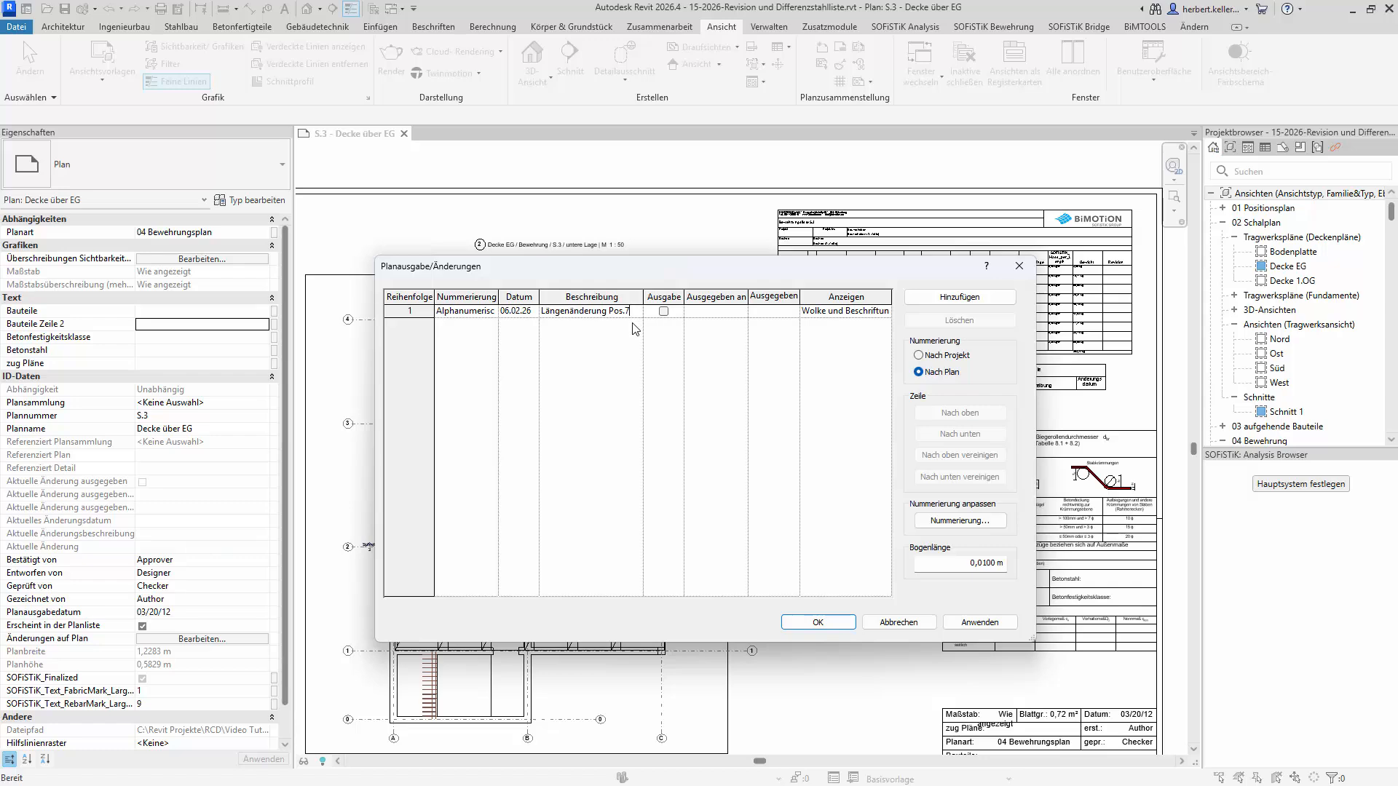
pyautogui.click(817, 623)
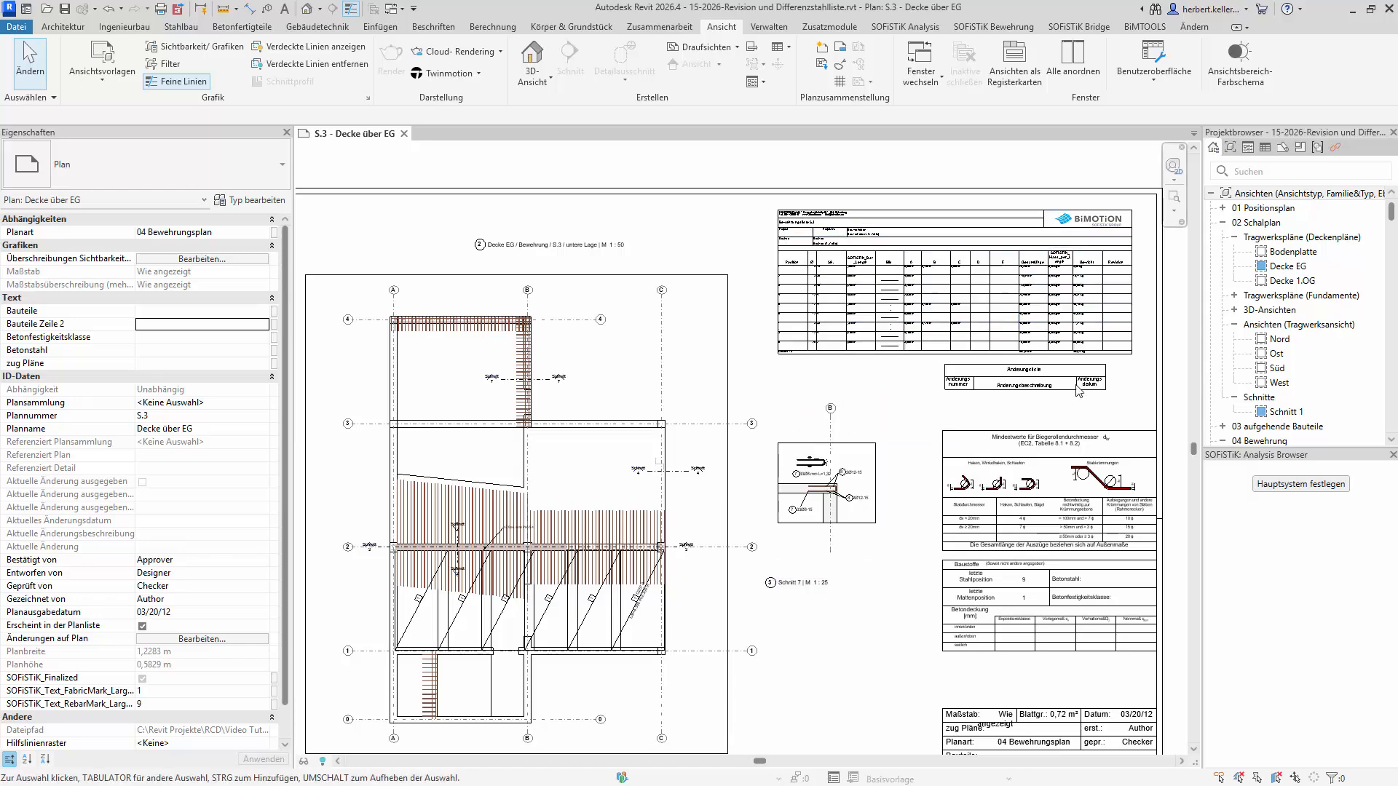
# Step: Include the revision "Längenänderung Pos.7" in the revision list of sheet S.3
pyautogui.scroll(3, 1078, 391)
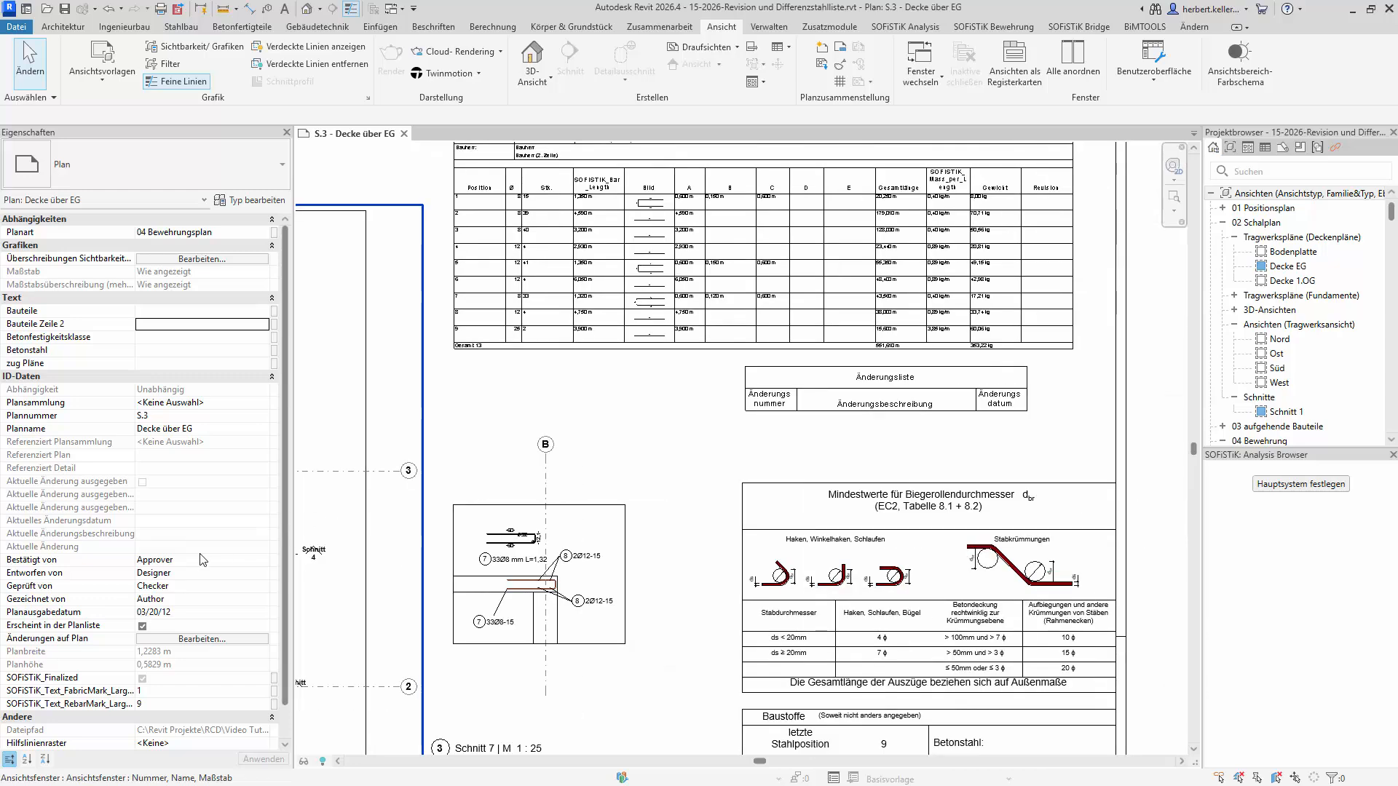
pyautogui.scroll(-1, 313, 513)
pyautogui.scroll(-1, 143, 506)
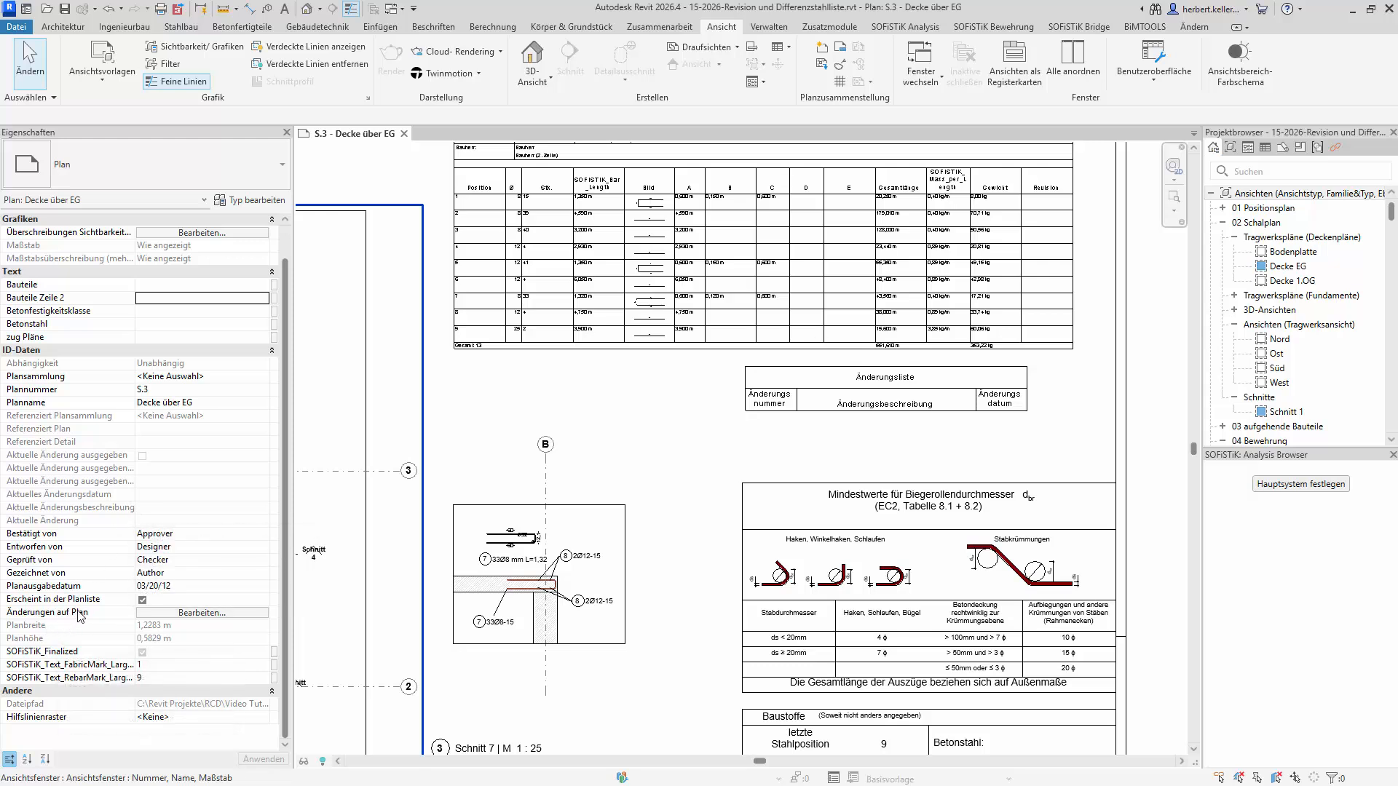
pyautogui.click(202, 613)
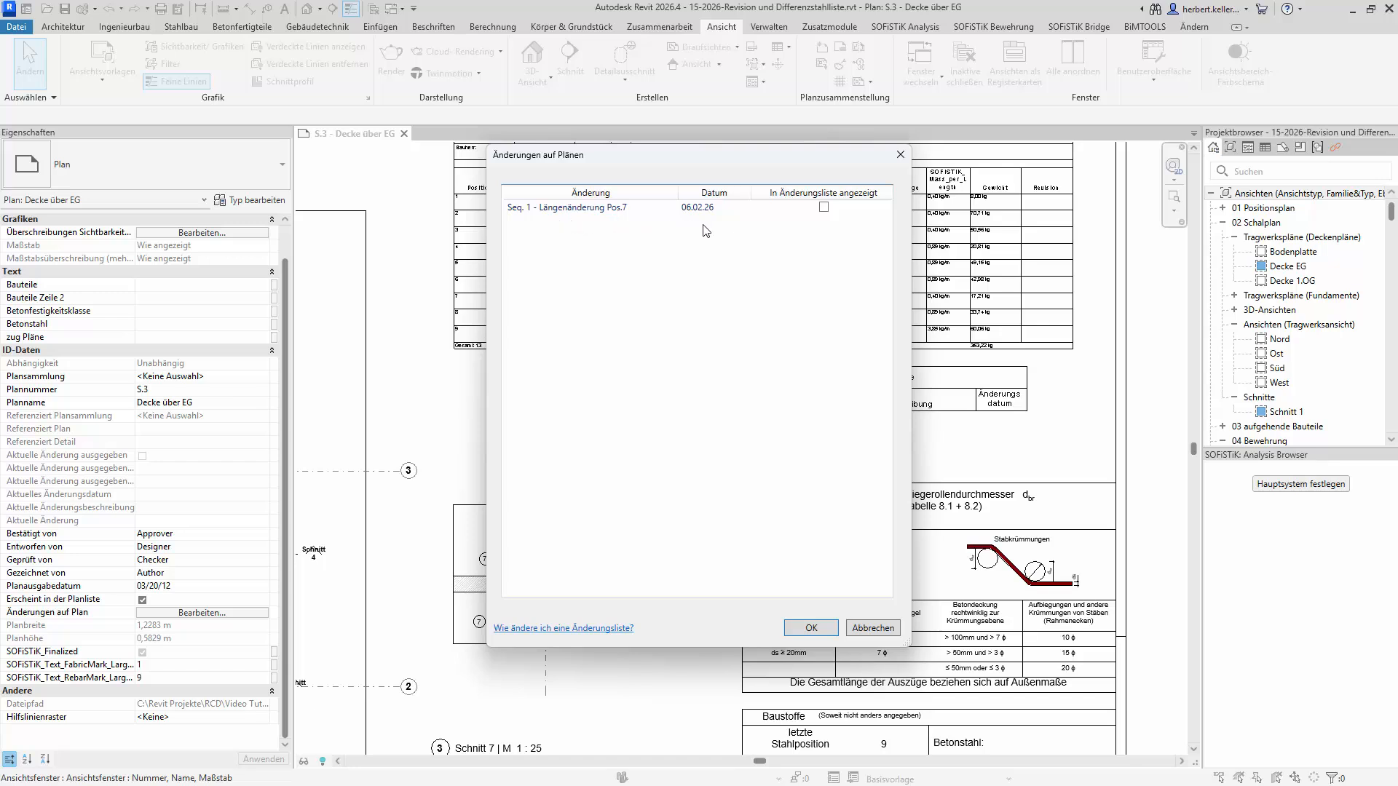
pyautogui.click(824, 208)
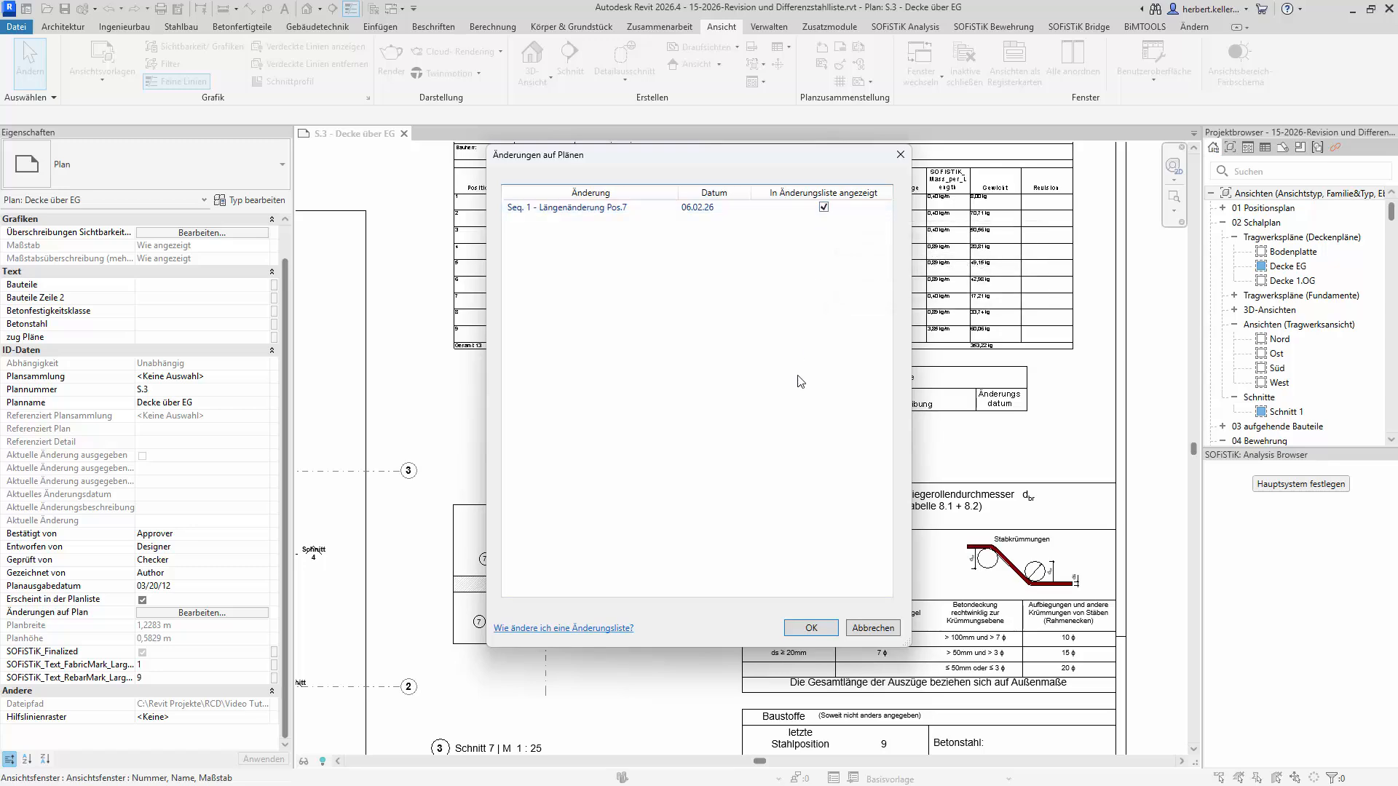
pyautogui.click(811, 629)
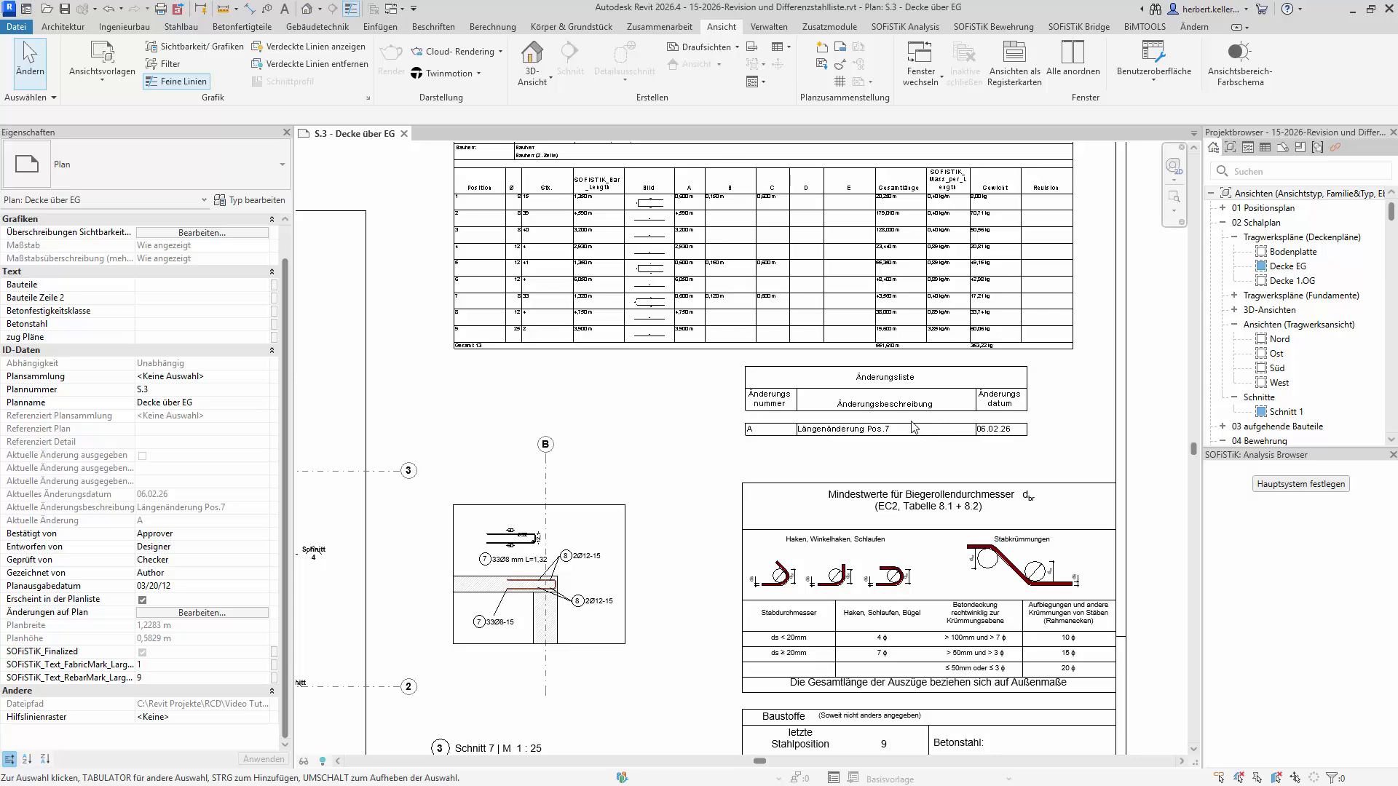
# Step: Activate the Schnitt 7 view on sheet S.3 and unfreeze the position 7 rebar set
pyautogui.scroll(-1, 916, 423)
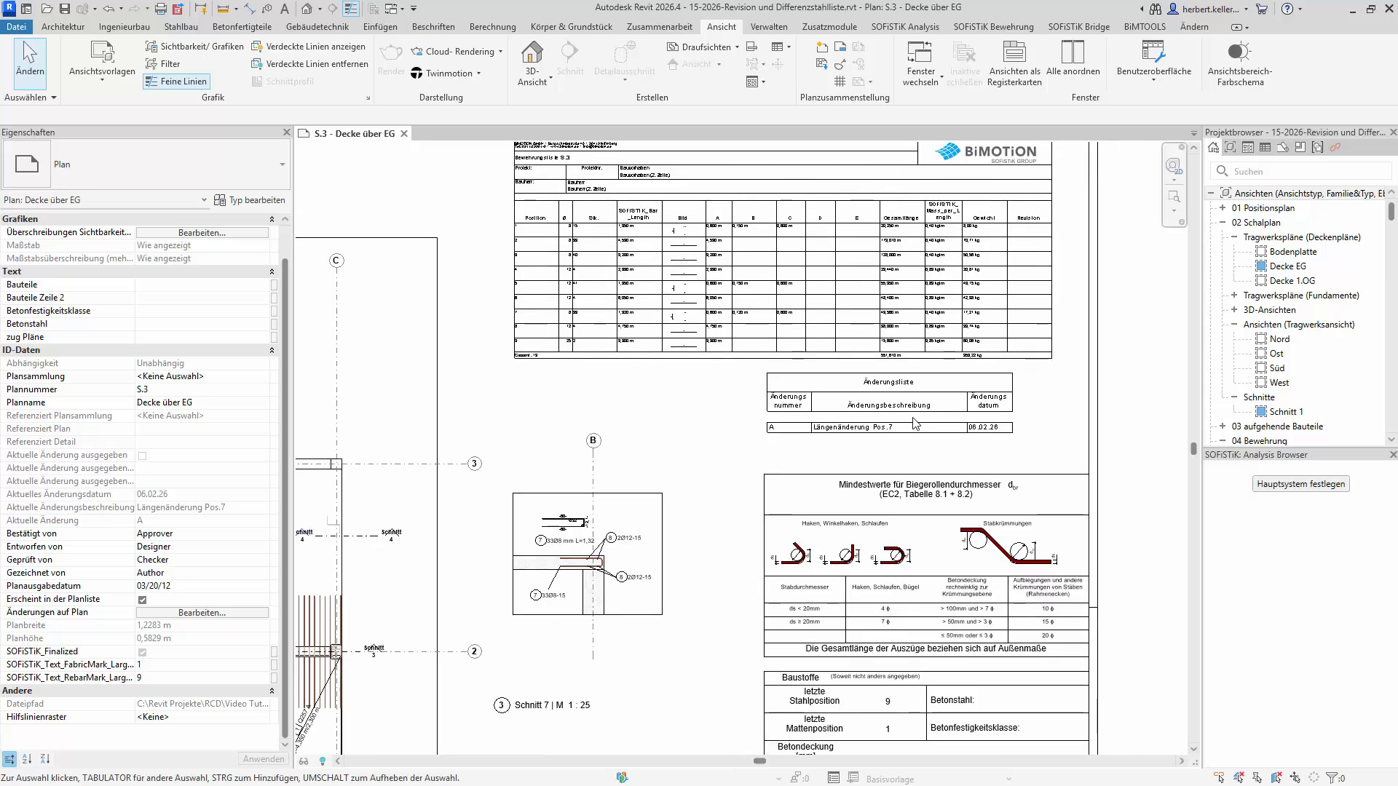
pyautogui.scroll(2, 549, 586)
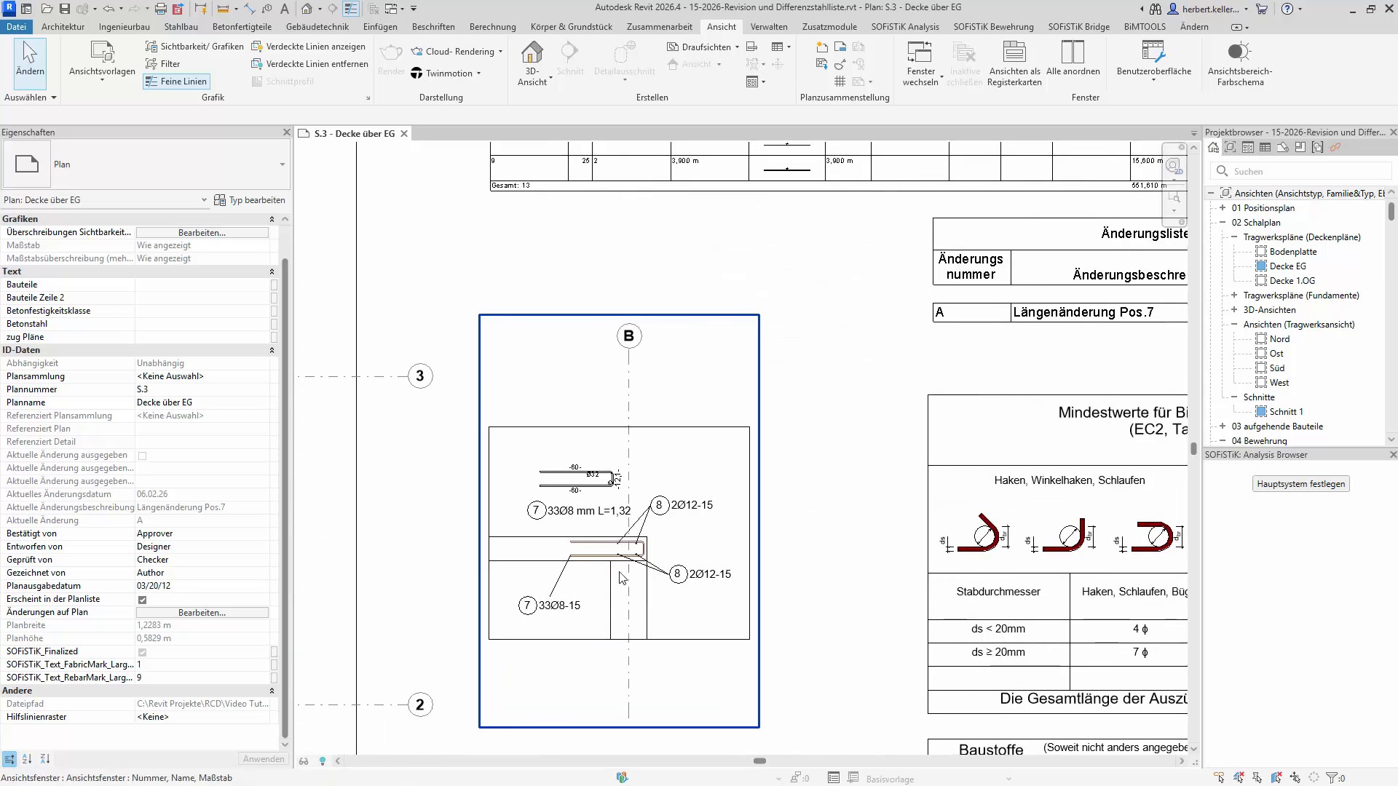
pyautogui.click(588, 582)
pyautogui.doubleClick(588, 582)
pyautogui.click(595, 564)
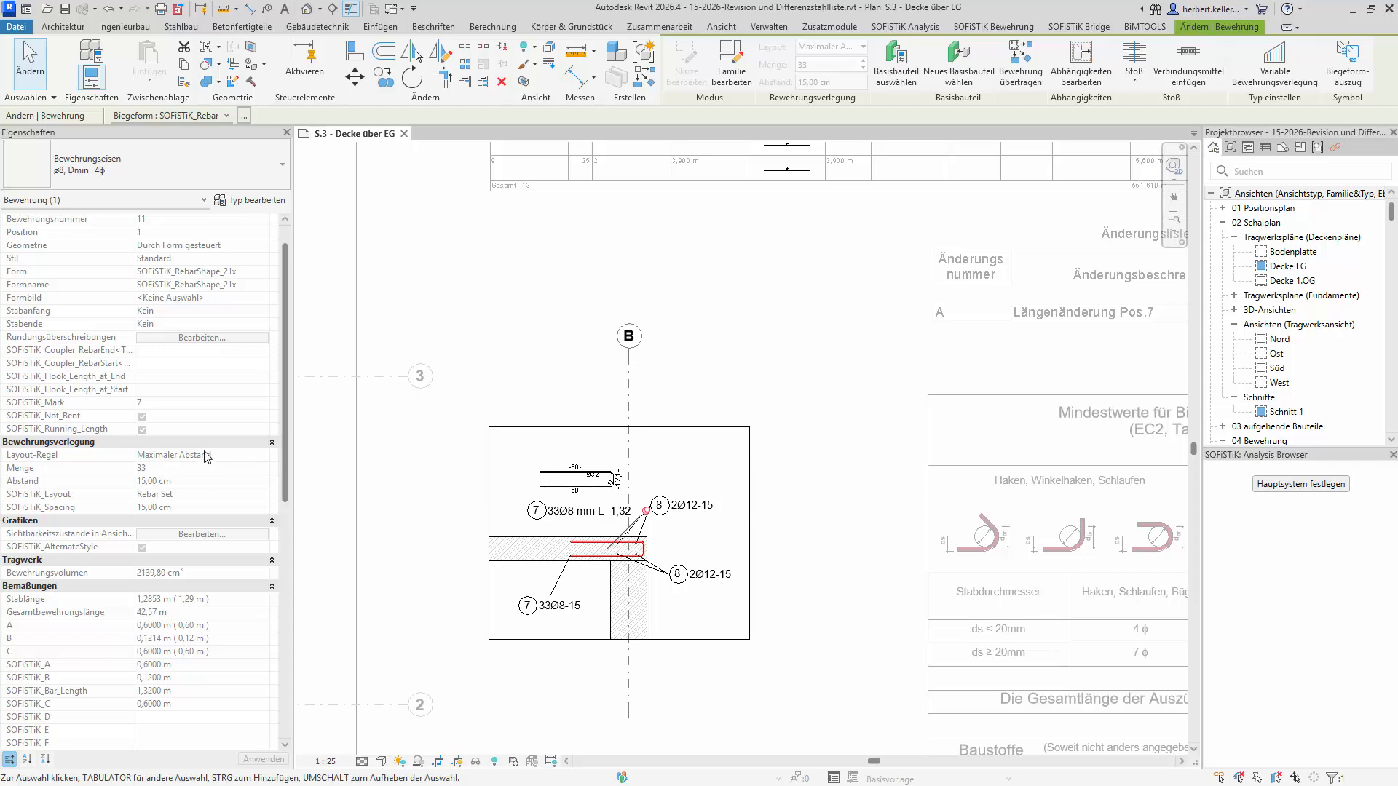
pyautogui.click(976, 33)
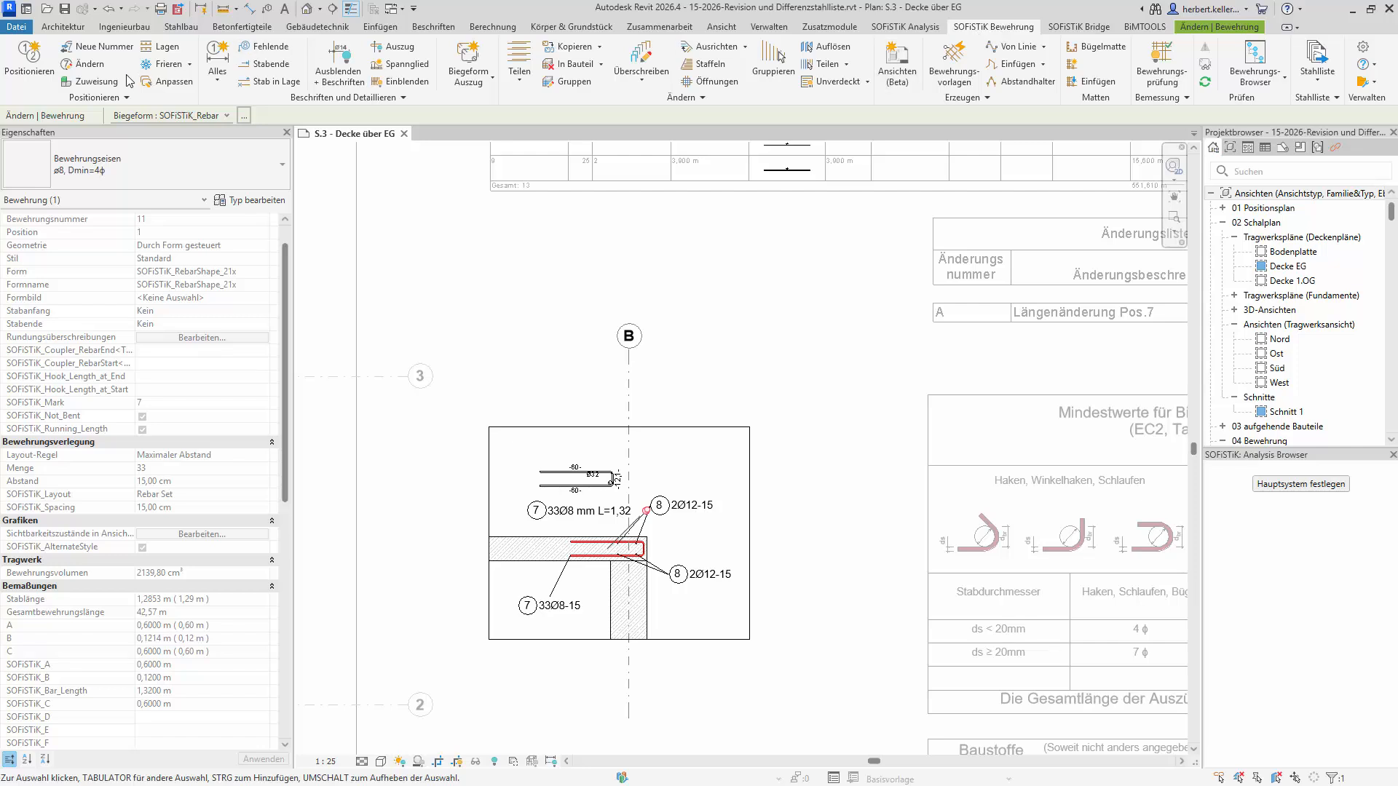
pyautogui.click(189, 64)
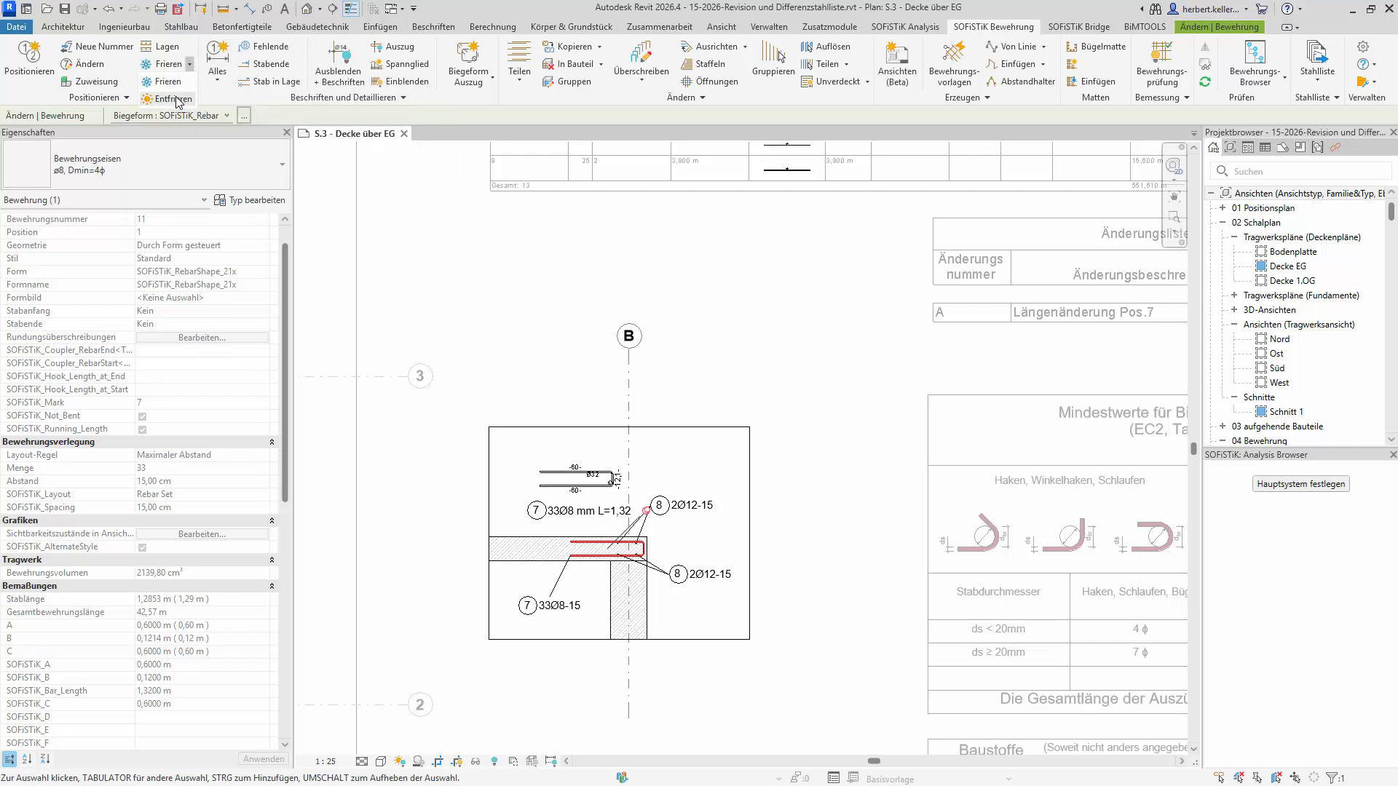
pyautogui.click(174, 98)
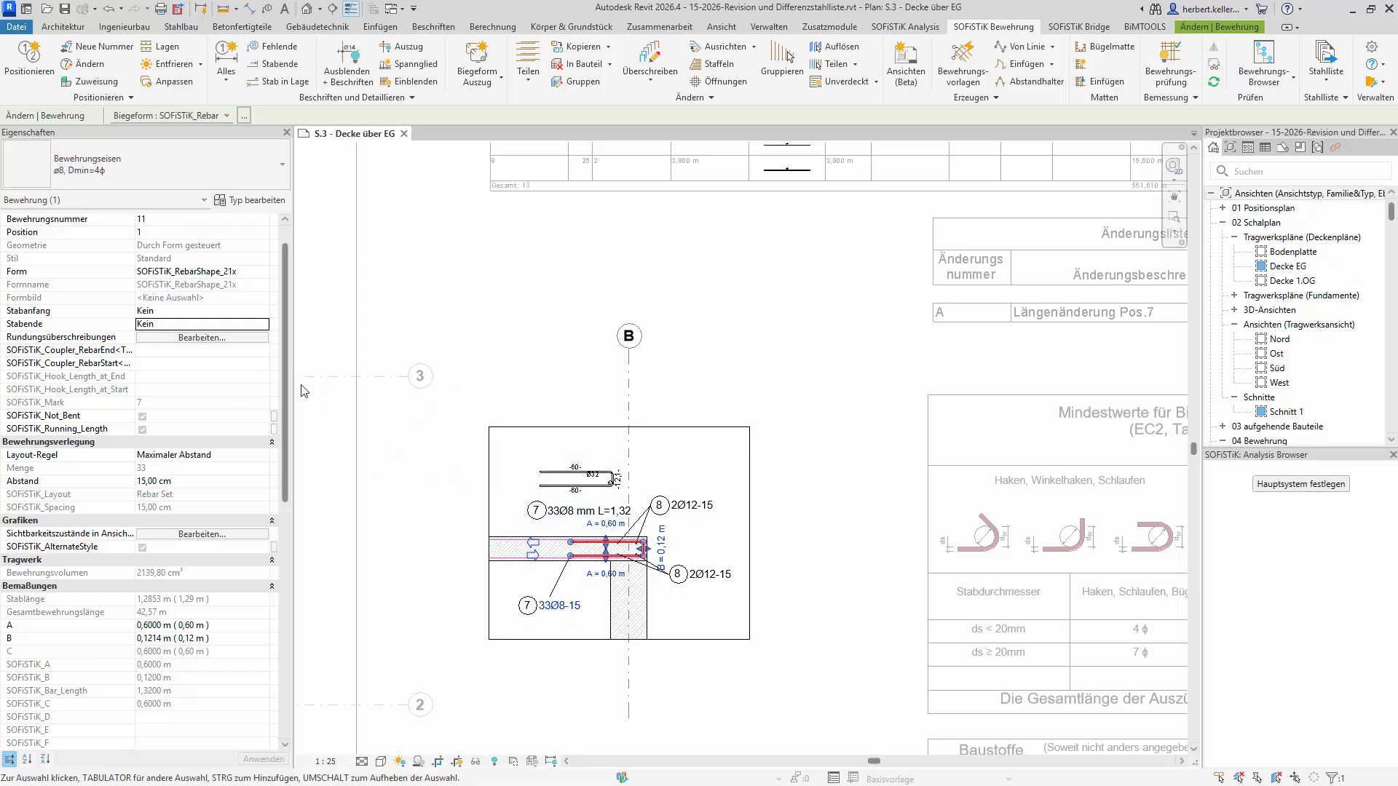
# Step: Set dimension A of the position 7 rebar to 0,70 m and check its row in the sheet's bar schedule
pyautogui.click(148, 625)
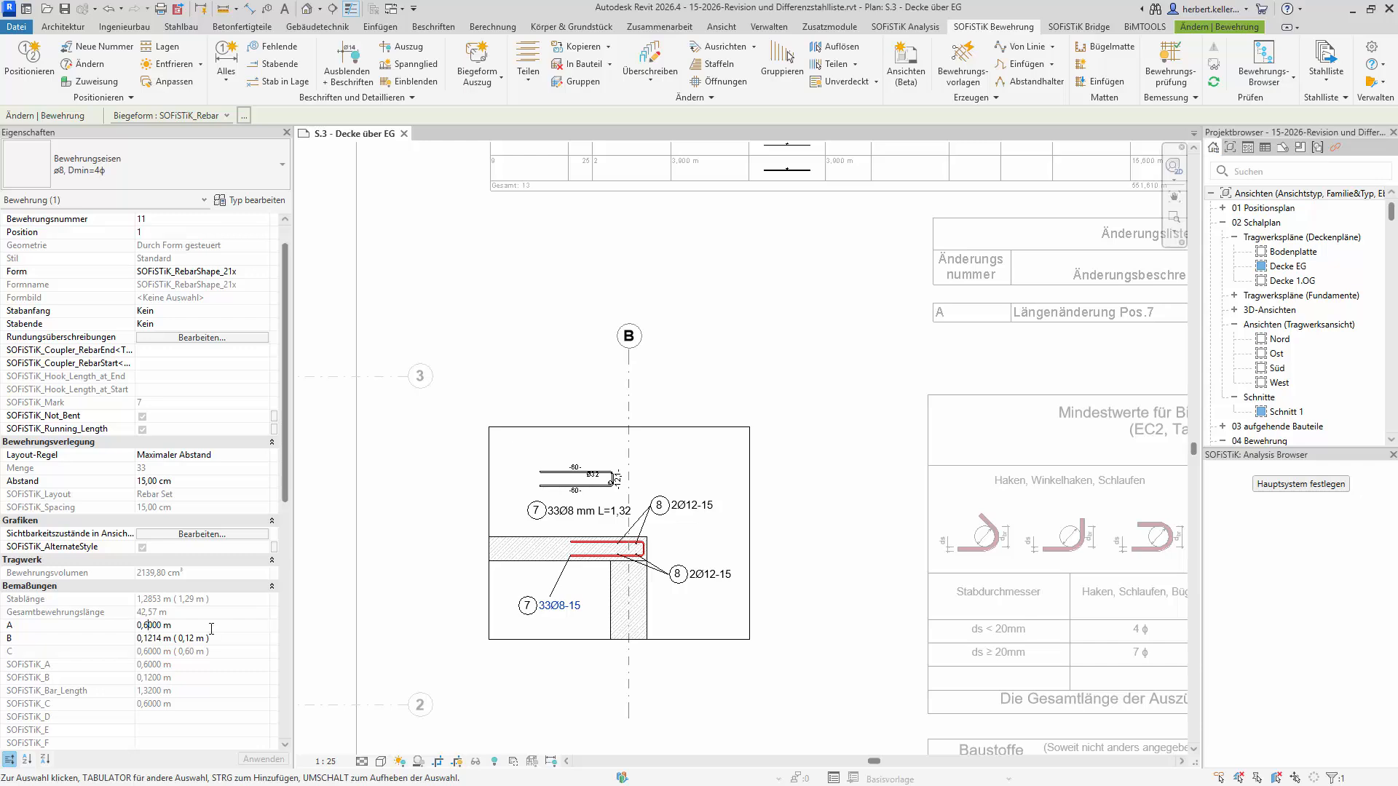
pyautogui.press('BackSpace')
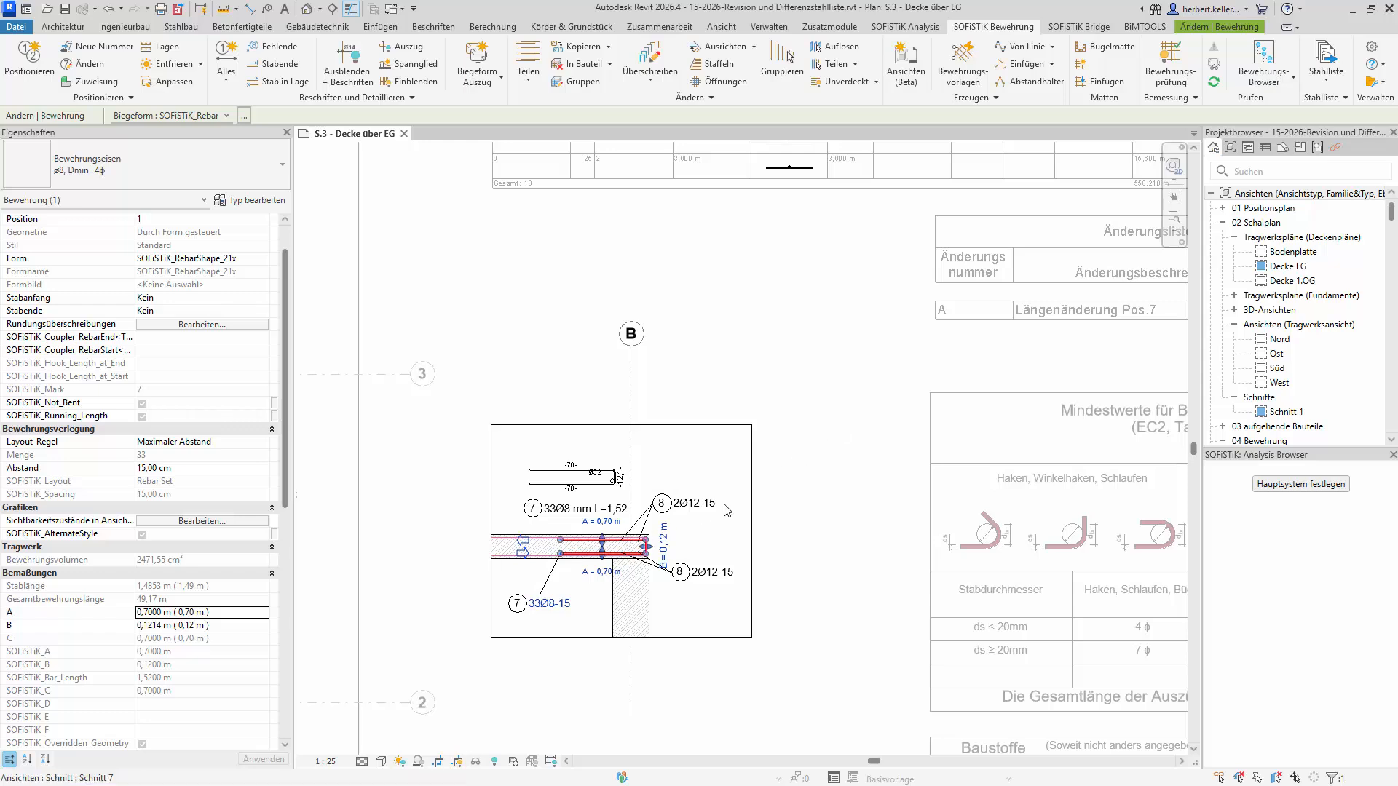
pyautogui.moveTo(851, 382); pyautogui.dragTo(364, 700, button='middle')
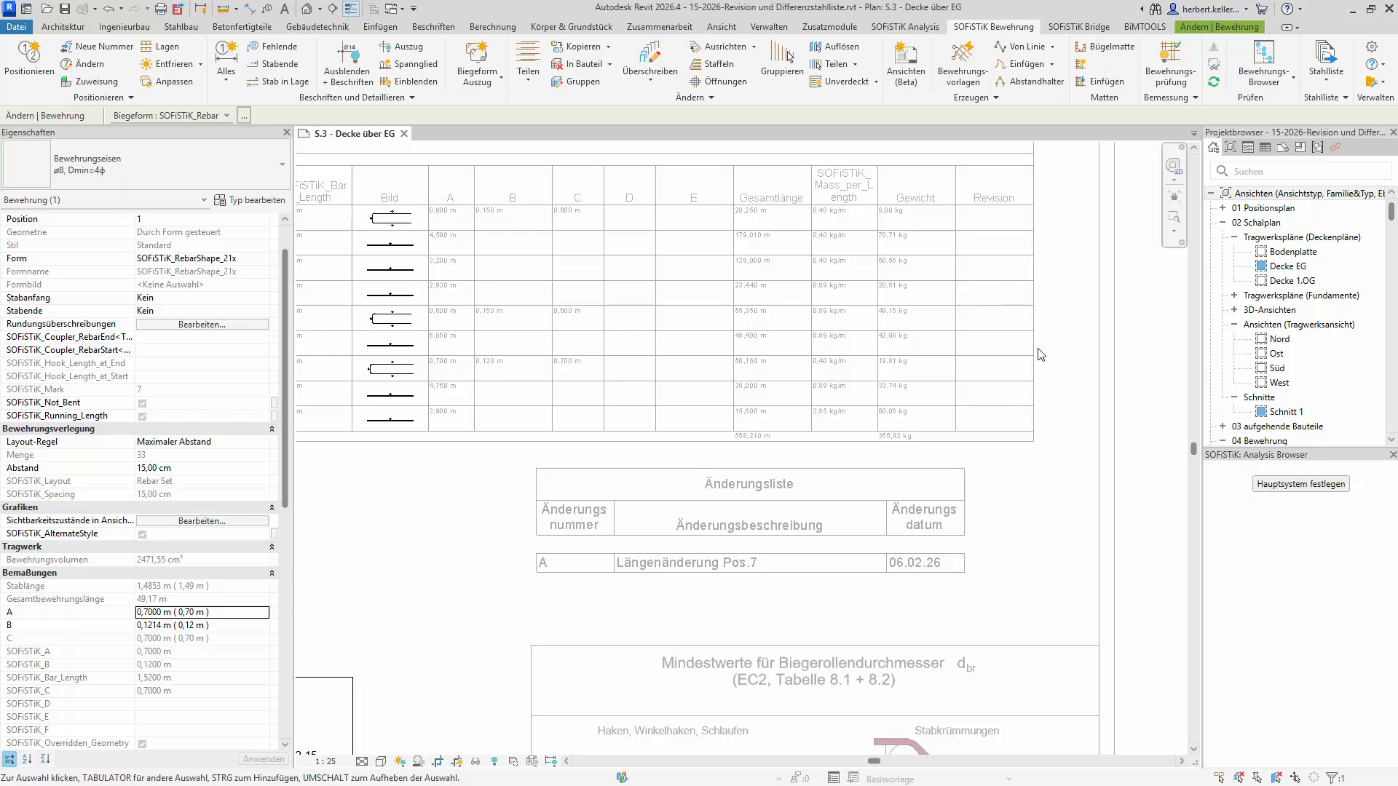
pyautogui.moveTo(469, 562); pyautogui.dragTo(814, 297, button='middle')
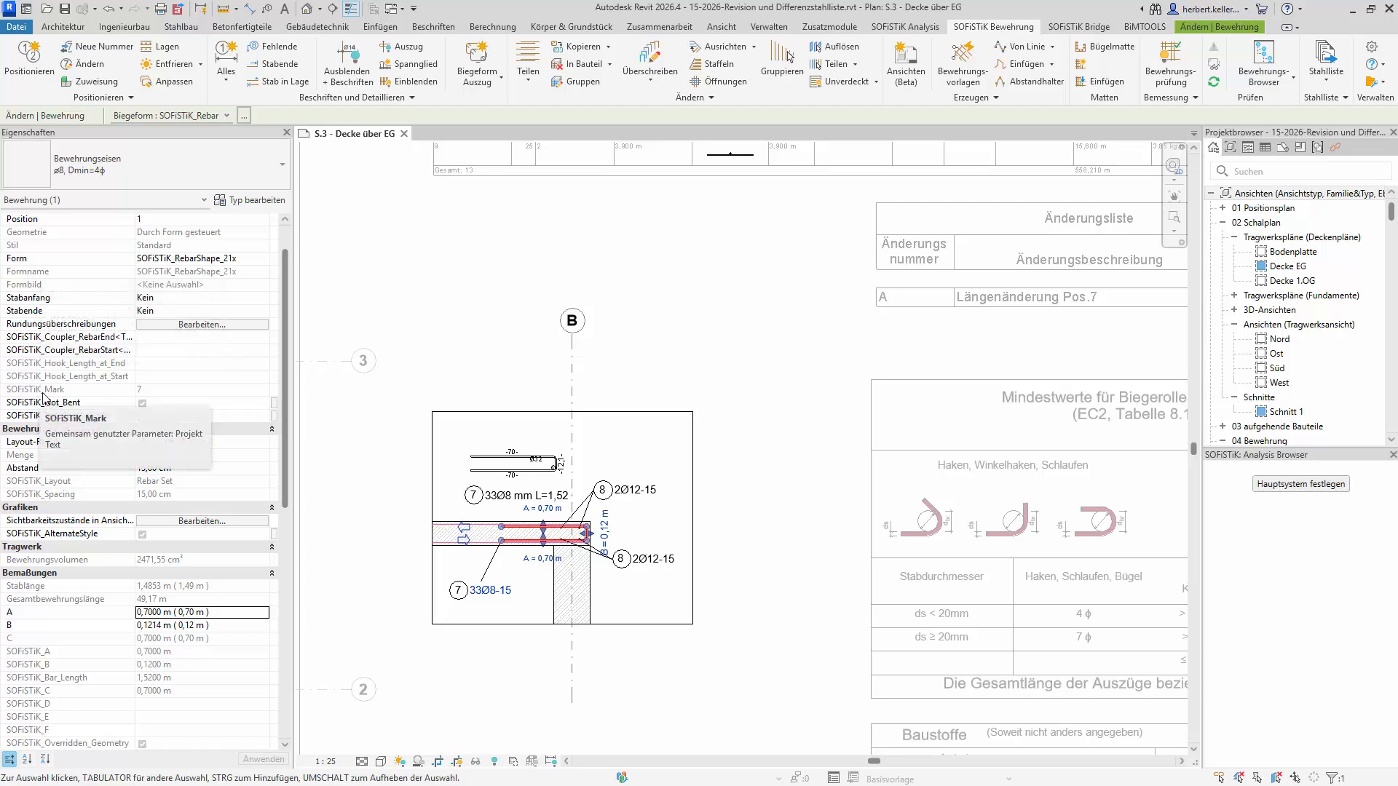
# Step: Set the SOFiSTiK_Revision parameter of the position 7 rebar to A and check the Revision column of the bar schedule
pyautogui.scroll(-5, 92, 472)
pyautogui.scroll(-4, 93, 471)
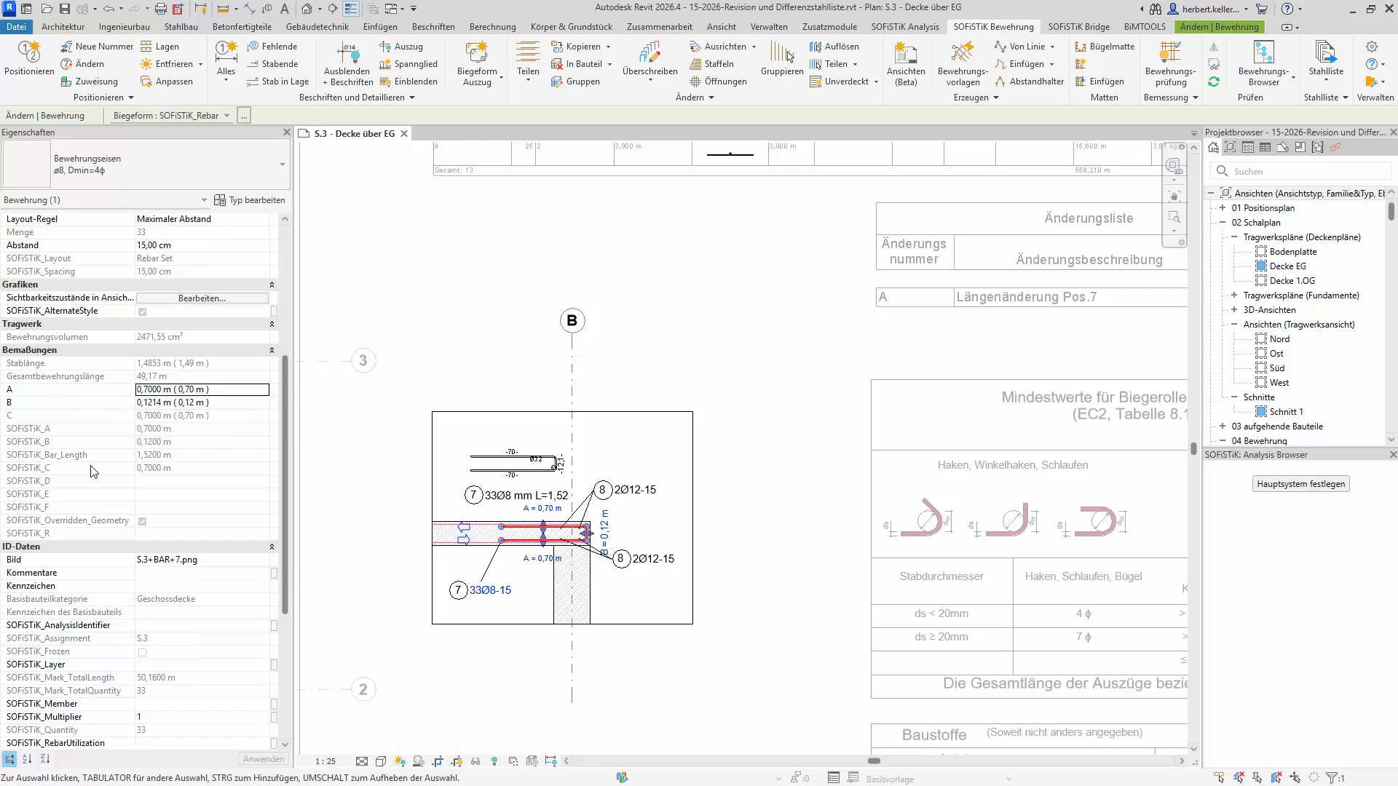
pyautogui.click(156, 627)
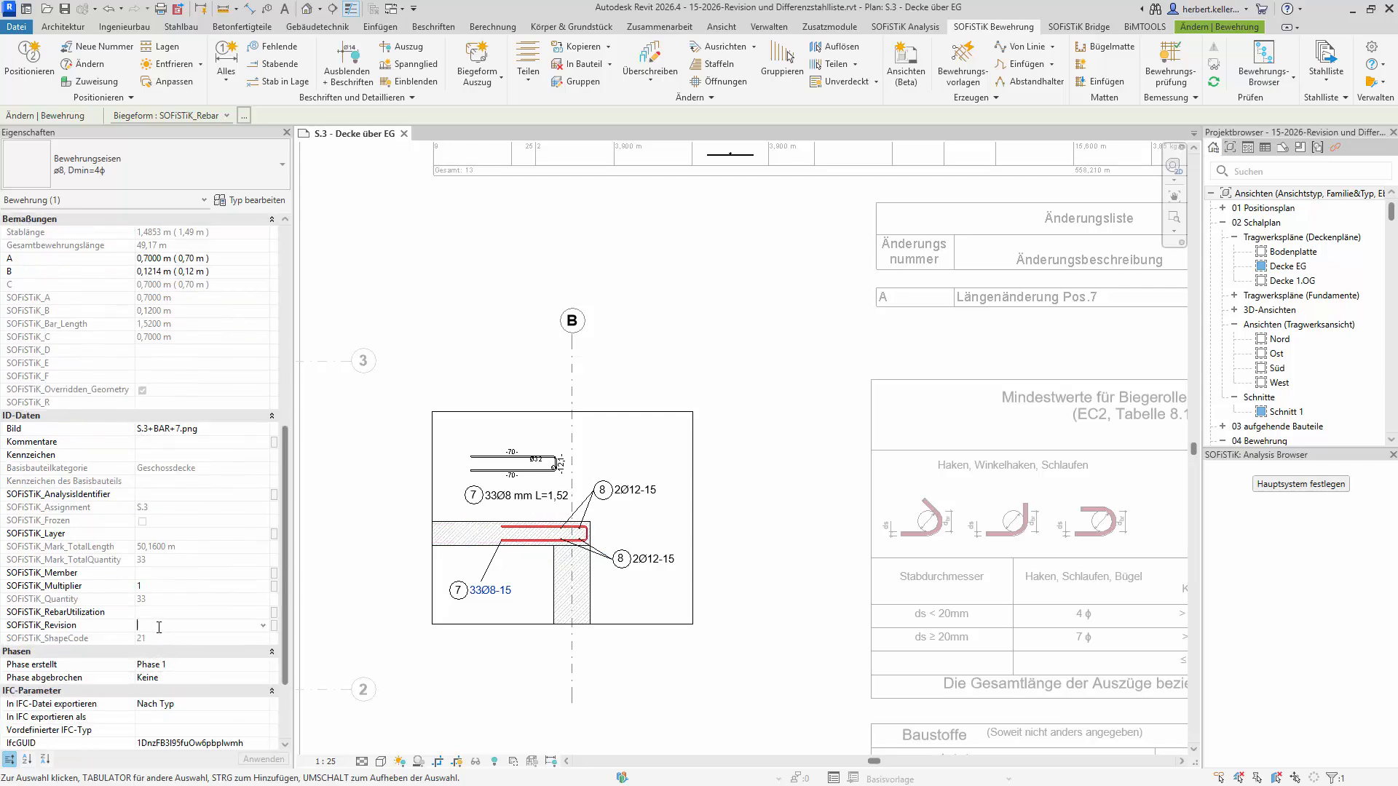
pyautogui.write('A')
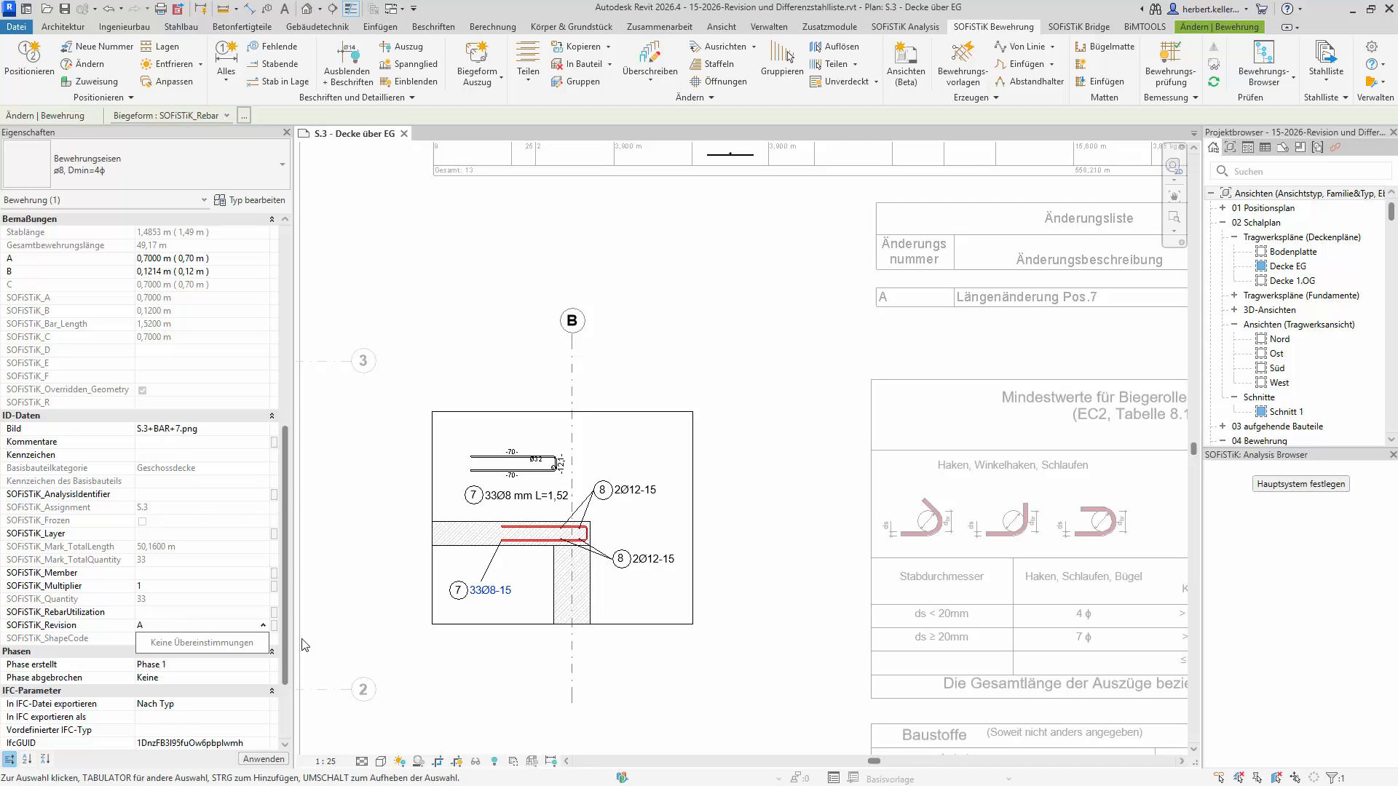
pyautogui.scroll(-1, 751, 502)
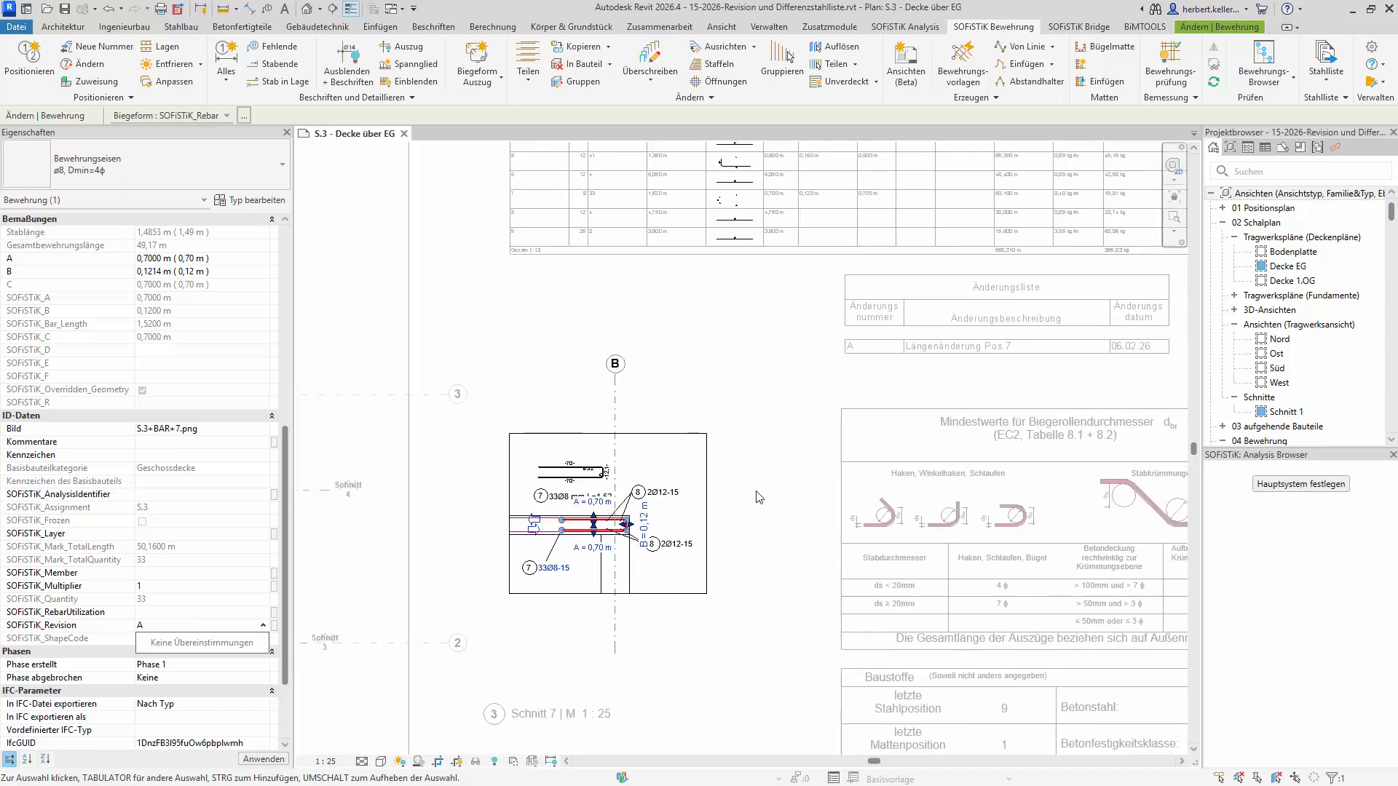
pyautogui.moveTo(665, 568); pyautogui.dragTo(400, 719, button='middle')
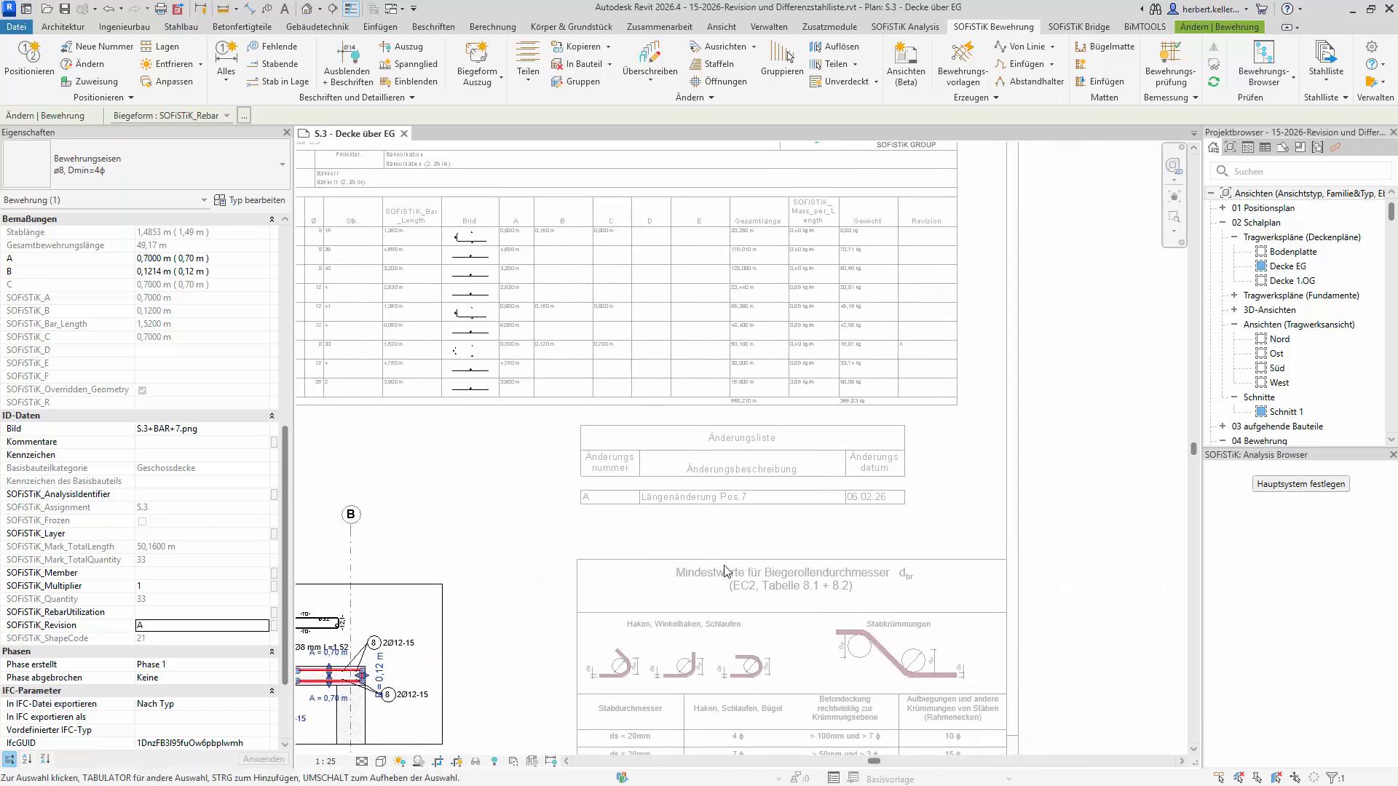
pyautogui.scroll(4, 944, 342)
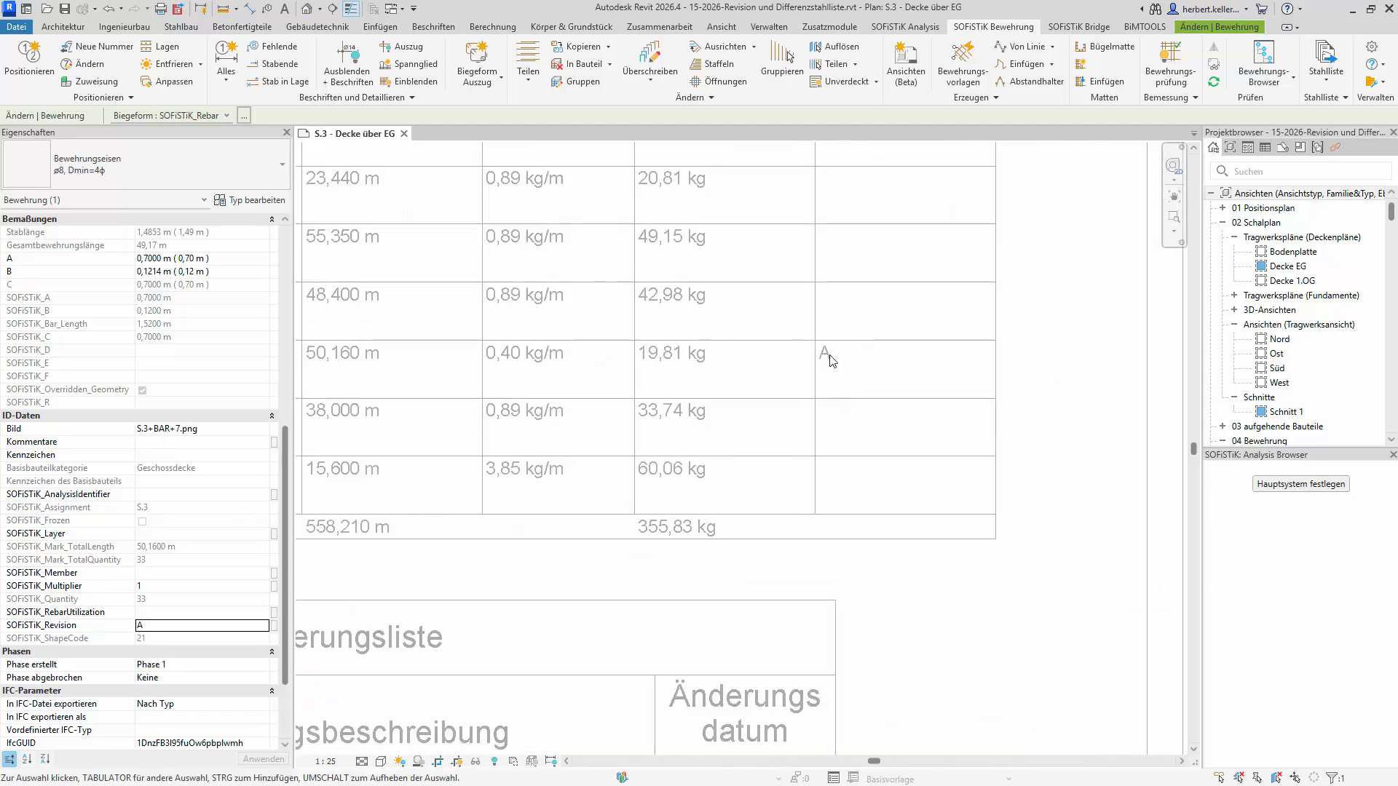
pyautogui.scroll(-5, 829, 362)
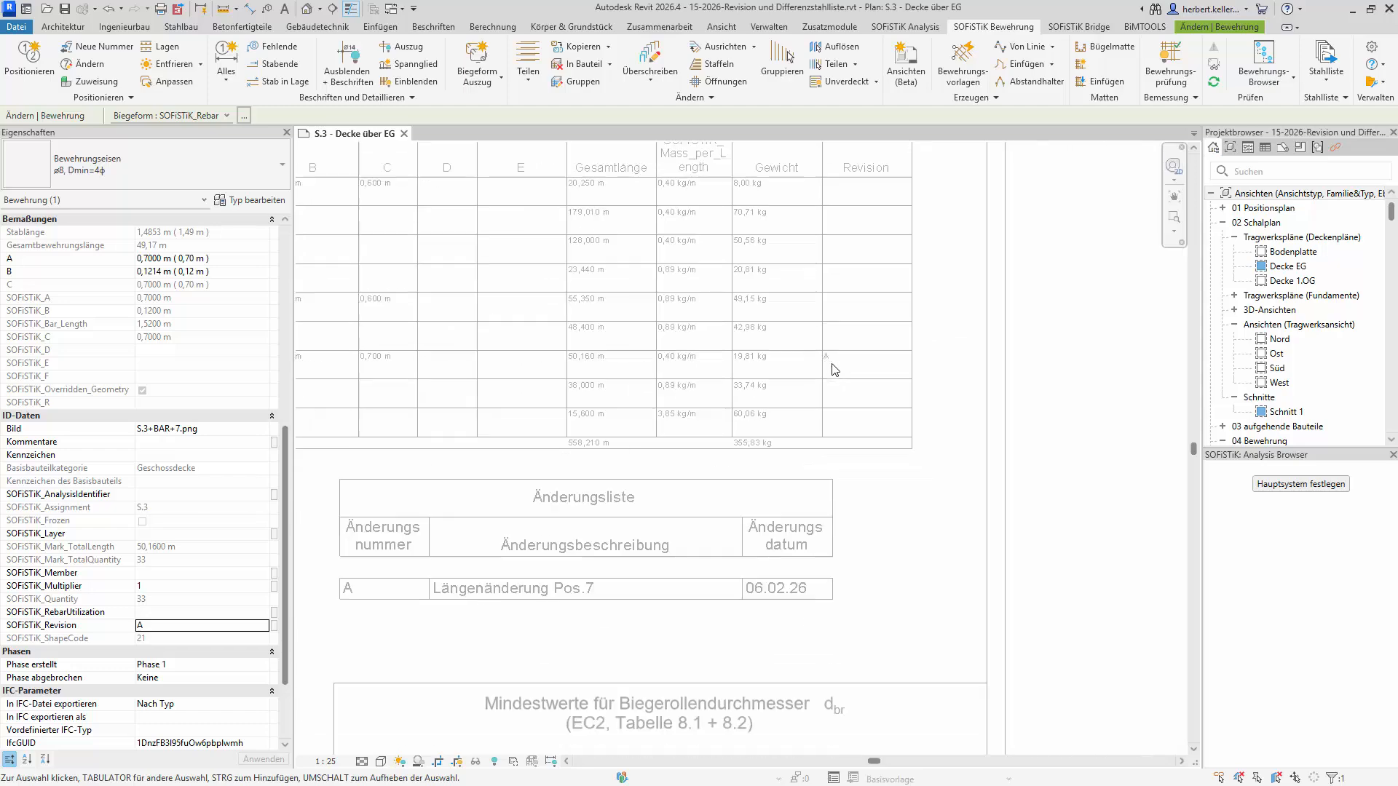
pyautogui.moveTo(461, 421); pyautogui.dragTo(473, 357, button='middle')
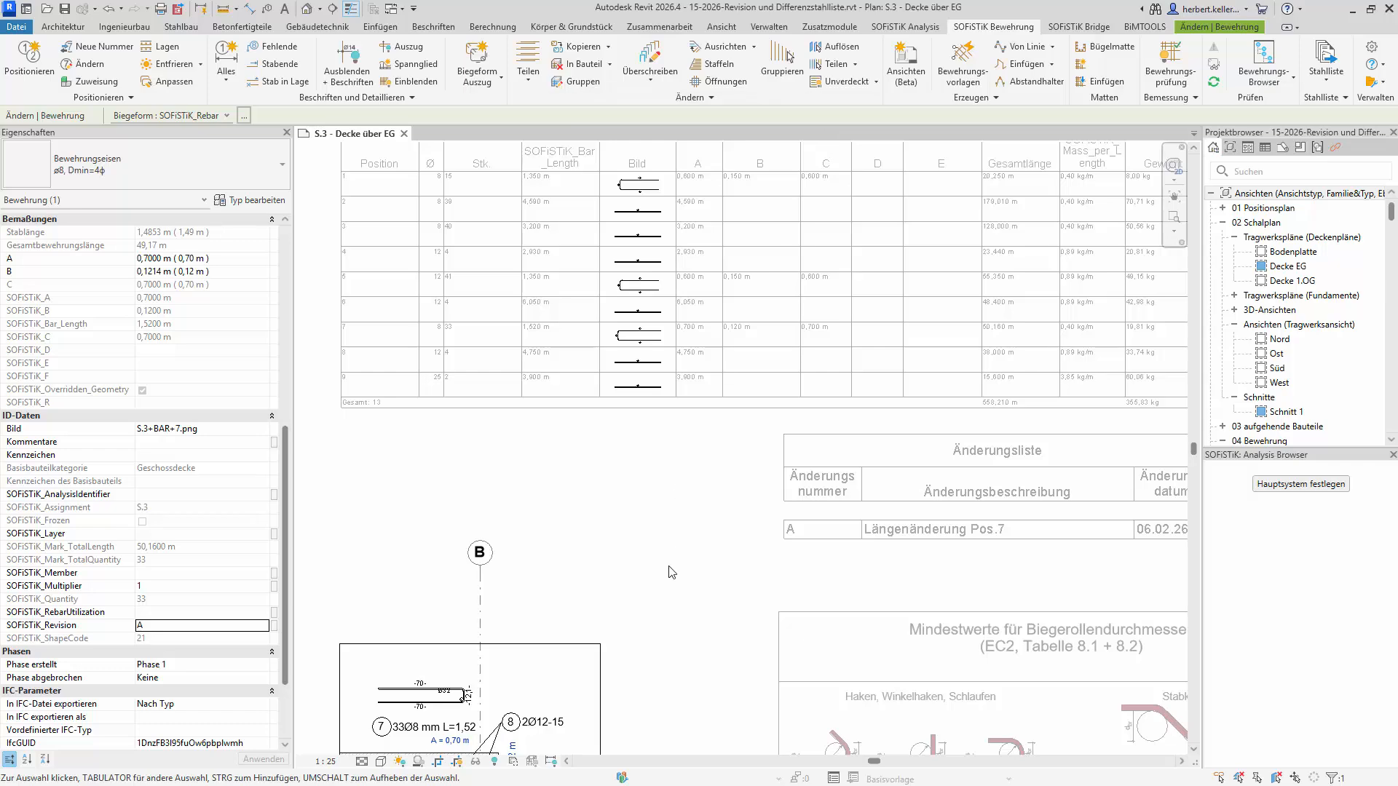
# Step: Freeze the position 7 rebar set again and deselect it
pyautogui.keyDown('ctrl'); pyautogui.scroll(-3, 743, 527); pyautogui.keyUp('ctrl')
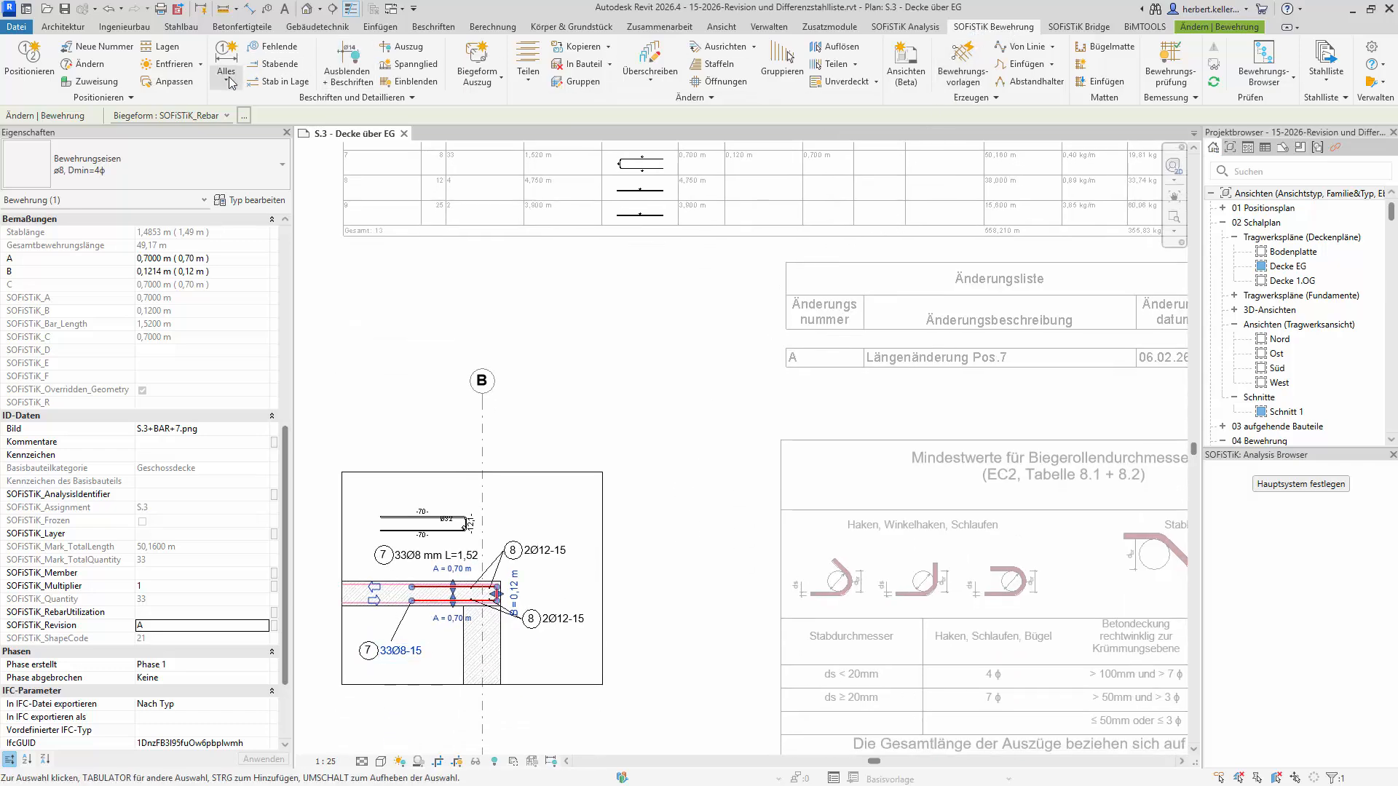
pyautogui.click(201, 67)
pyautogui.click(172, 78)
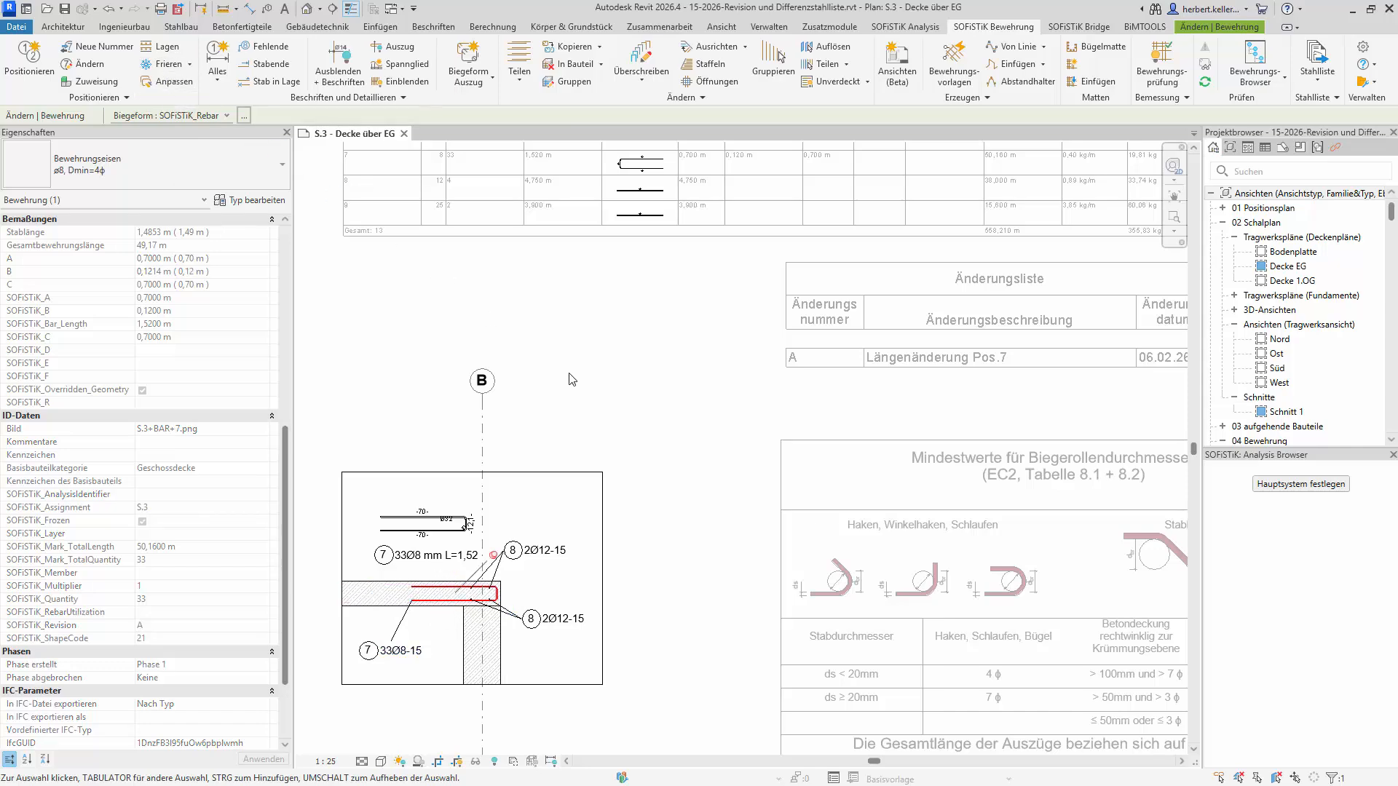
pyautogui.click(694, 496)
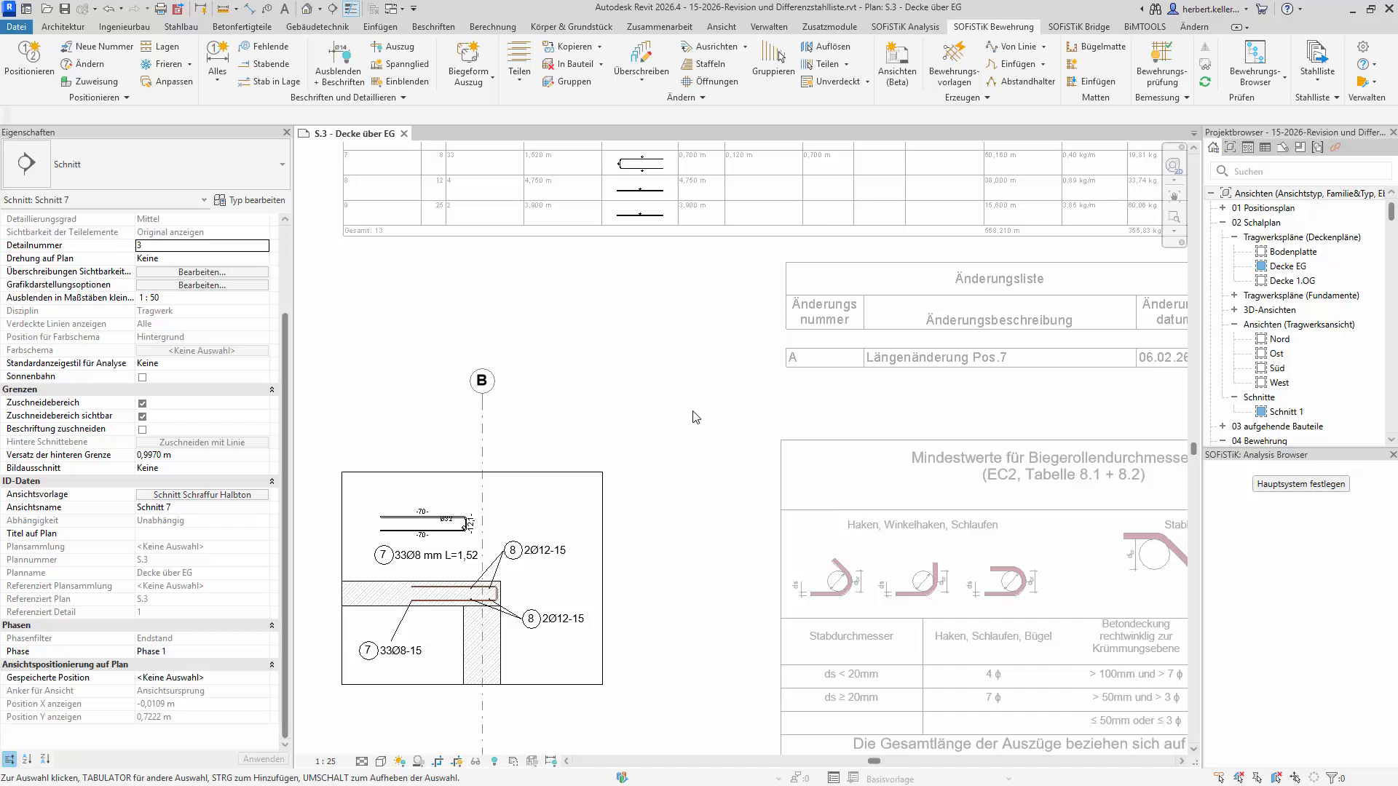
# Step: Save the project and draw a rectangular revision cloud around Schnitt 7 for the revision "Seq. 1 - Längenänderung Pos.7"
pyautogui.click(434, 28)
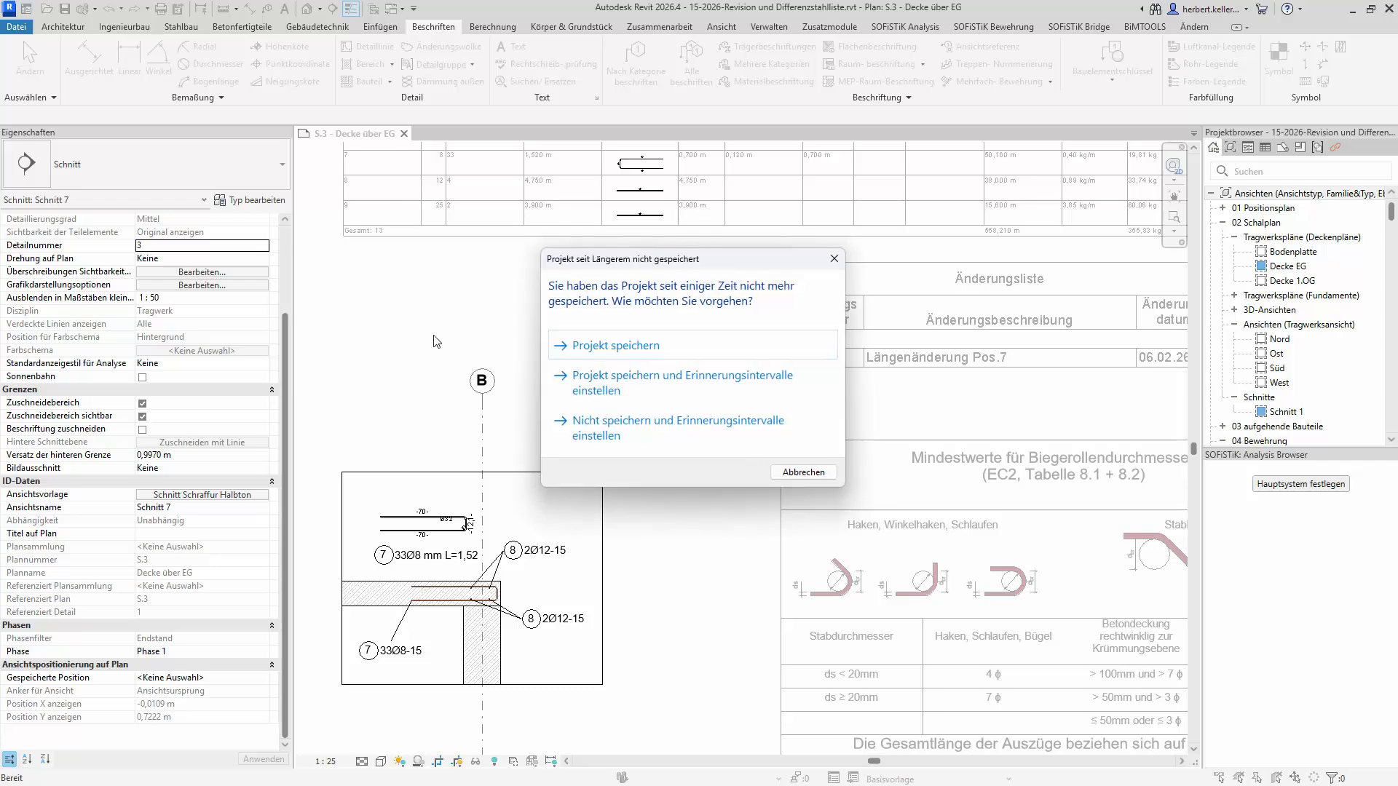
pyautogui.click(620, 348)
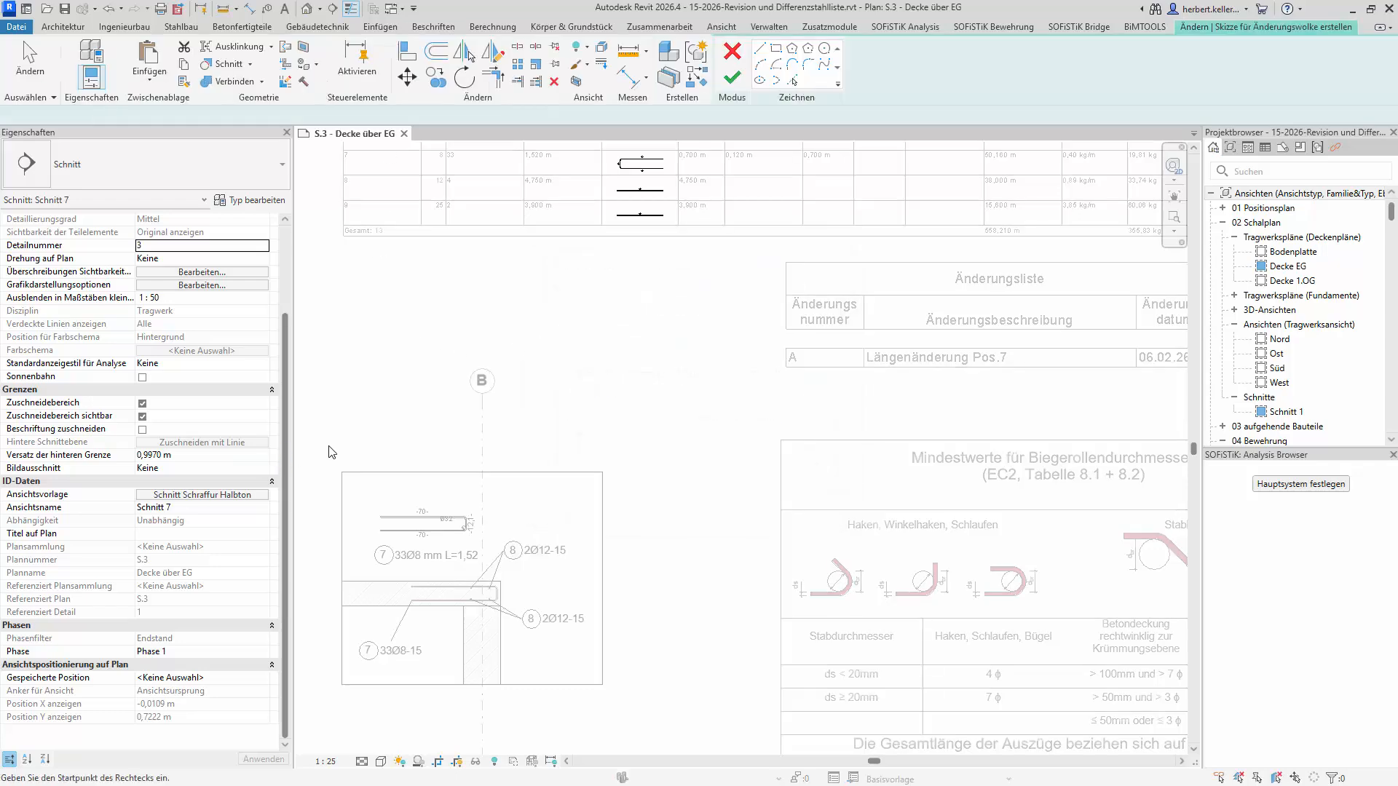
pyautogui.click(323, 447)
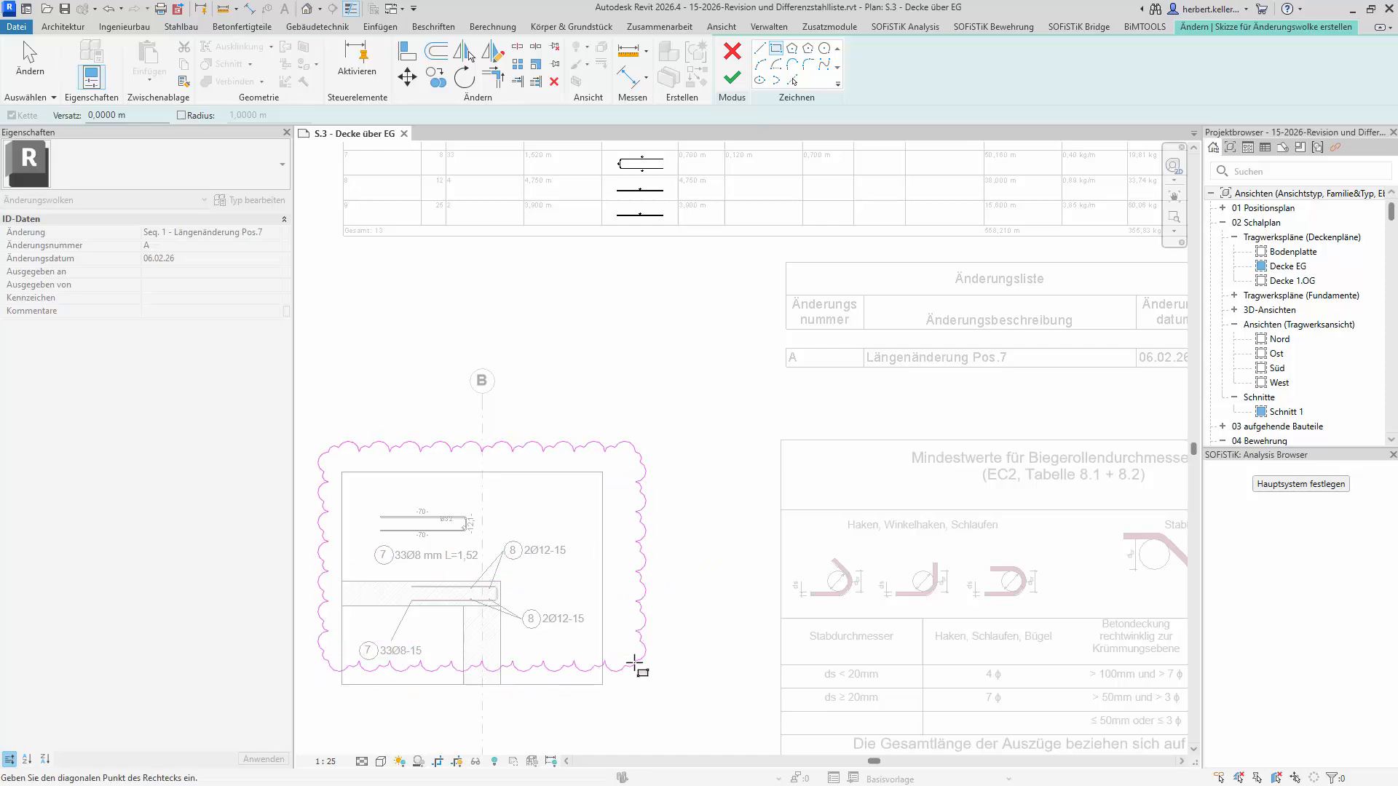
pyautogui.click(625, 699)
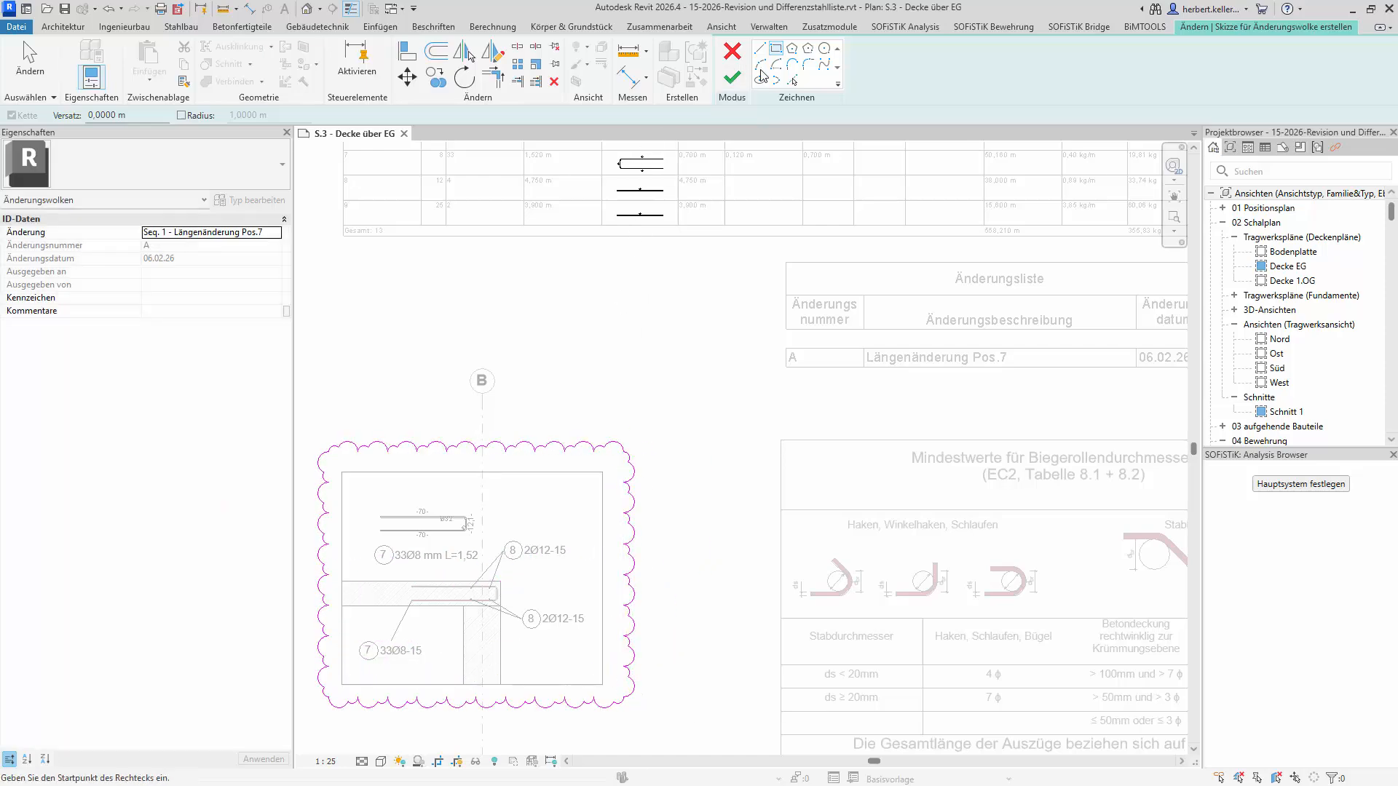
pyautogui.click(734, 79)
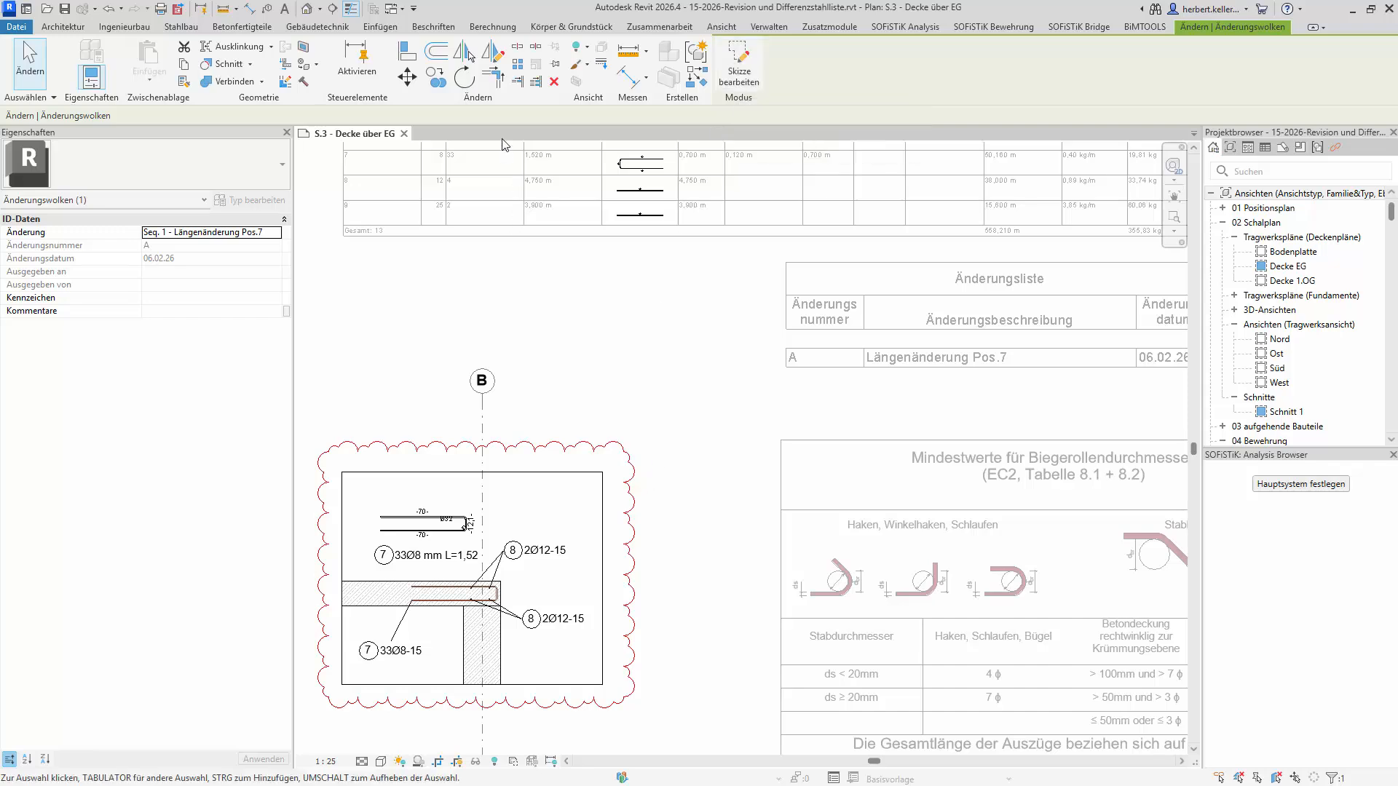
# Step: Tag the revision cloud by category with a leader on its upper edge
pyautogui.click(433, 28)
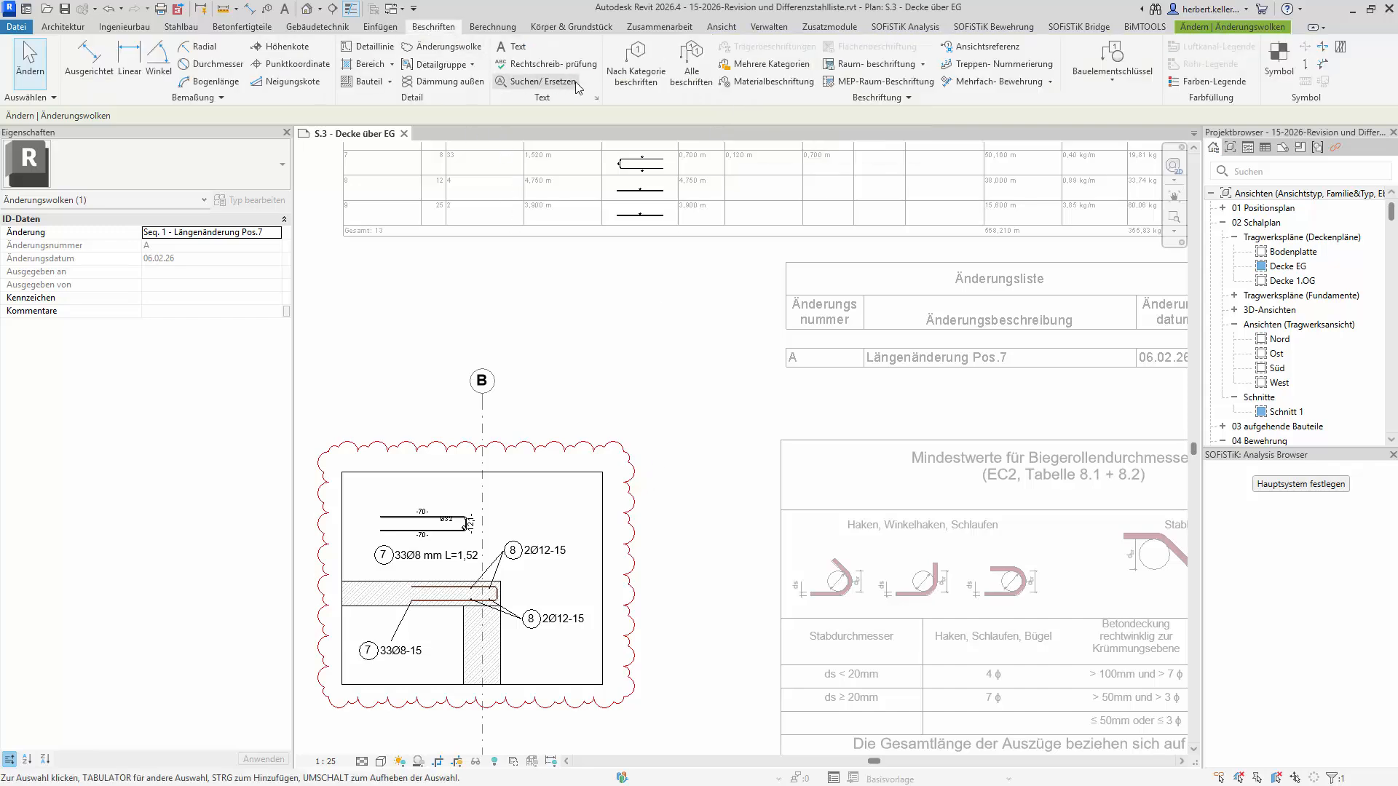
pyautogui.click(635, 62)
pyautogui.click(559, 448)
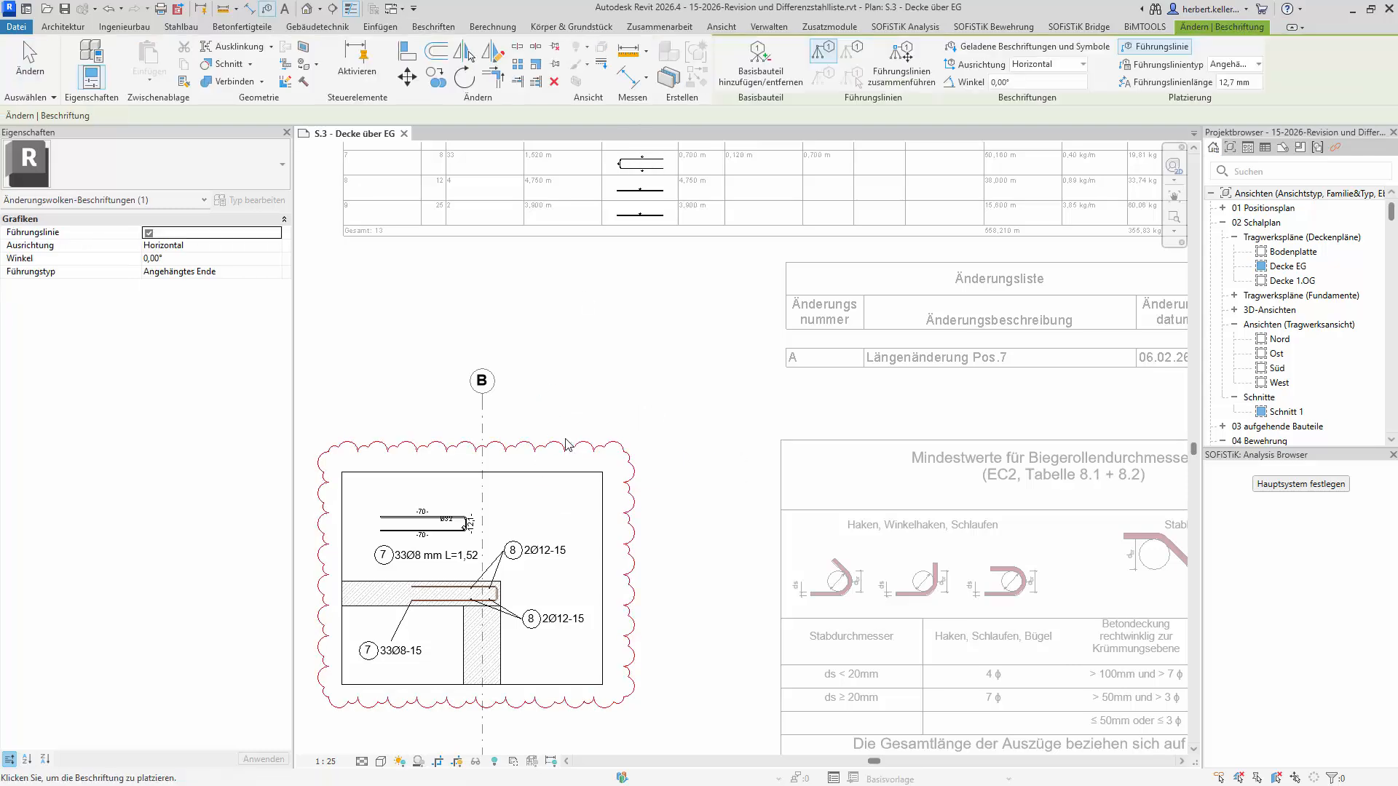
pyautogui.click(549, 441)
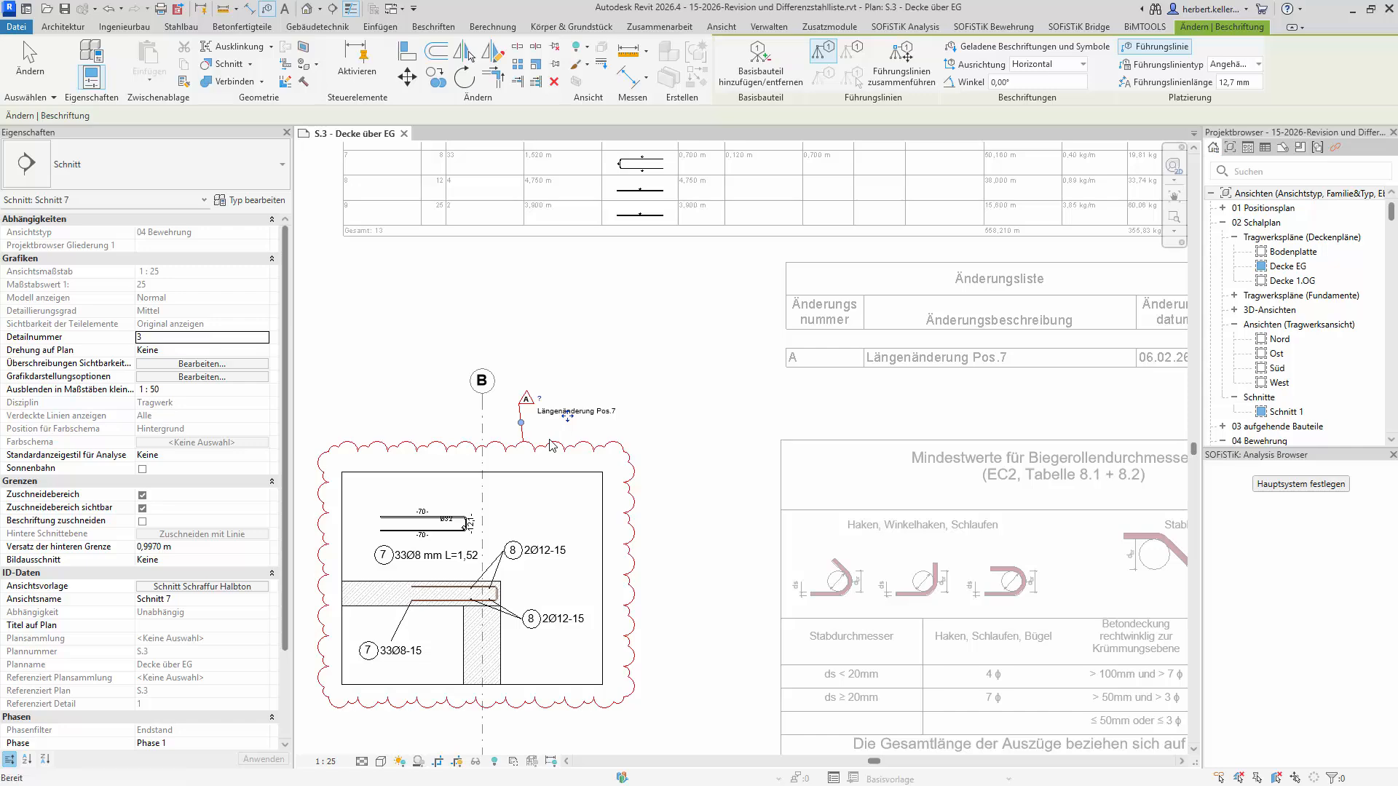
pyautogui.scroll(2, 551, 429)
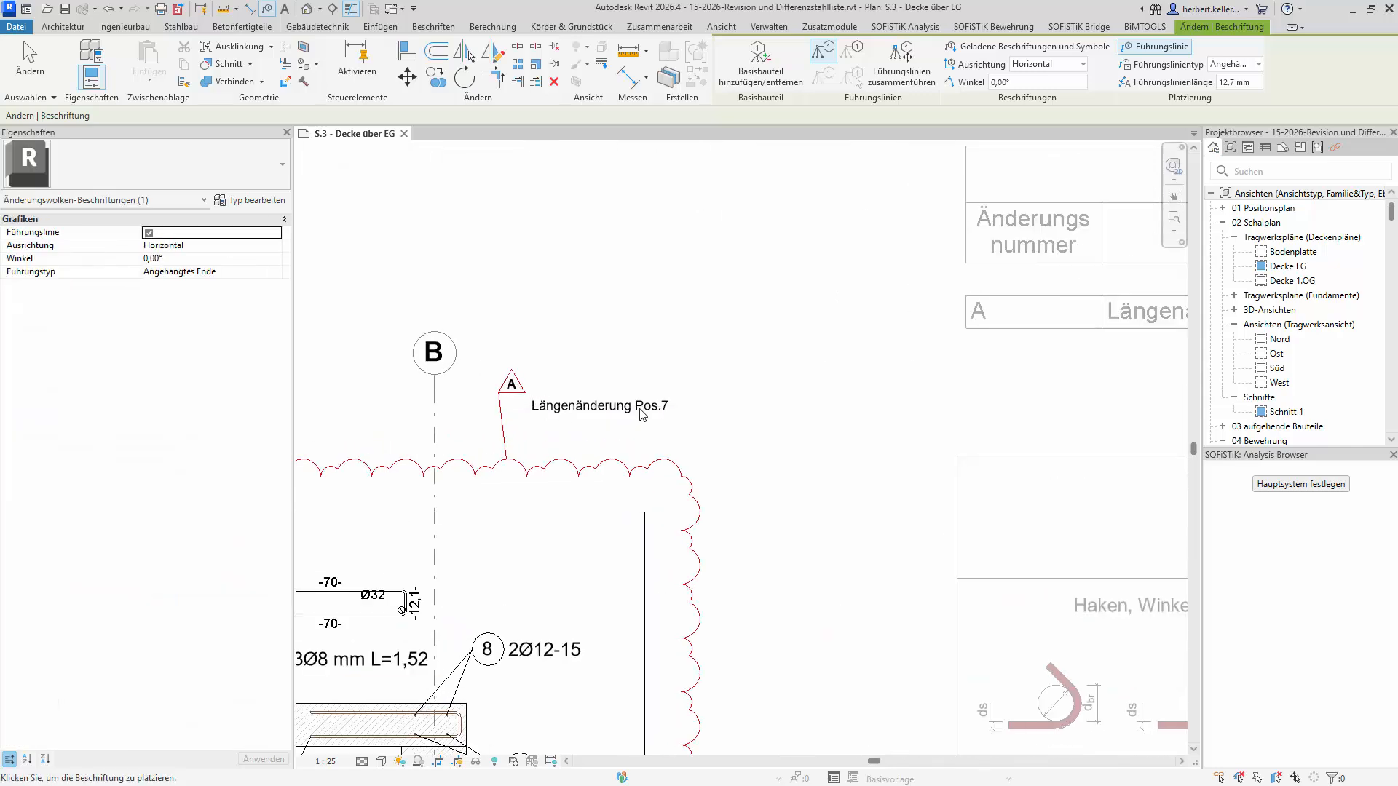
pyautogui.press('Escape')
# Step: Change the revision cloud tag's type to IND
pyautogui.click(537, 410)
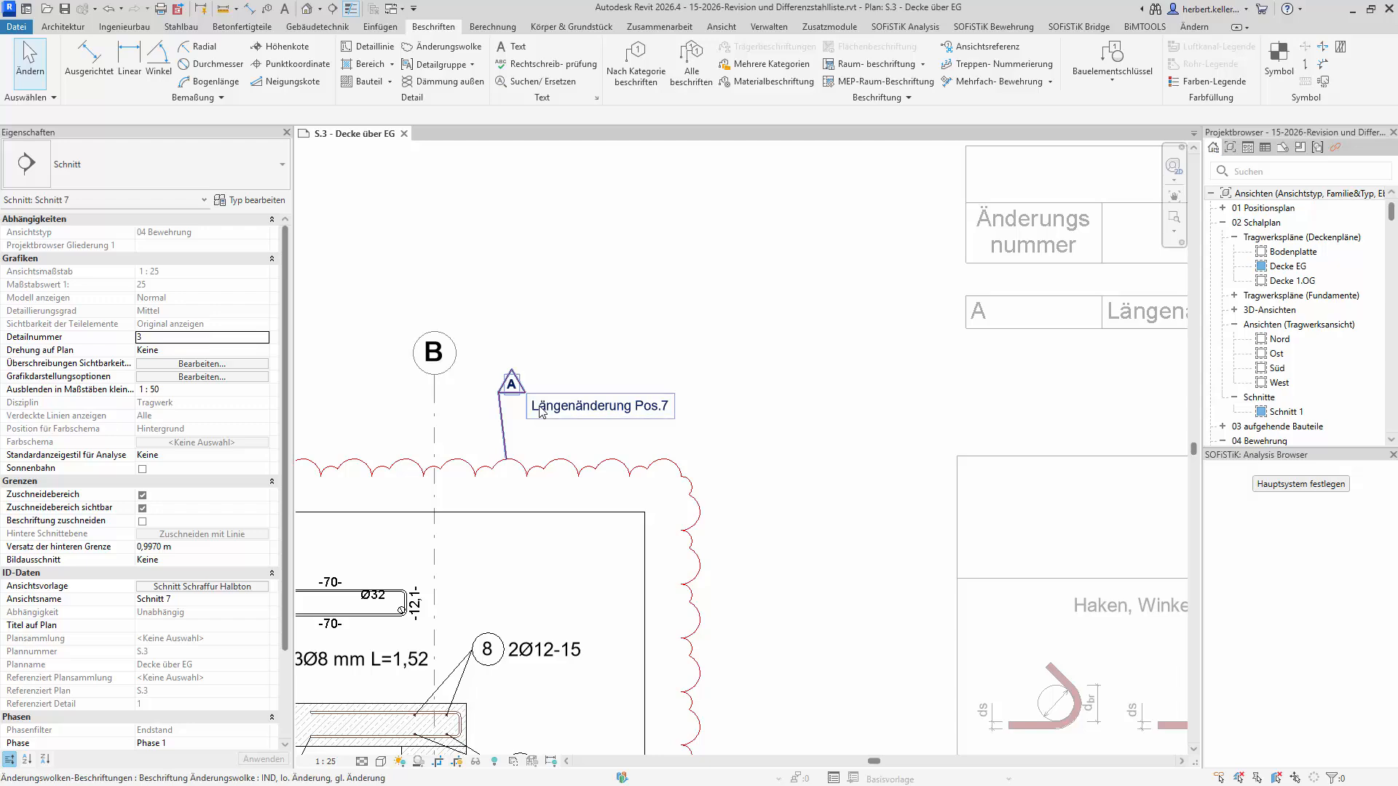
pyautogui.click(268, 165)
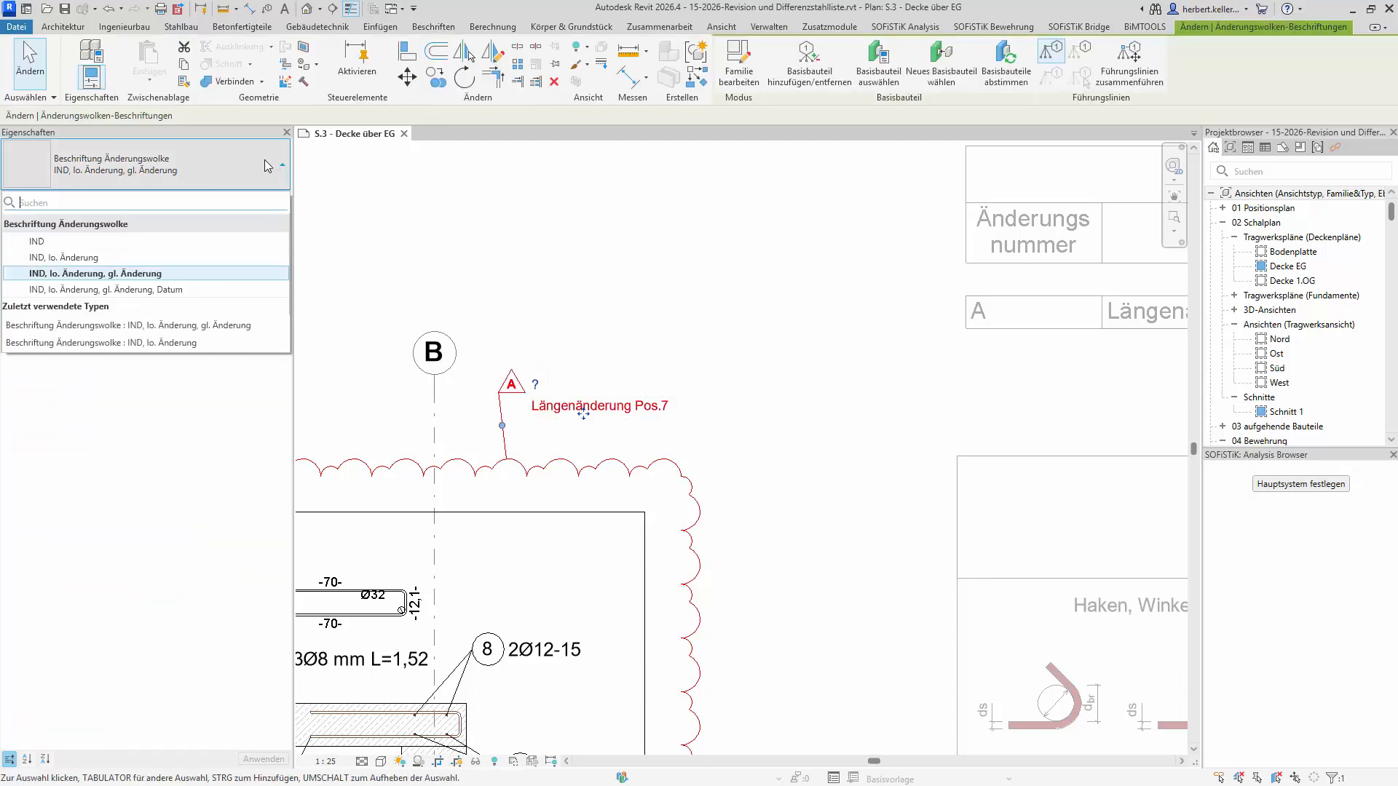
pyautogui.click(38, 241)
pyautogui.click(566, 286)
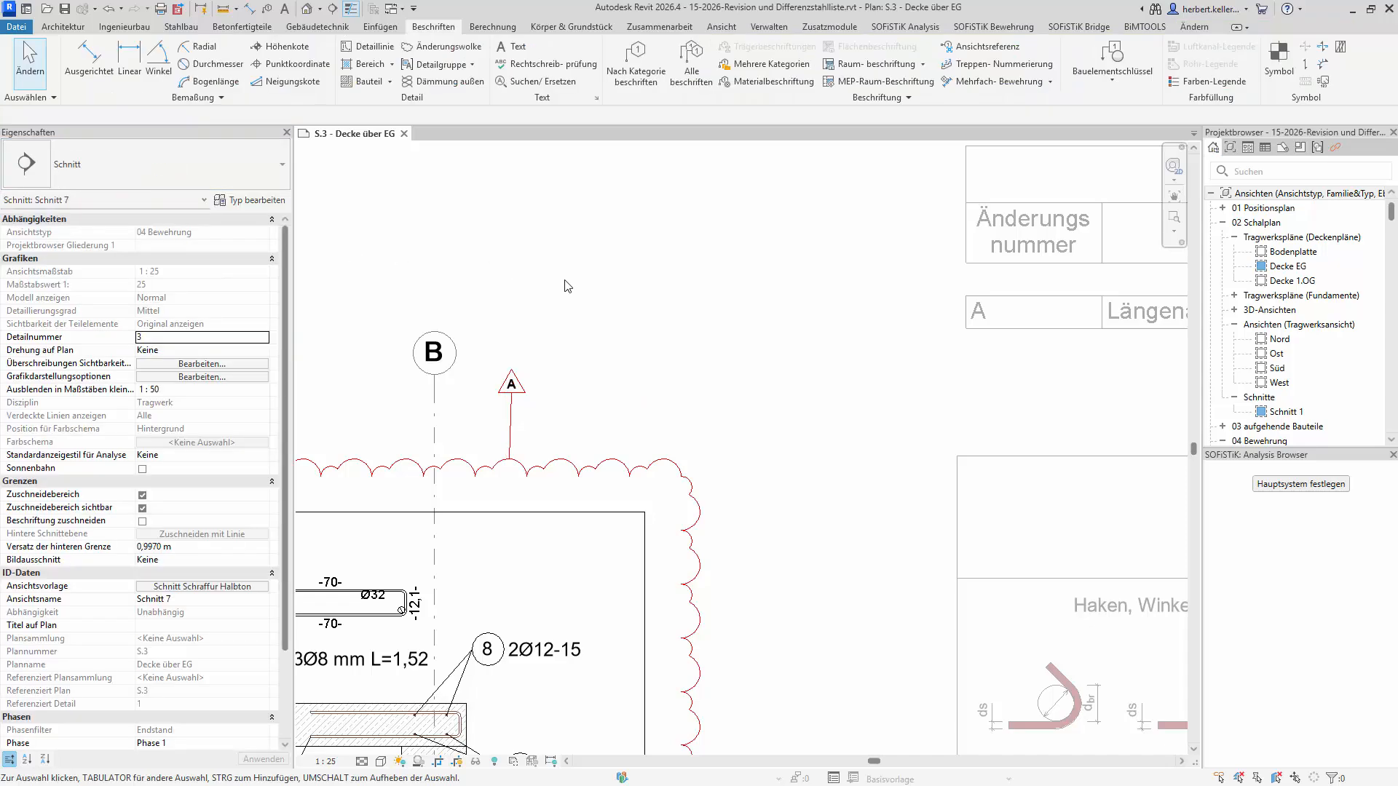
# Step: Export the bar schedule of sheet S.3 - Decke über EG for all revisions, review the generated document and close it
pyautogui.scroll(-1, 604, 332)
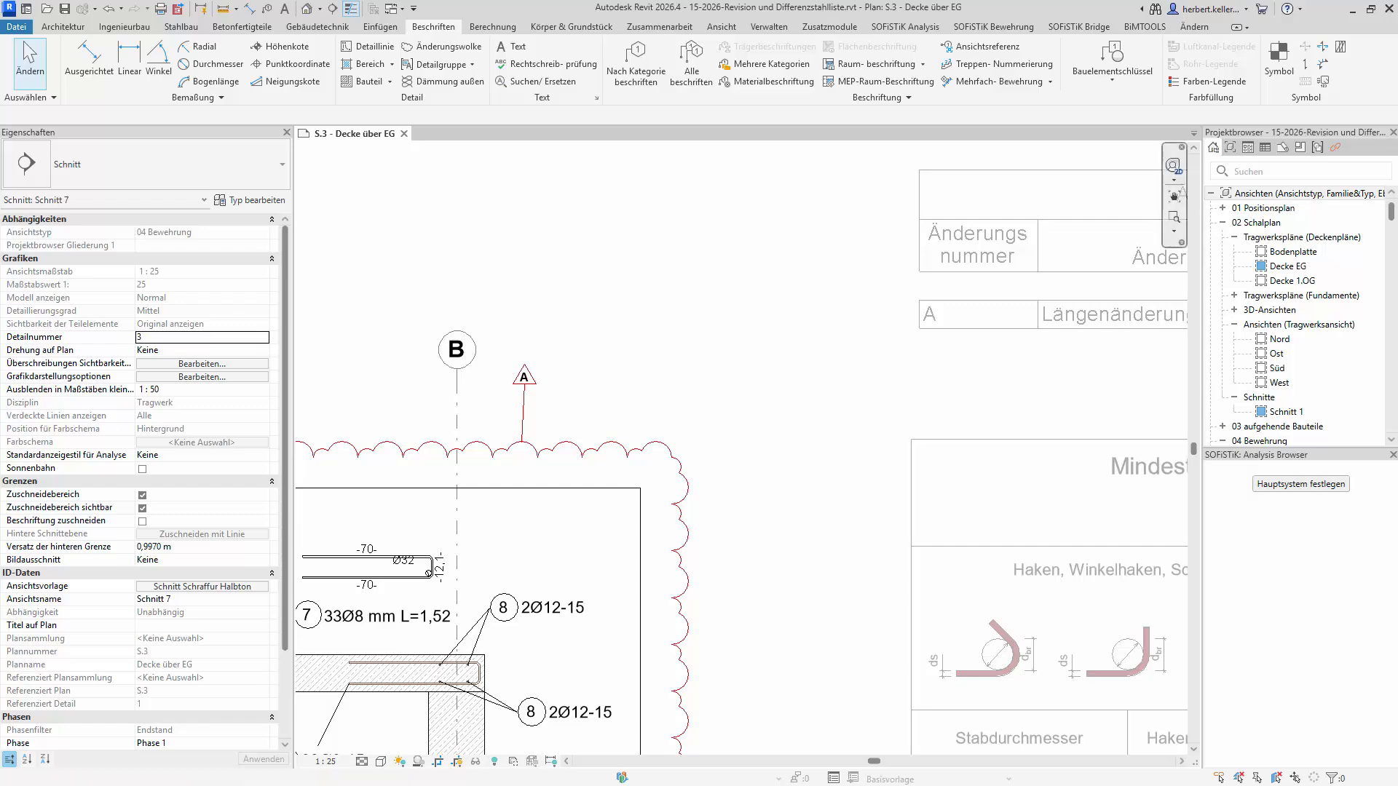
pyautogui.click(1017, 29)
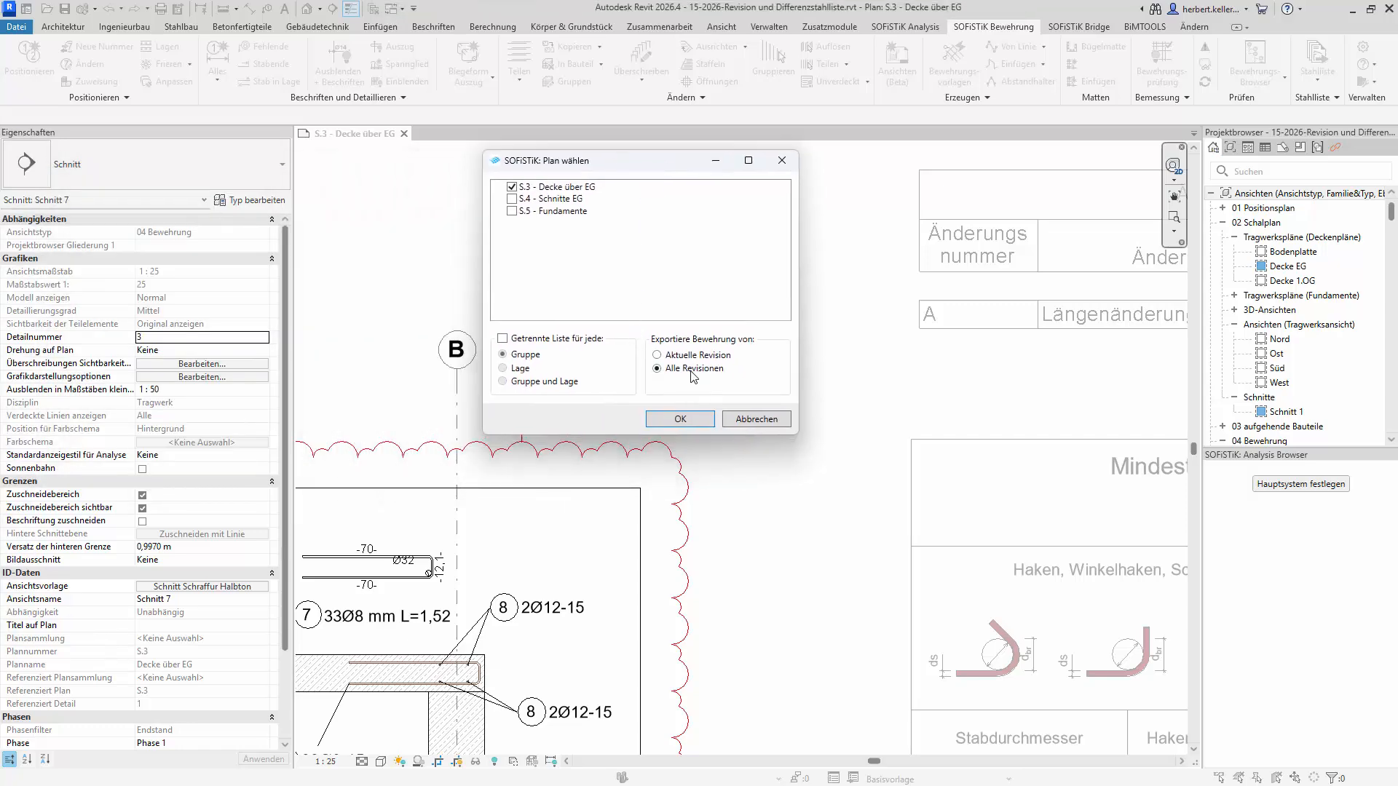
pyautogui.click(697, 421)
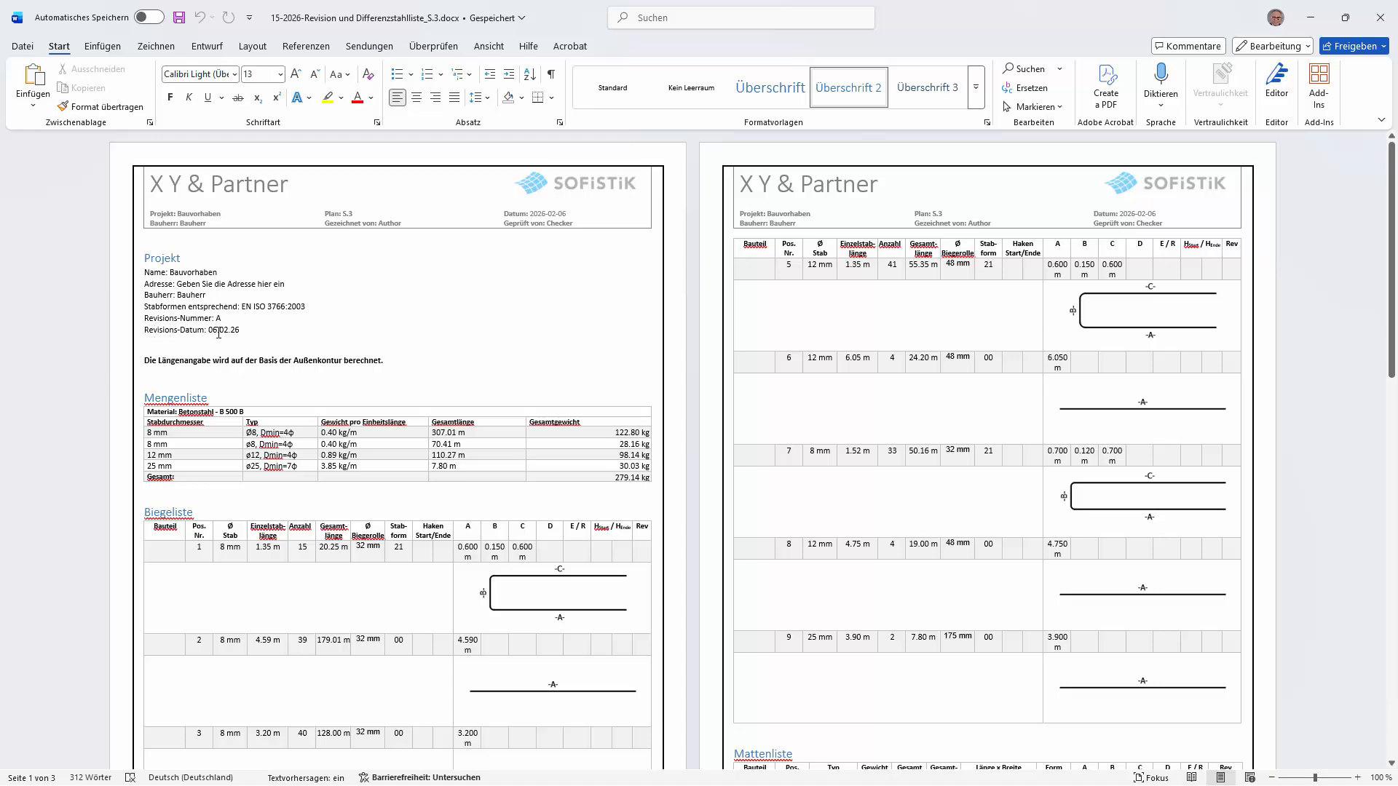
pyautogui.scroll(-1, 856, 502)
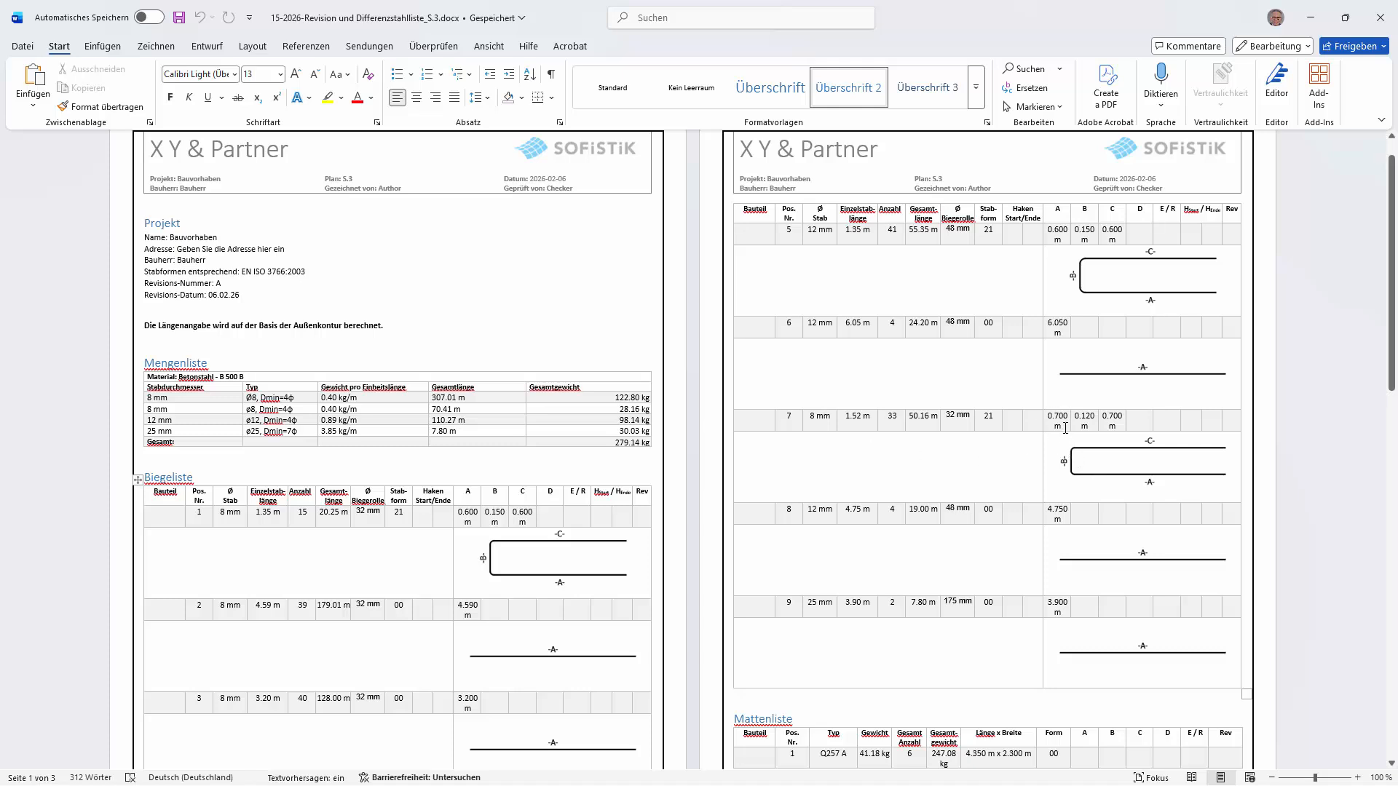
pyautogui.click(1386, 15)
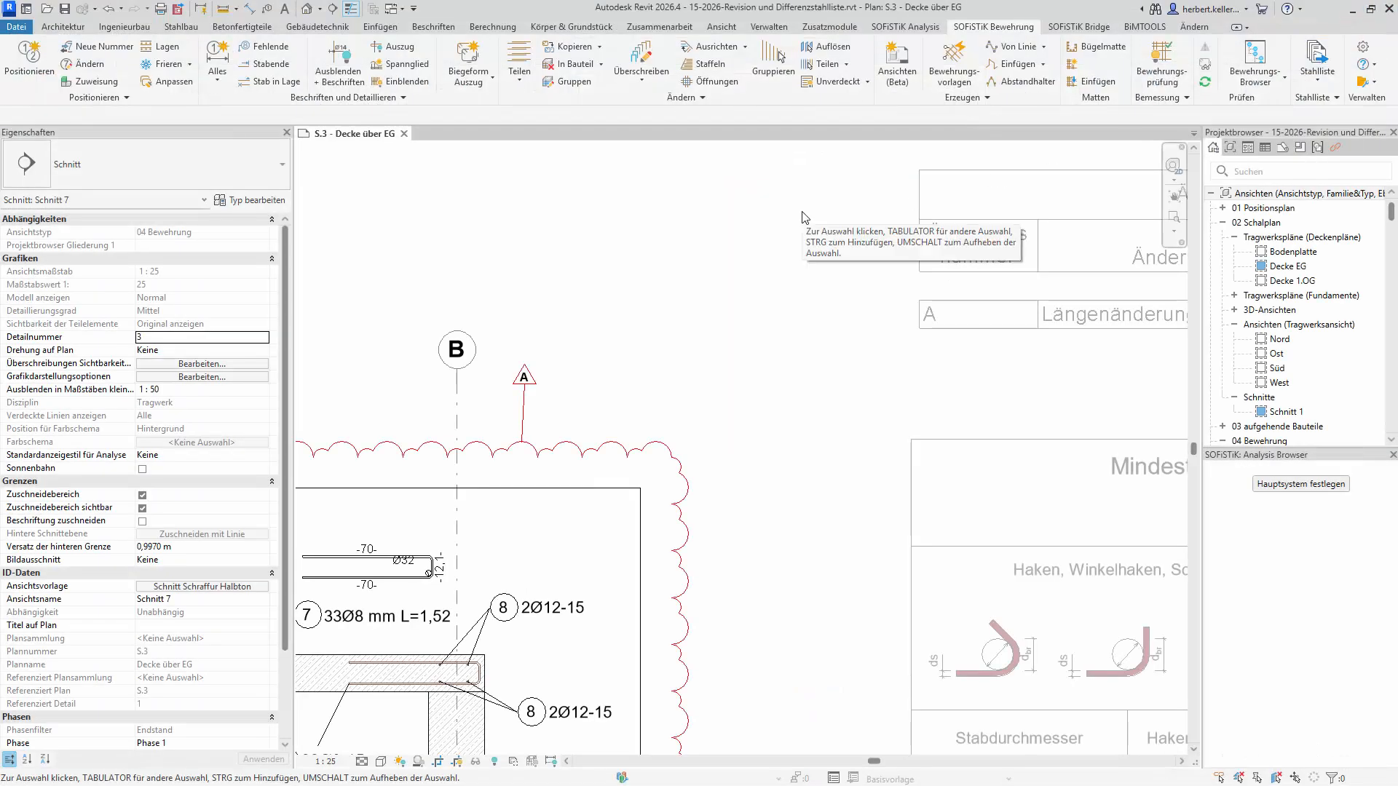
# Step: Export the differential bar schedule (Differenzstahlliste) of sheet S.3 comparing revision A with 0, and close the generated document
pyautogui.scroll(-5, 772, 325)
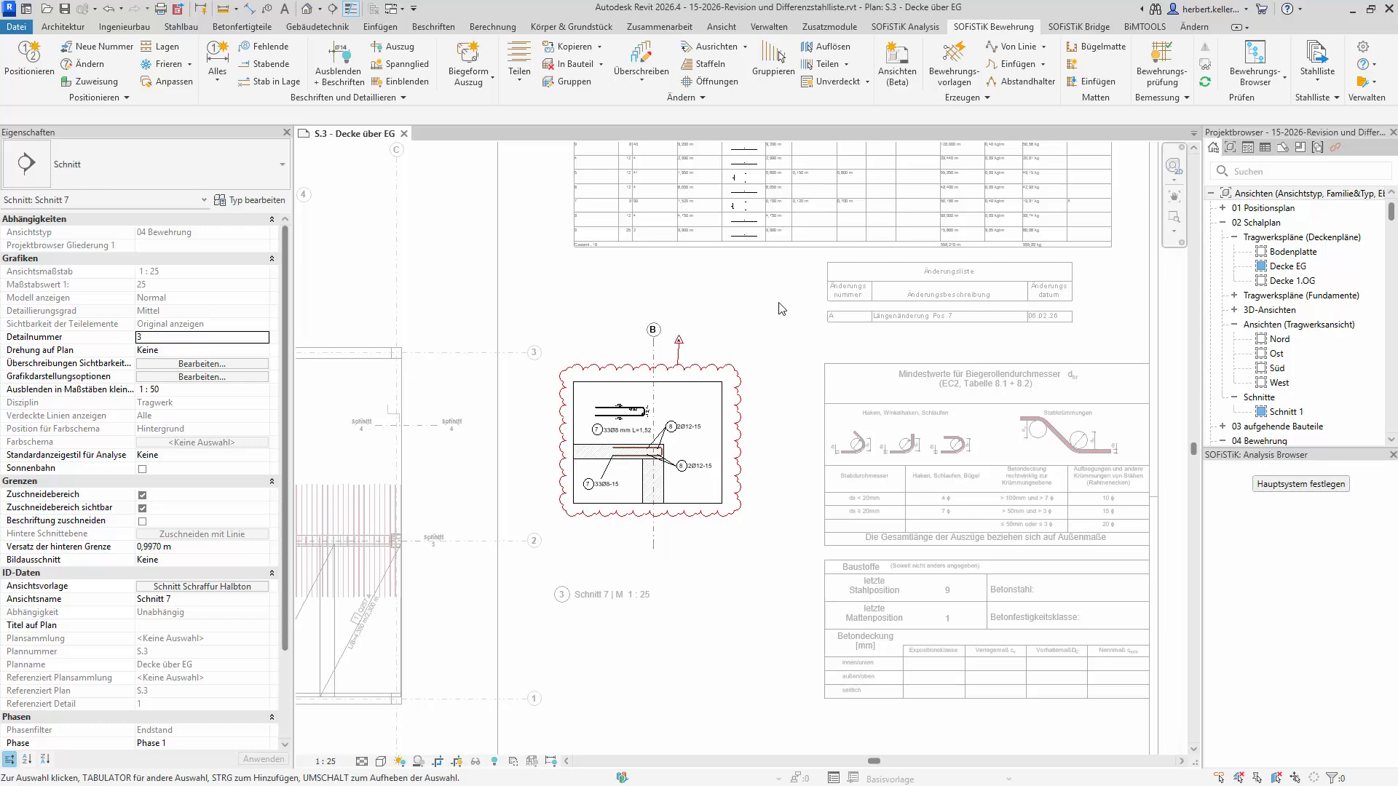
pyautogui.click(1319, 87)
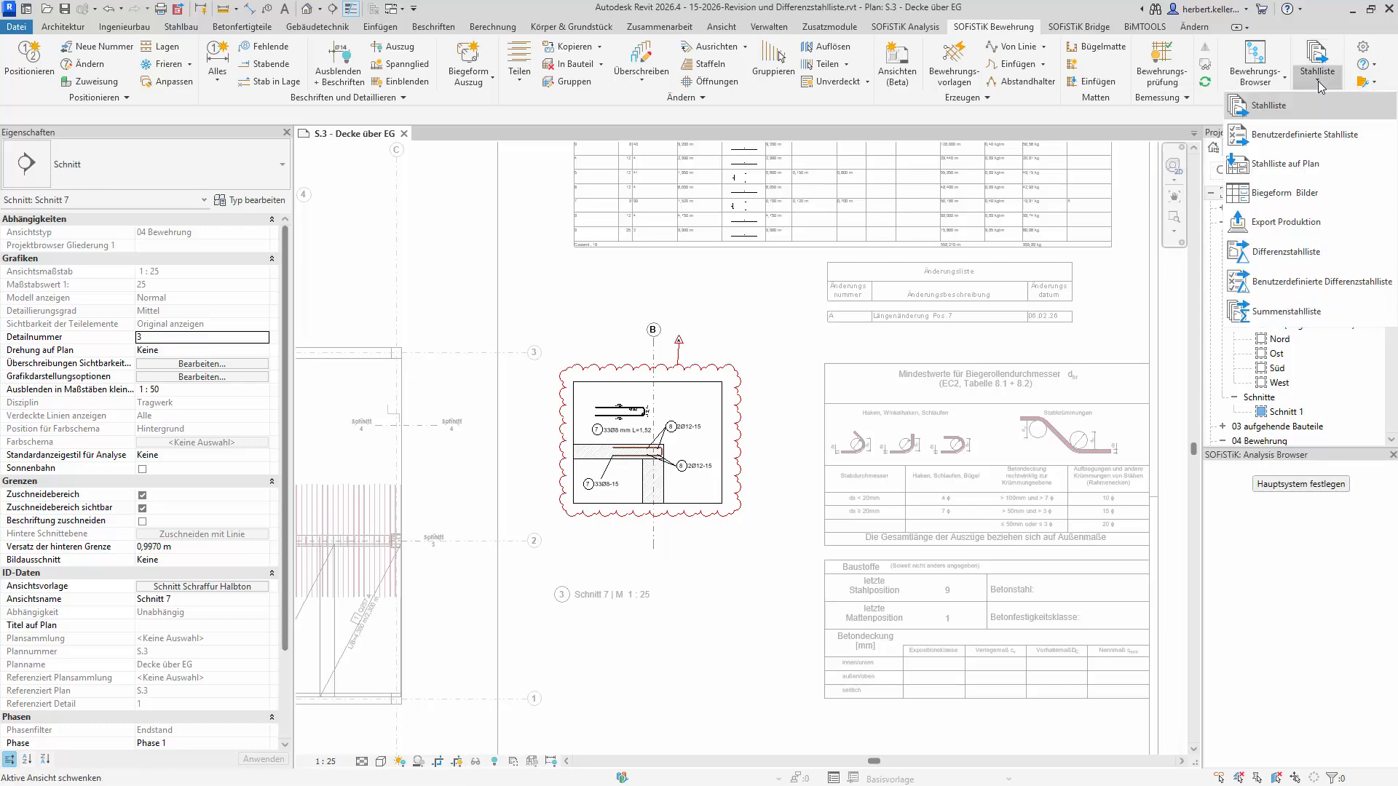
pyautogui.click(1285, 252)
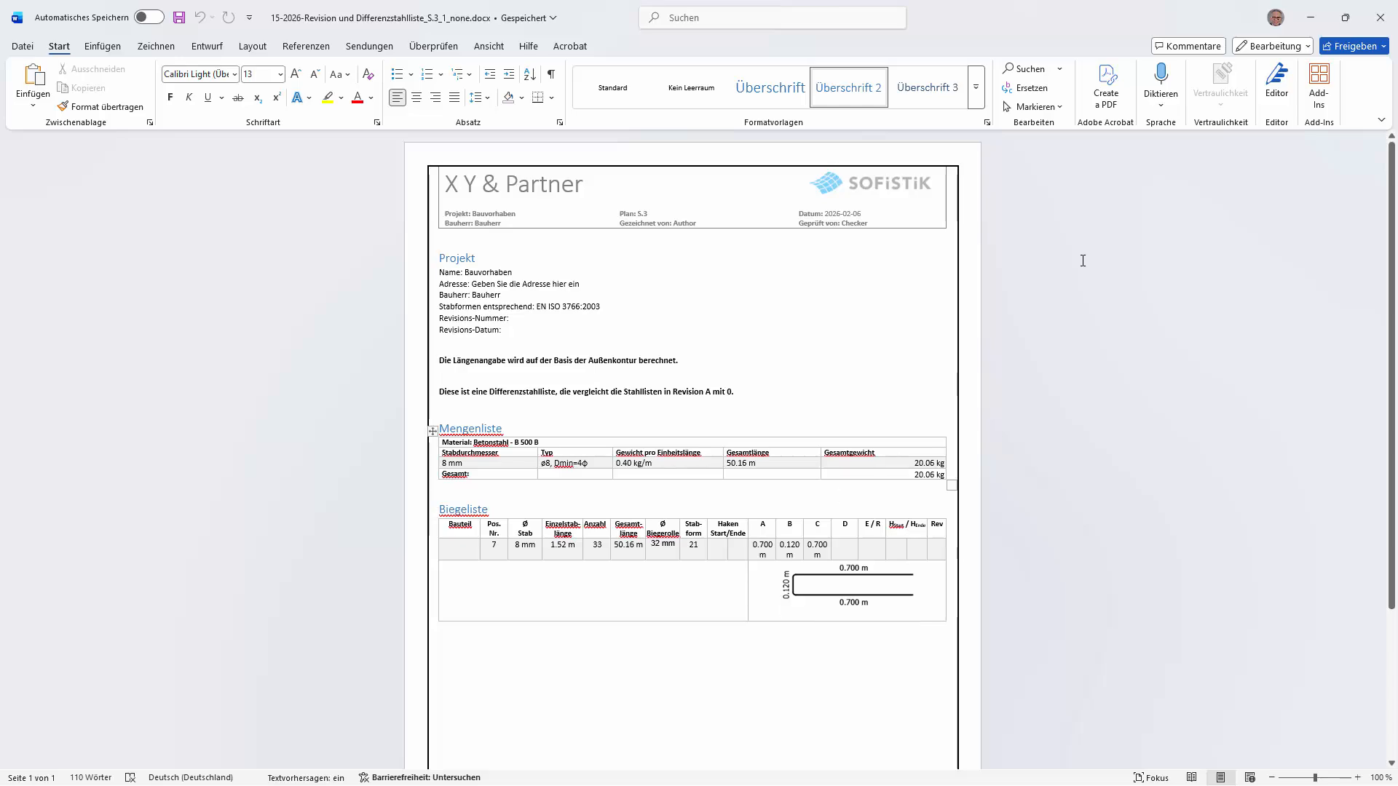
pyautogui.click(1379, 17)
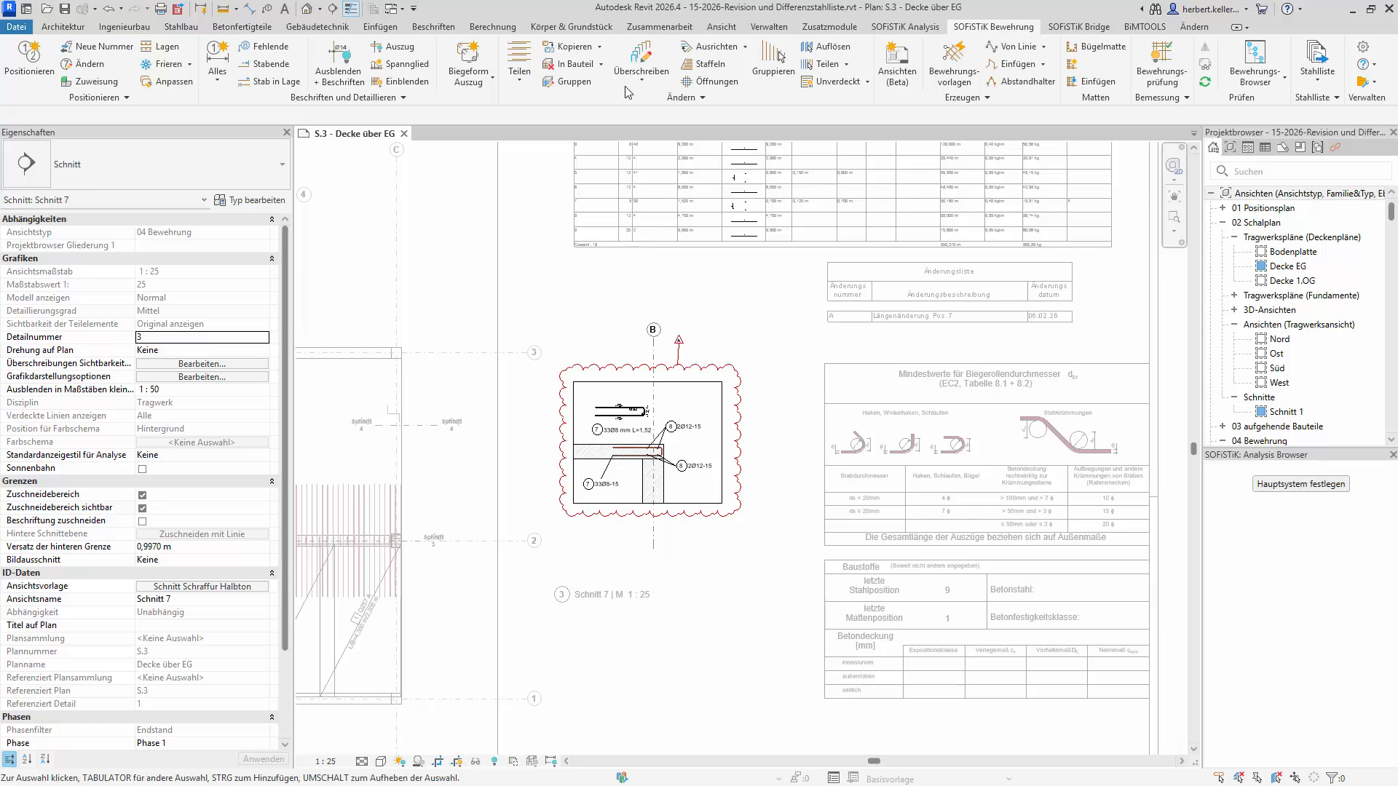
# Step: Mark the revision "Längenänderung Pos.7" as issued (Ausgabe) in the sheet issues and revisions settings
pyautogui.click(720, 27)
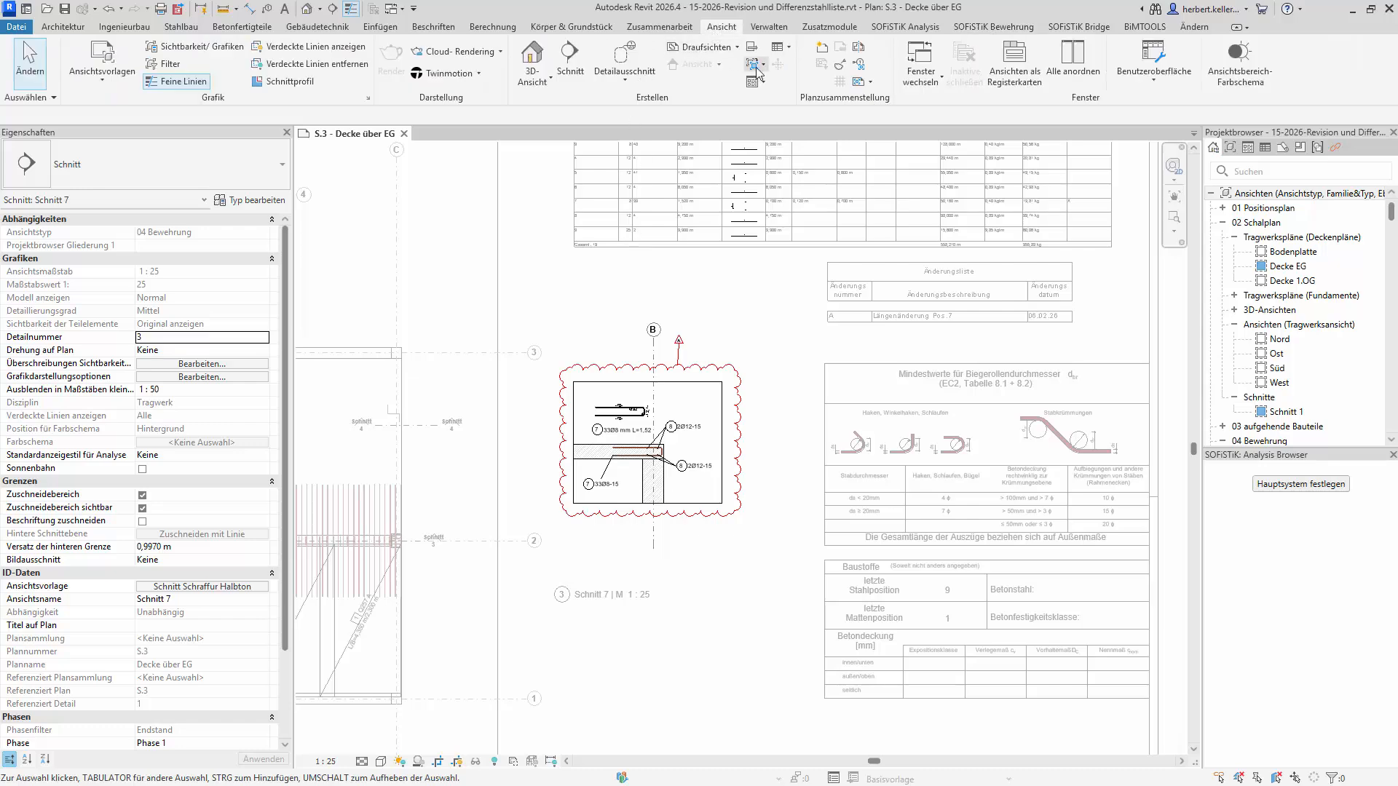
pyautogui.click(837, 67)
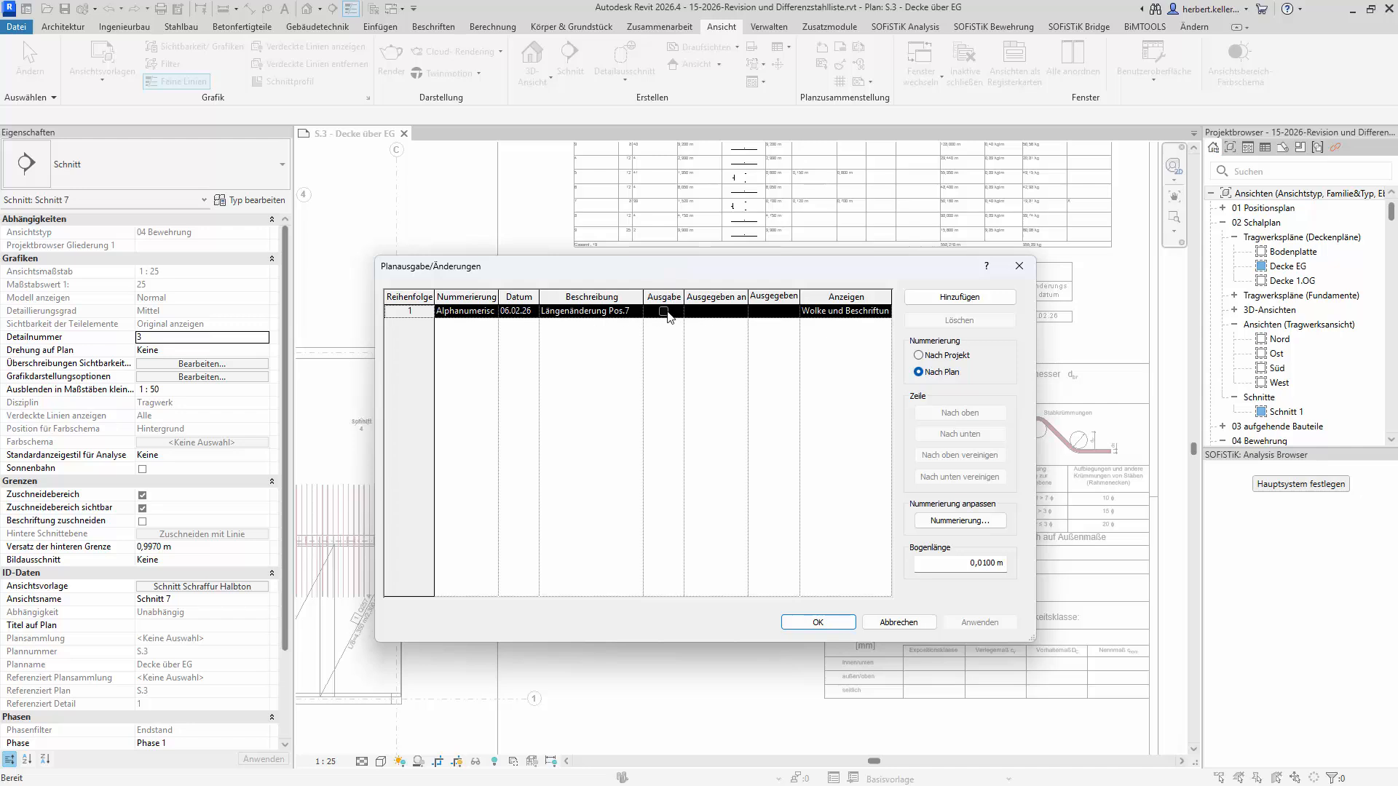
pyautogui.click(663, 312)
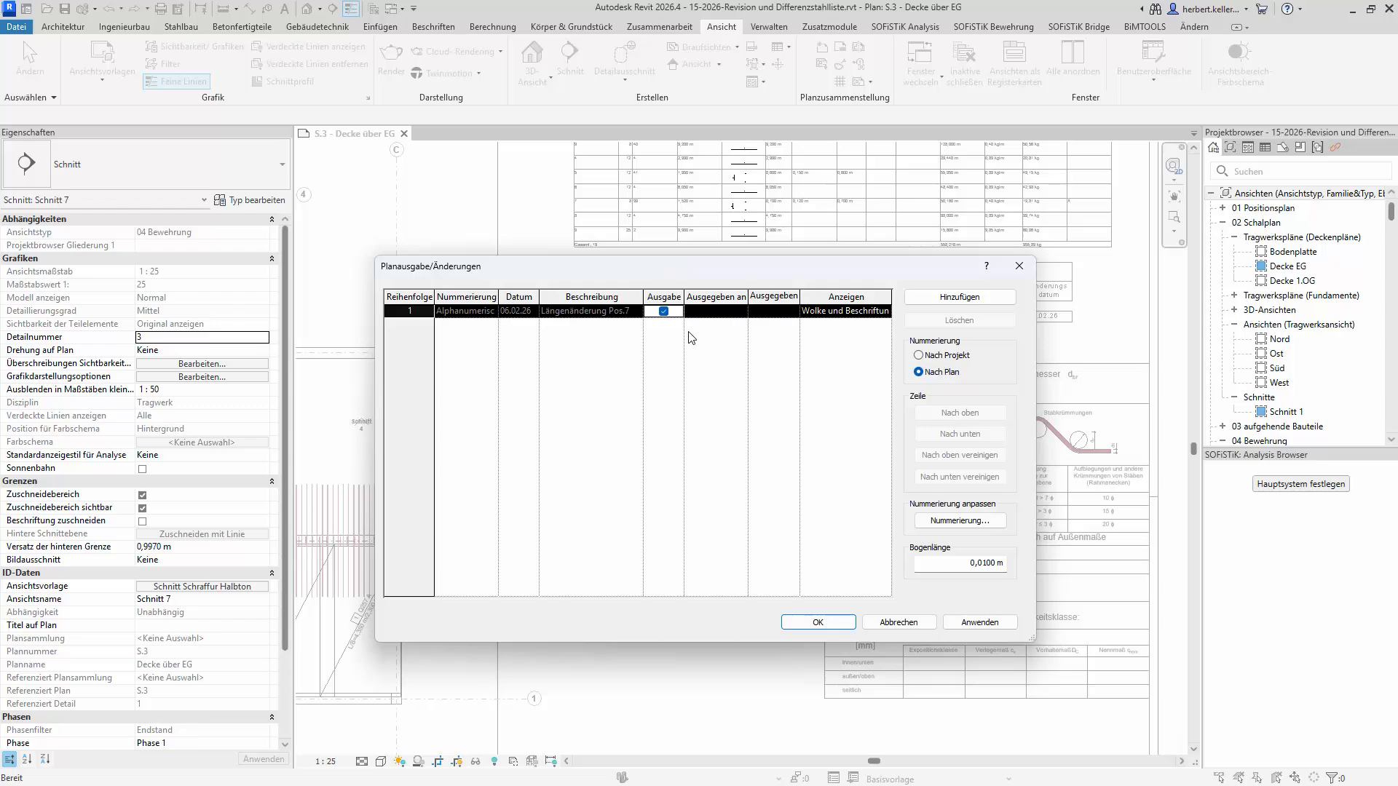
pyautogui.click(818, 622)
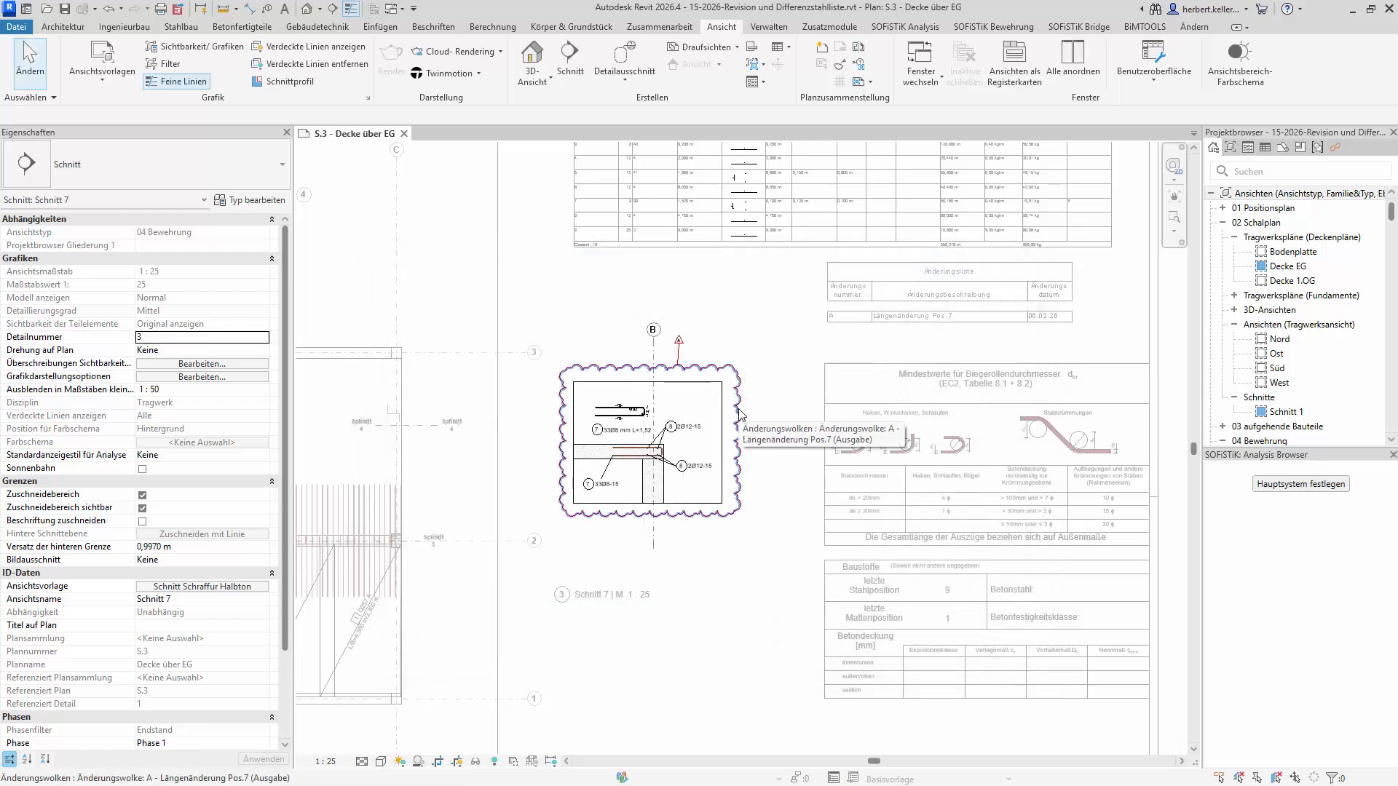
# Step: Try to export the bar schedule of sheet S.3 - Decke über EG again for all revisions and read the message details
pyautogui.click(979, 29)
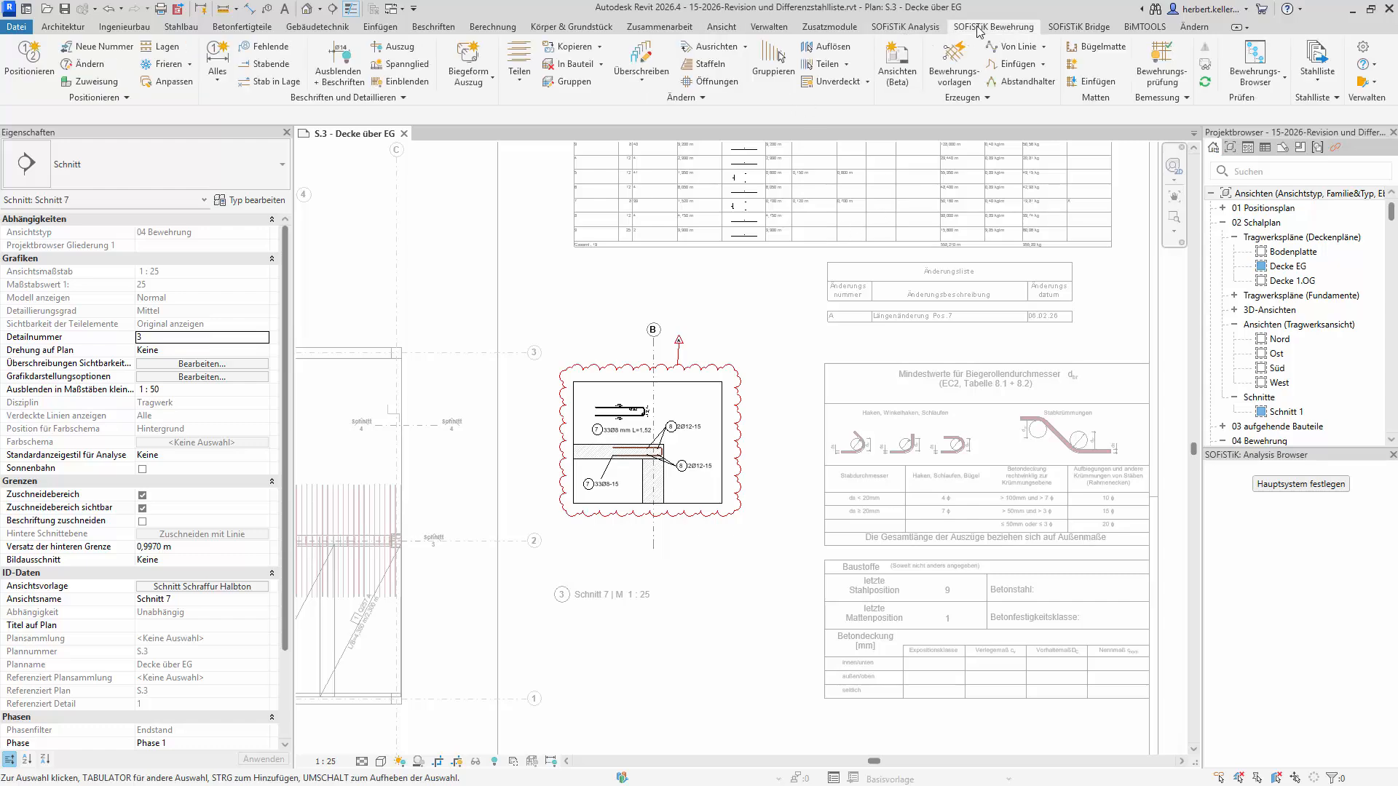
pyautogui.click(1317, 59)
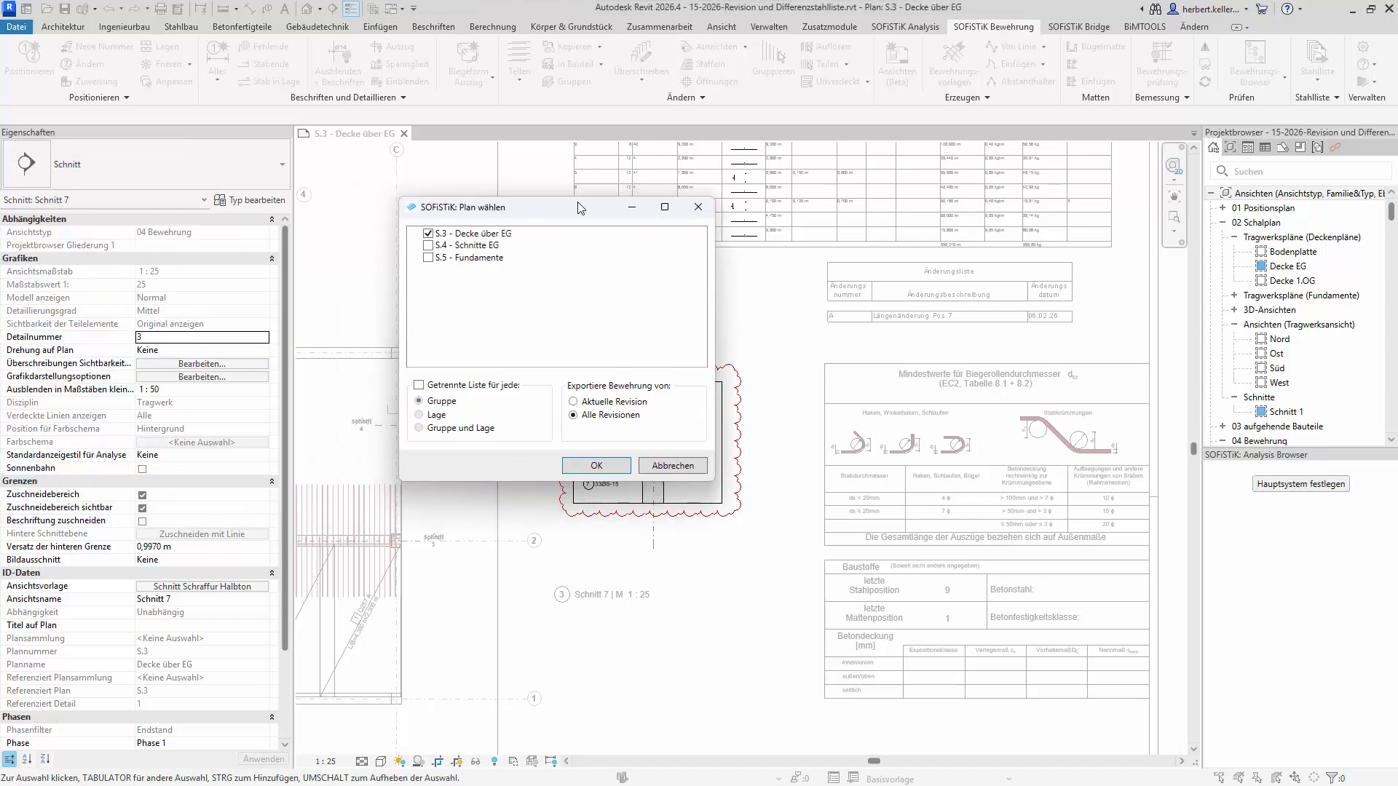
pyautogui.click(596, 466)
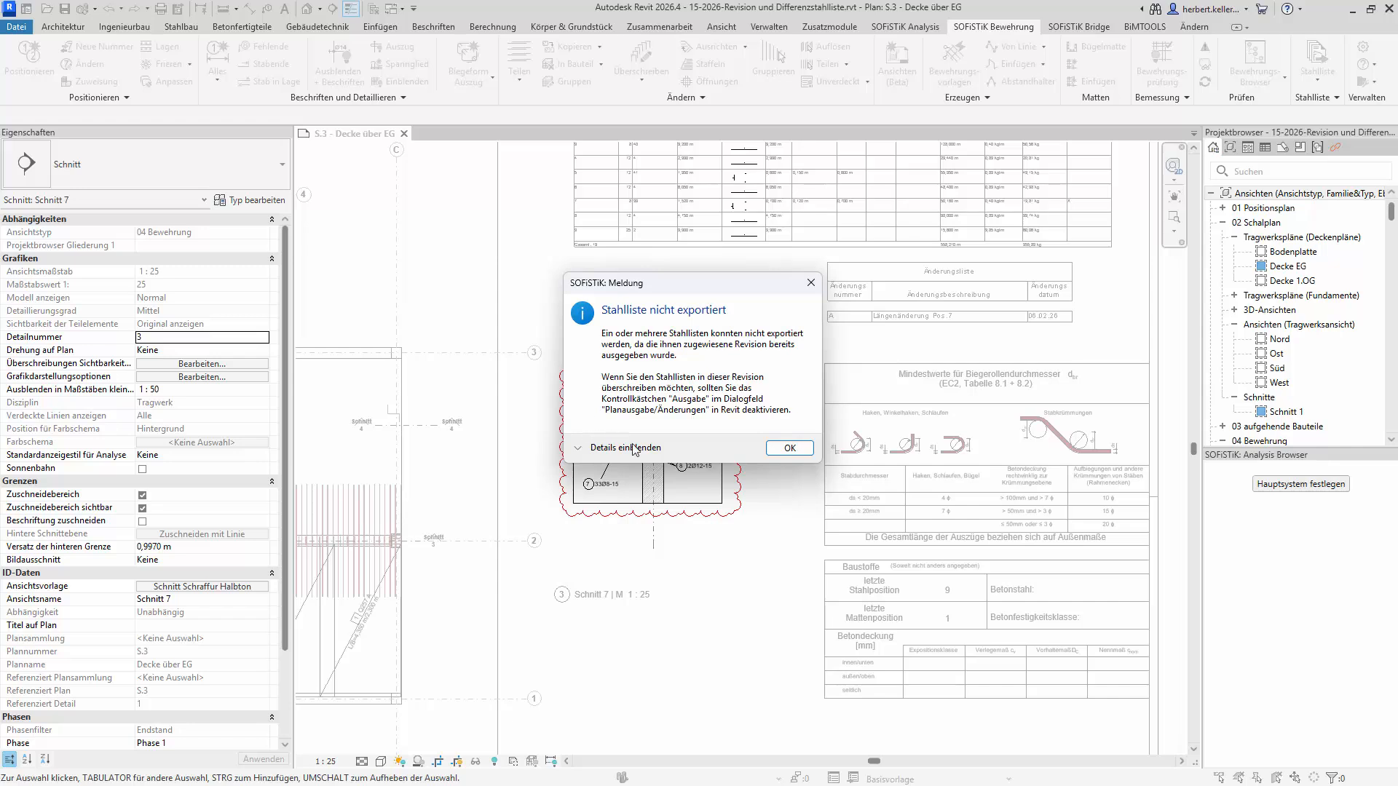
pyautogui.click(582, 449)
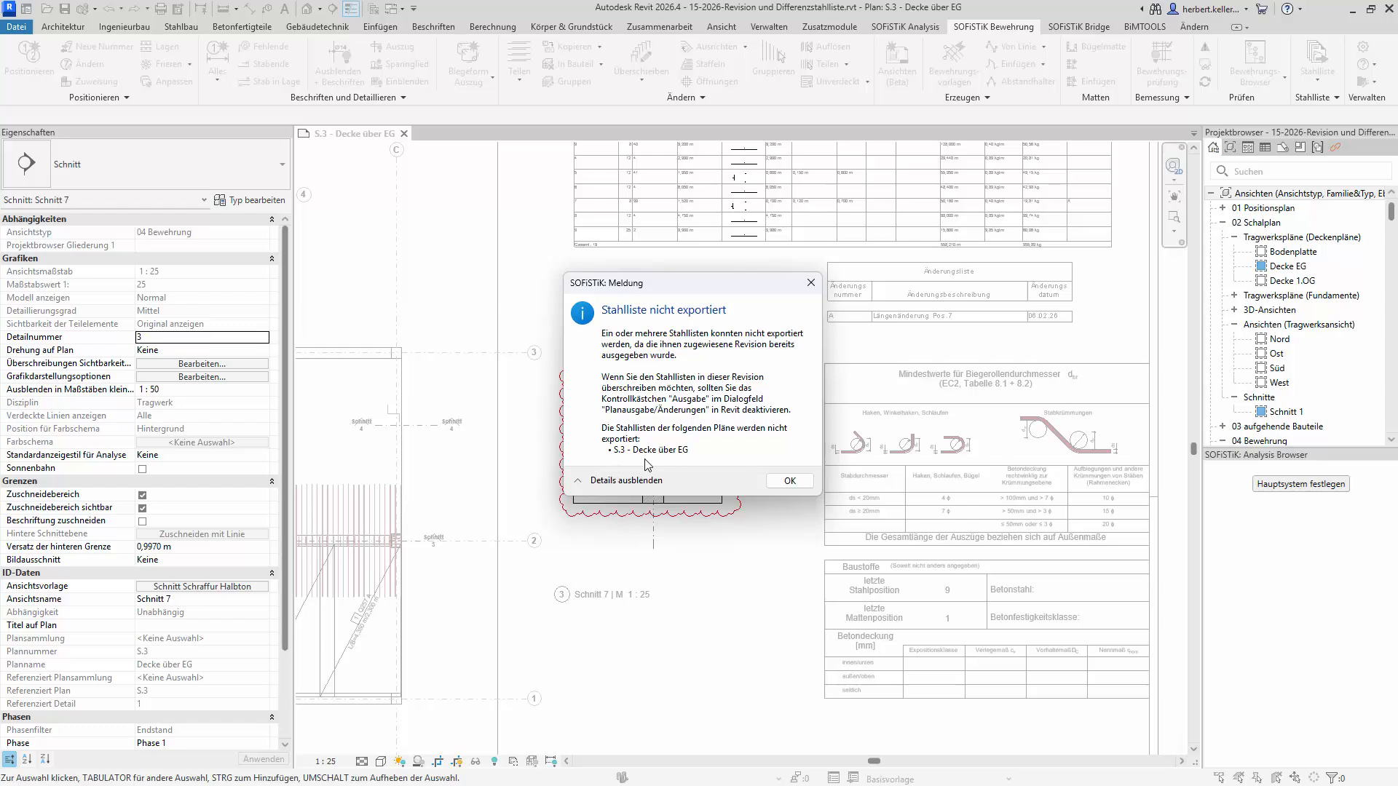
pyautogui.click(777, 482)
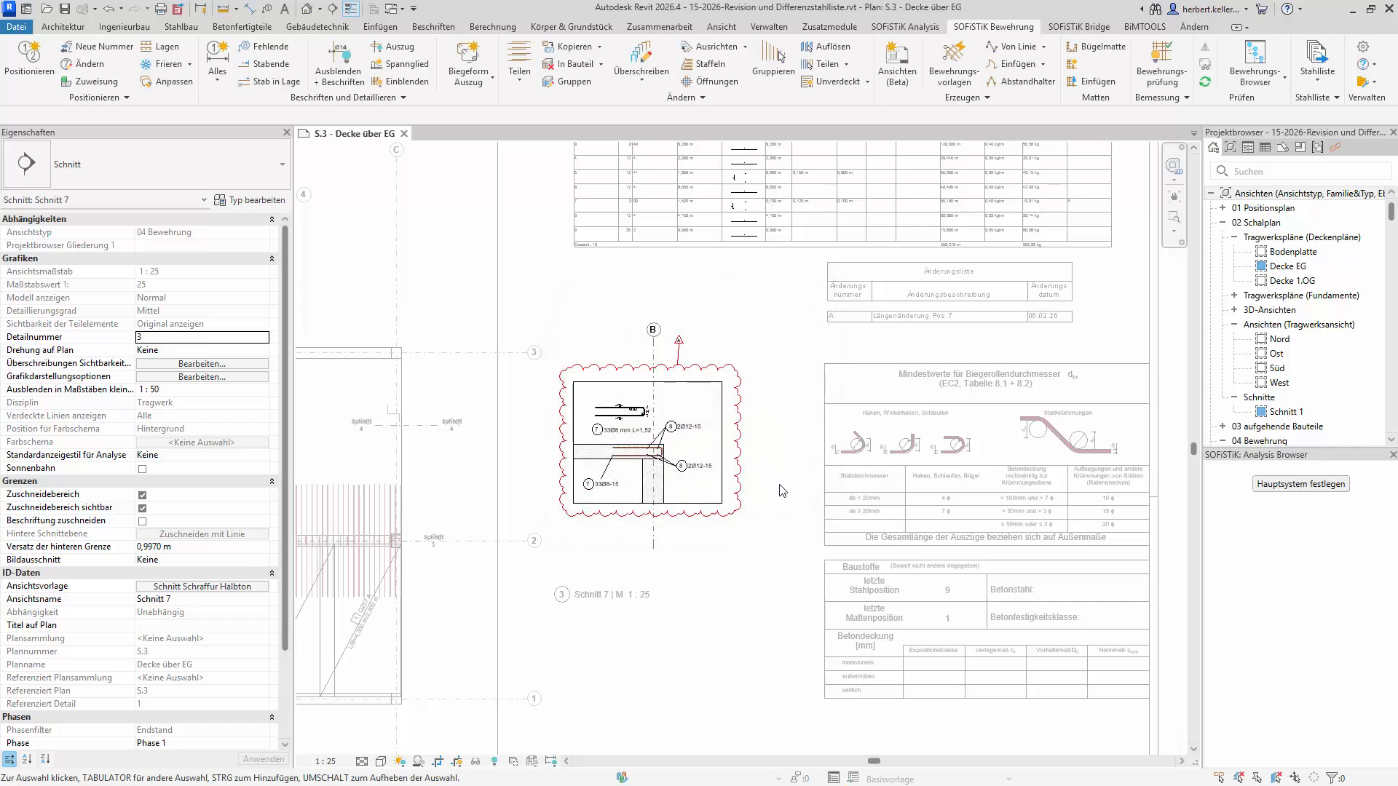
# Step: Examine the bar schedule (Stahlliste) options in the SOFiSTiK settings, cancel without changes and view the whole sheet S.3
pyautogui.scroll(-1, 779, 486)
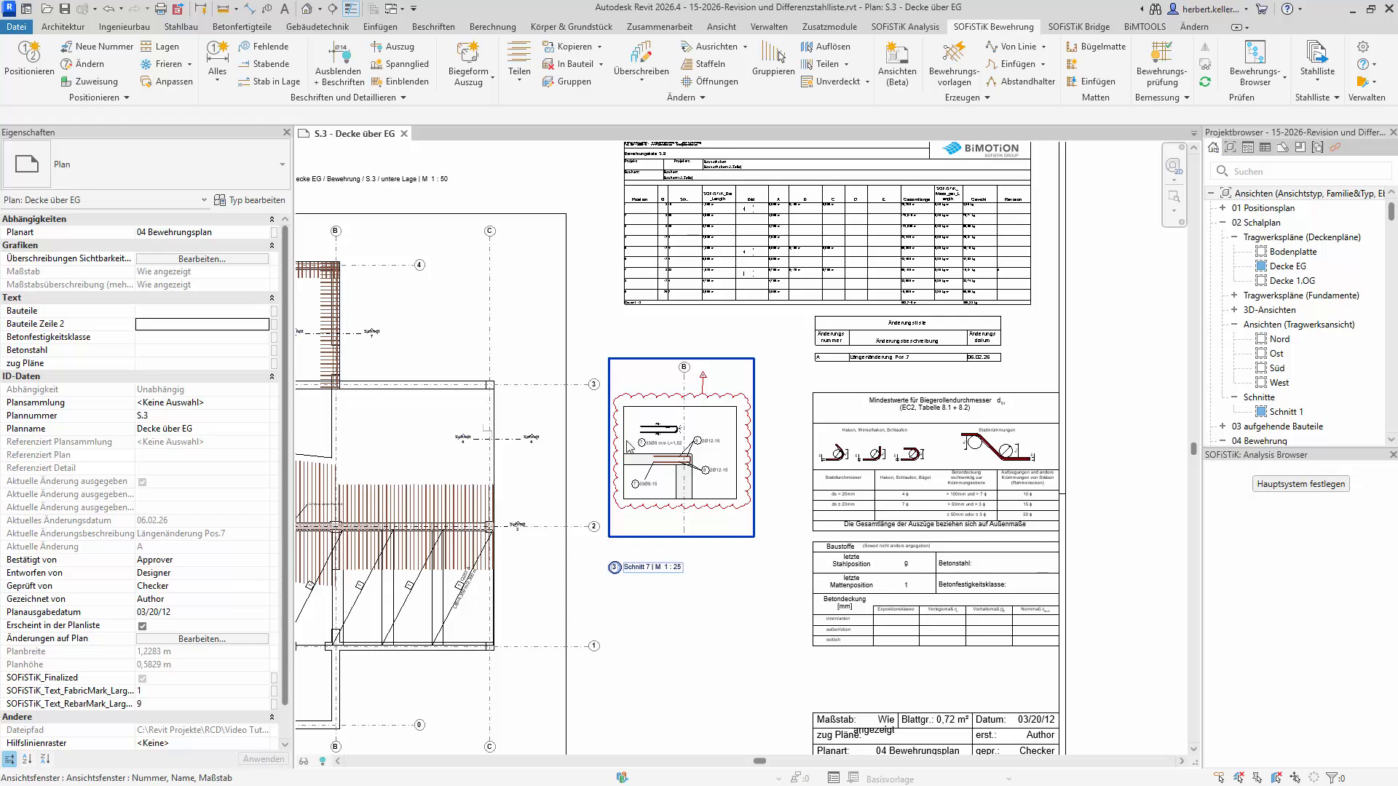
pyautogui.click(1364, 48)
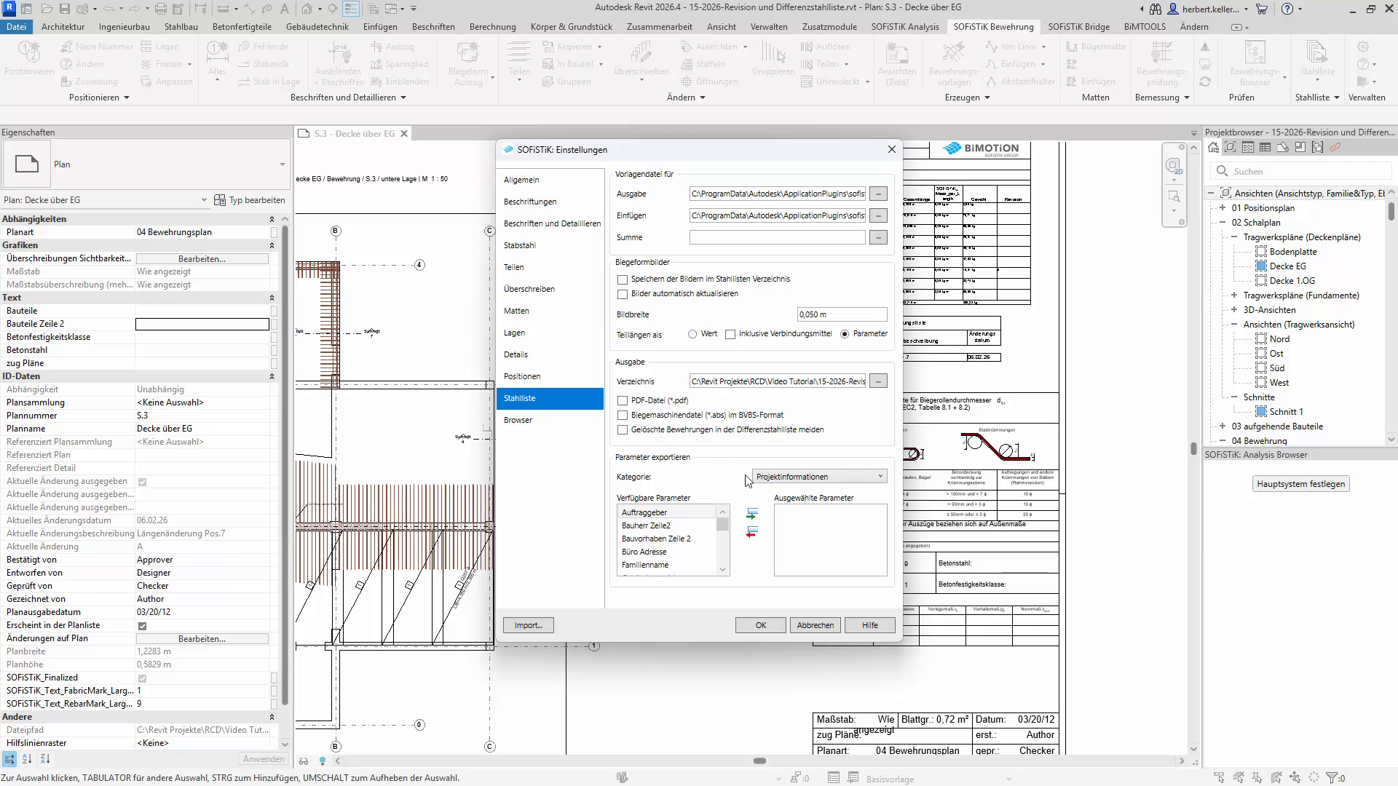
pyautogui.click(813, 625)
pyautogui.scroll(-2, 741, 527)
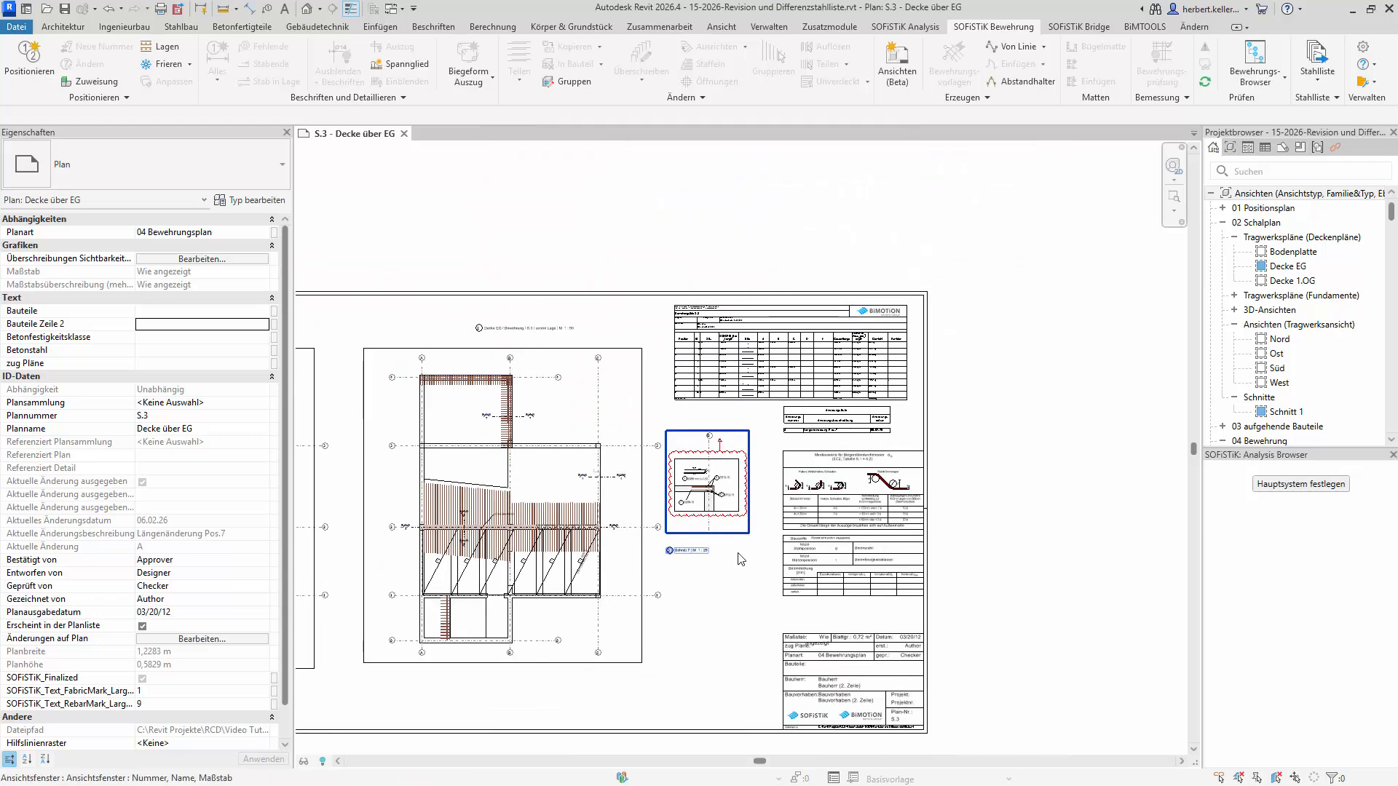
pyautogui.middleClick(691, 579)
pyautogui.middleClick(692, 579)
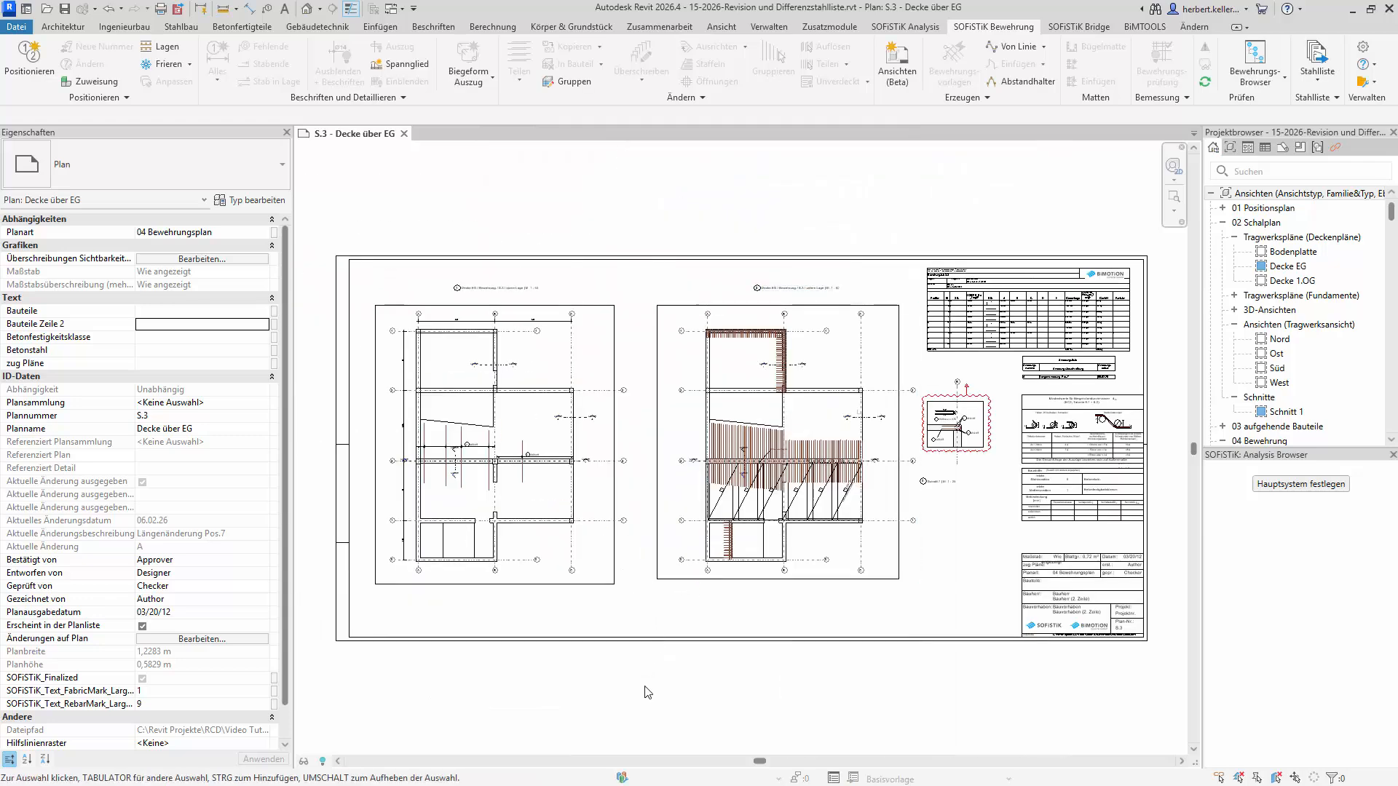